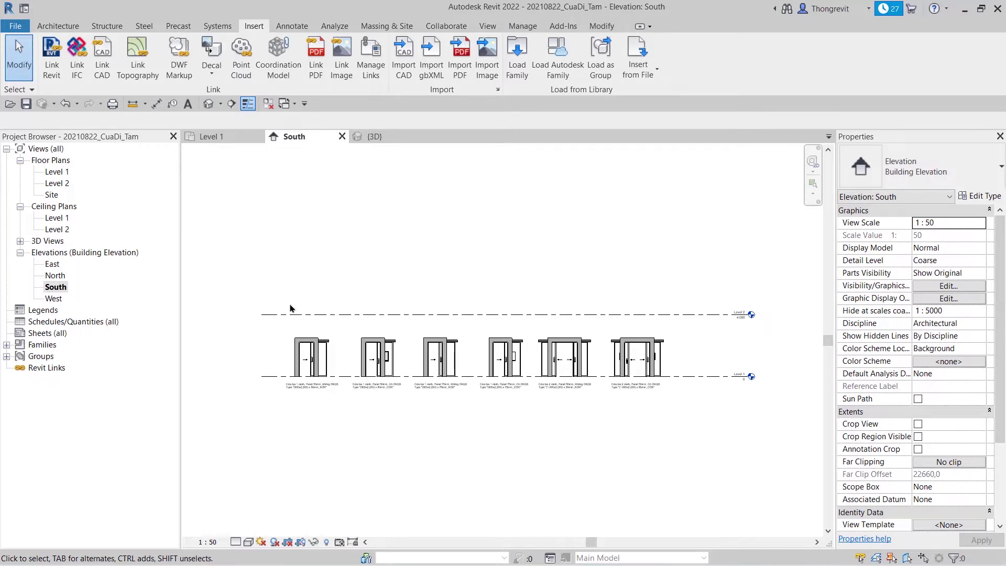
- Copy the six doors and paste them aligned onto Level 2
{"action": "left_click_drag", "start_coordinate": [266, 280], "coordinate": [681, 387]}
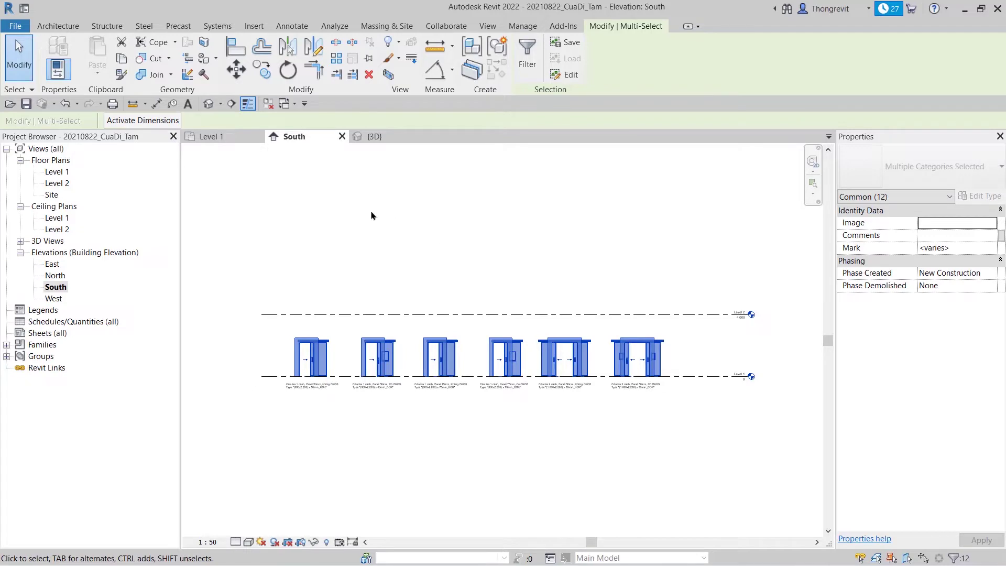
{"action": "left_click", "coordinate": [121, 58]}
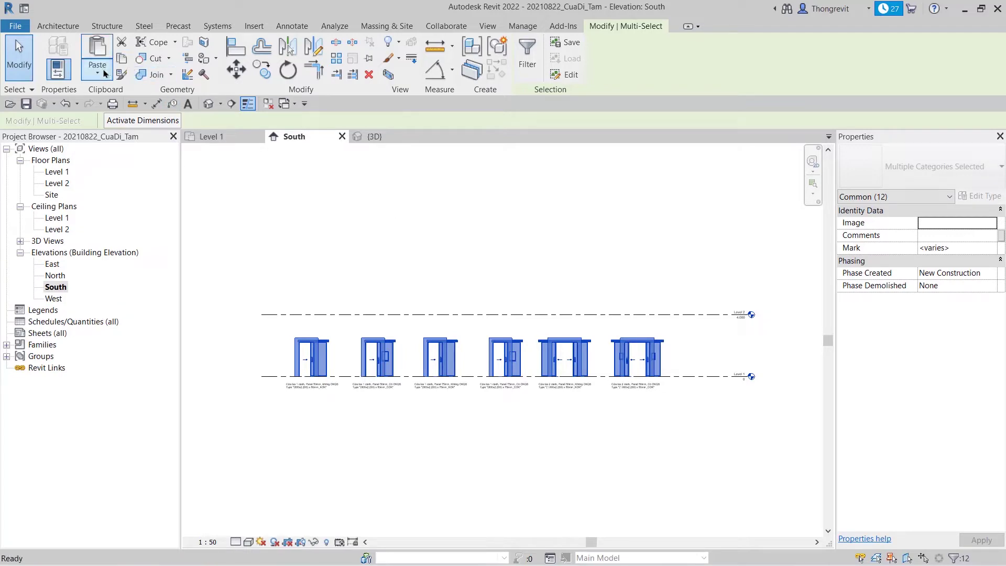
{"action": "left_click", "coordinate": [103, 74]}
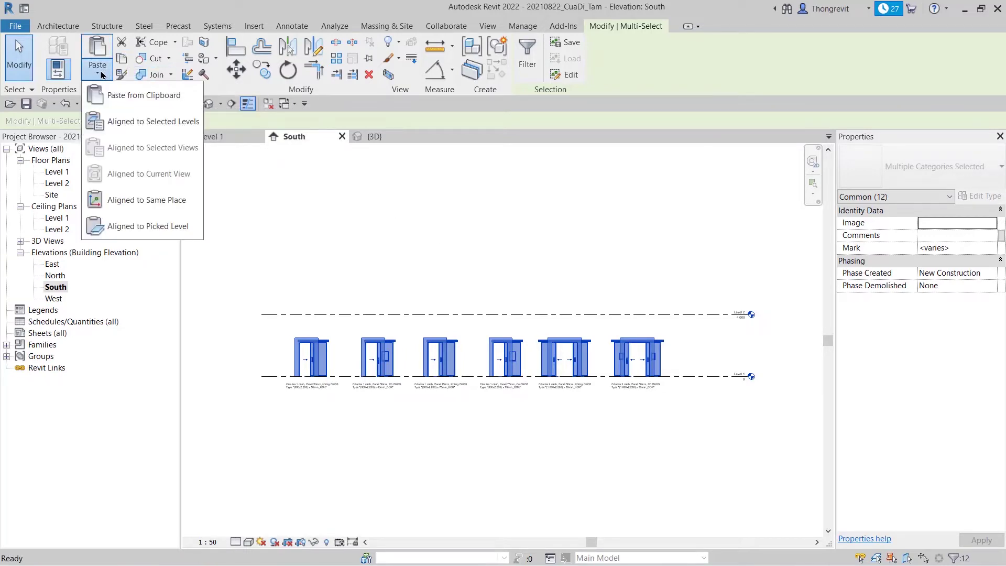
{"action": "left_click", "coordinate": [139, 121]}
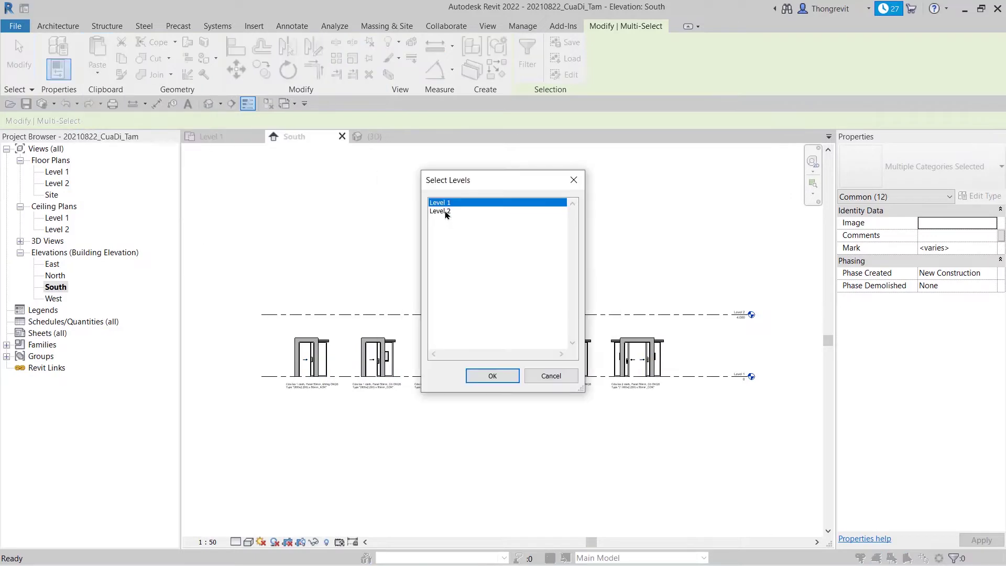
{"action": "left_click", "coordinate": [446, 211]}
{"action": "left_click", "coordinate": [496, 375]}
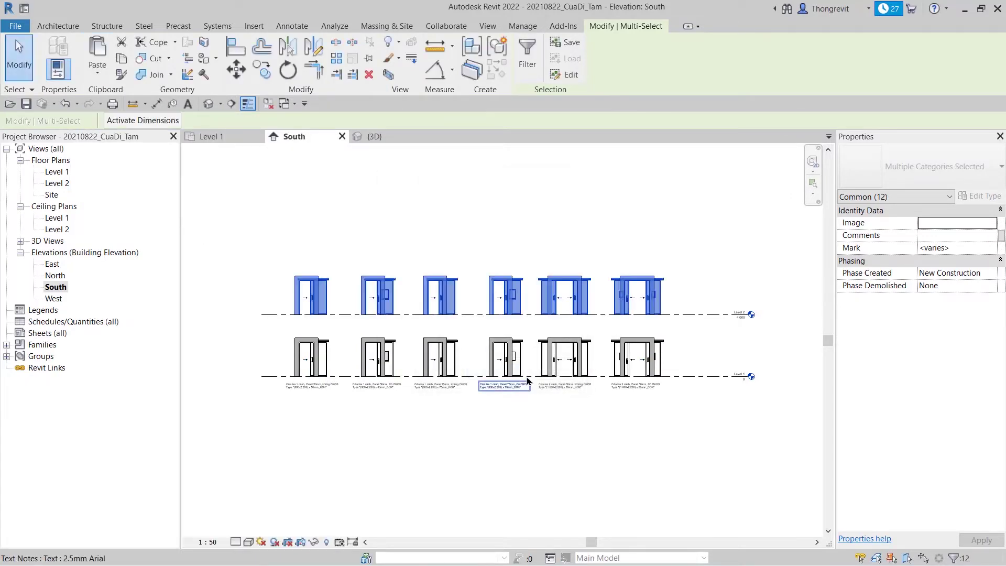
- Copy the doors' text labels up beneath the new Level 2 doors
{"action": "left_click", "coordinate": [556, 464]}
{"action": "mouse_move", "coordinate": [688, 422]}
{"action": "left_mouse_down"}
{"action": "mouse_move", "coordinate": [280, 395]}
{"action": "mouse_move", "coordinate": [270, 405]}
{"action": "left_mouse_up"}
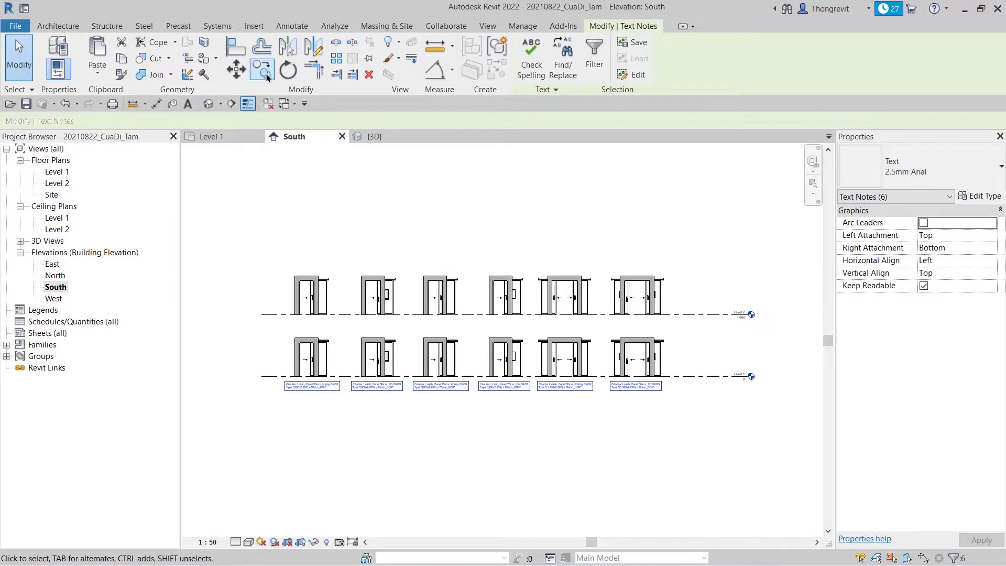
{"action": "left_click", "coordinate": [261, 68]}
{"action": "left_click", "coordinate": [261, 376]}
{"action": "left_click", "coordinate": [261, 315]}
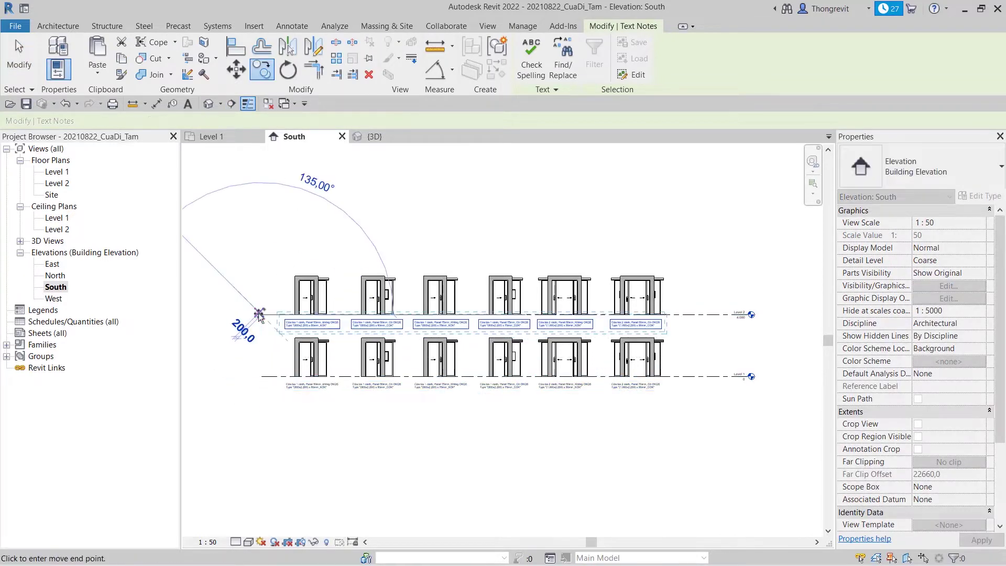
{"action": "key", "text": "Escape"}
{"action": "key", "text": "Escape"}
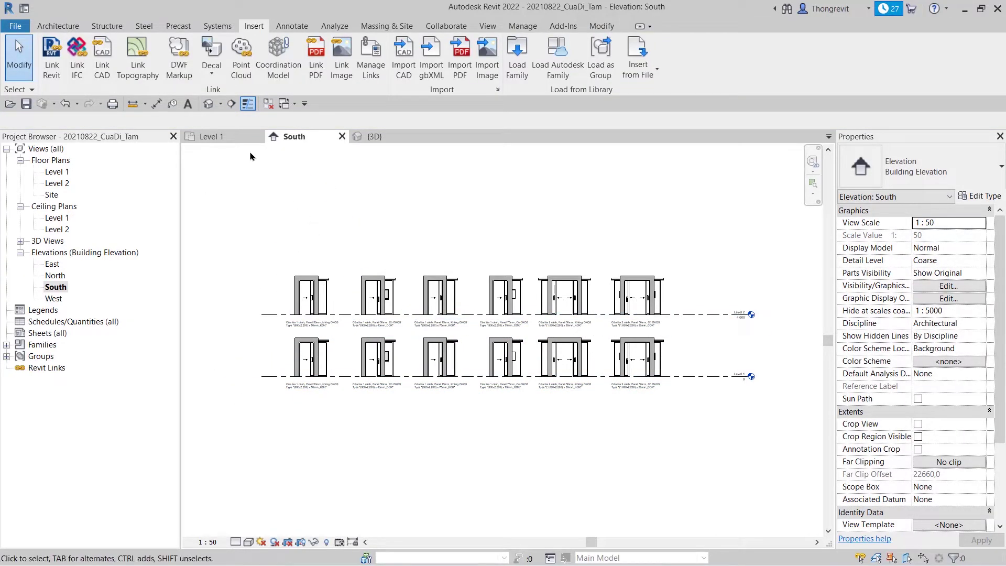
- Load 3301(a)a_CuaMo_1Canh_KhongOKinh_50mm from 3_CuaDi\3_CuaMo_1C\1_CuaDay_50mm\1a_KhongOKinh, deleting the .0015 backup
{"action": "left_click", "coordinate": [516, 55]}
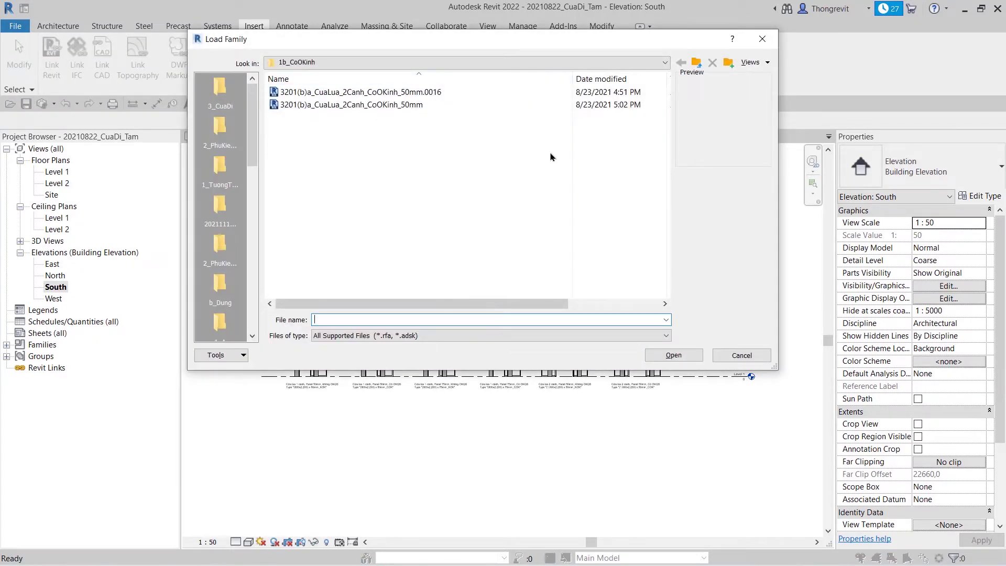
{"action": "left_click", "coordinate": [655, 63]}
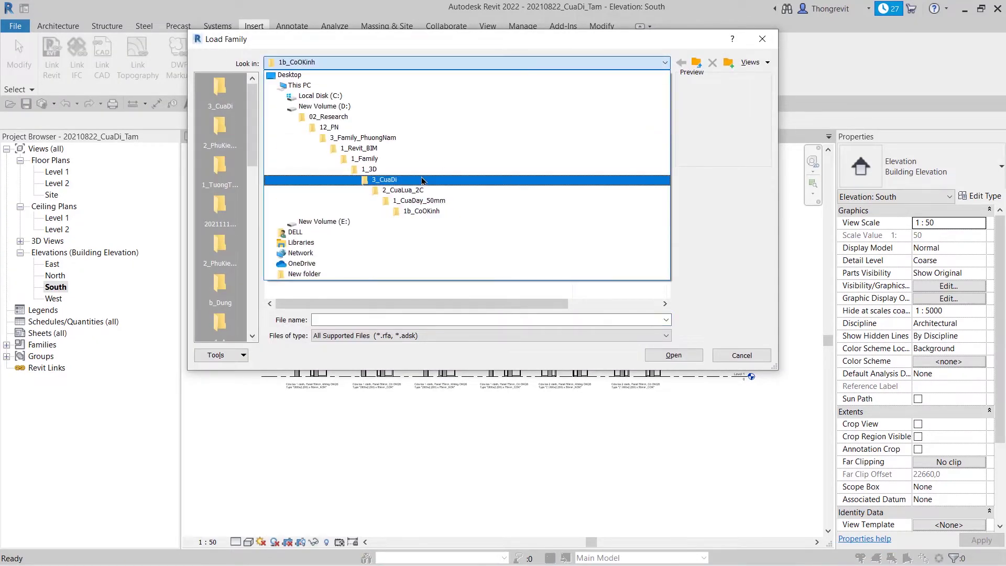
{"action": "left_click", "coordinate": [422, 181]}
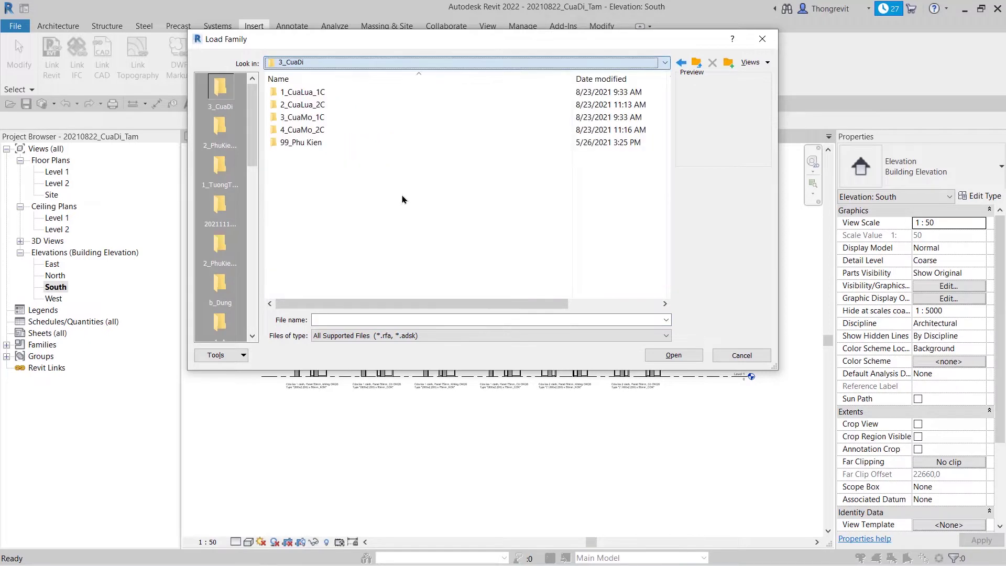
{"action": "double_click", "coordinate": [337, 120]}
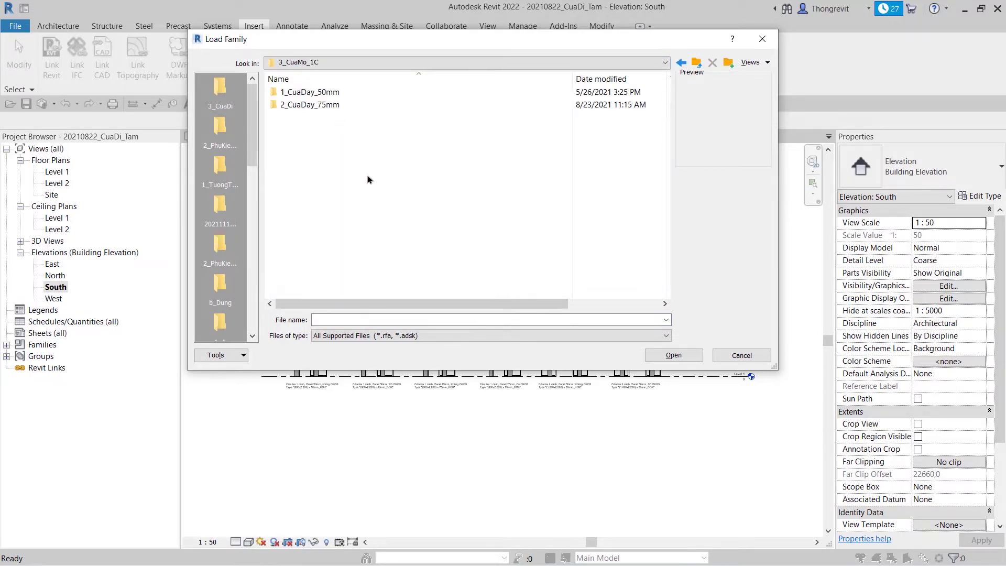
{"action": "double_click", "coordinate": [343, 94]}
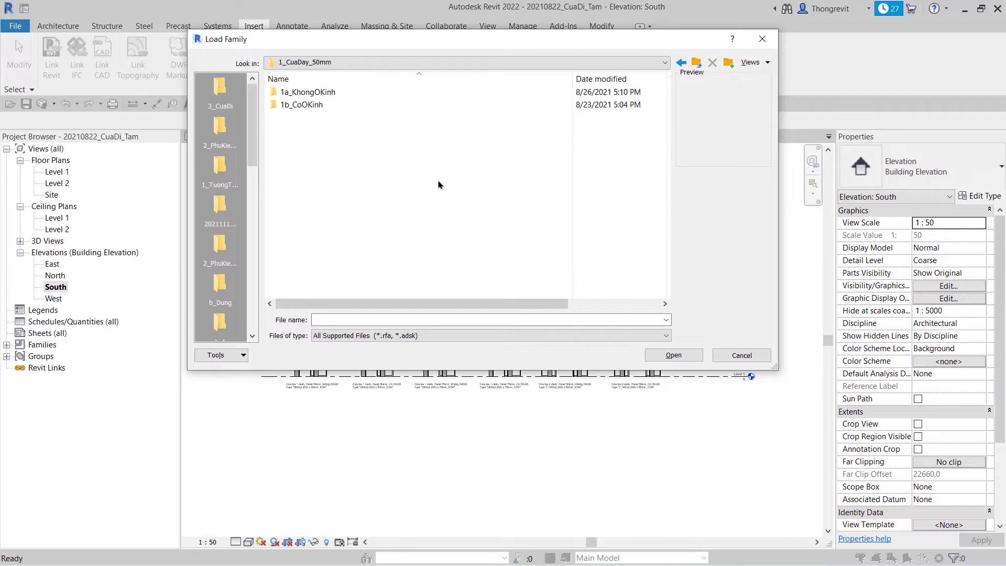
{"action": "double_click", "coordinate": [343, 96]}
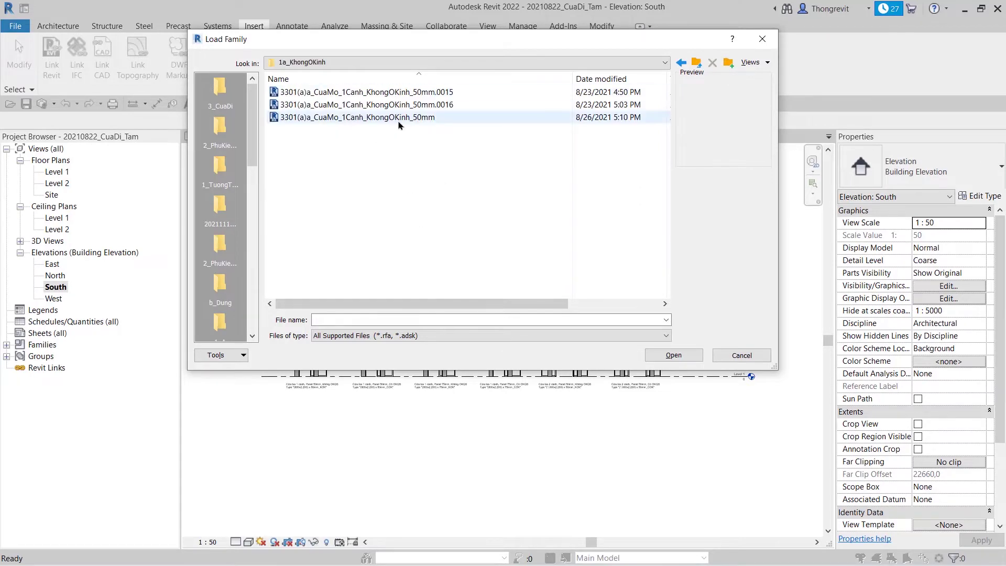
{"action": "left_click", "coordinate": [422, 92]}
{"action": "key", "text": "Delete"}
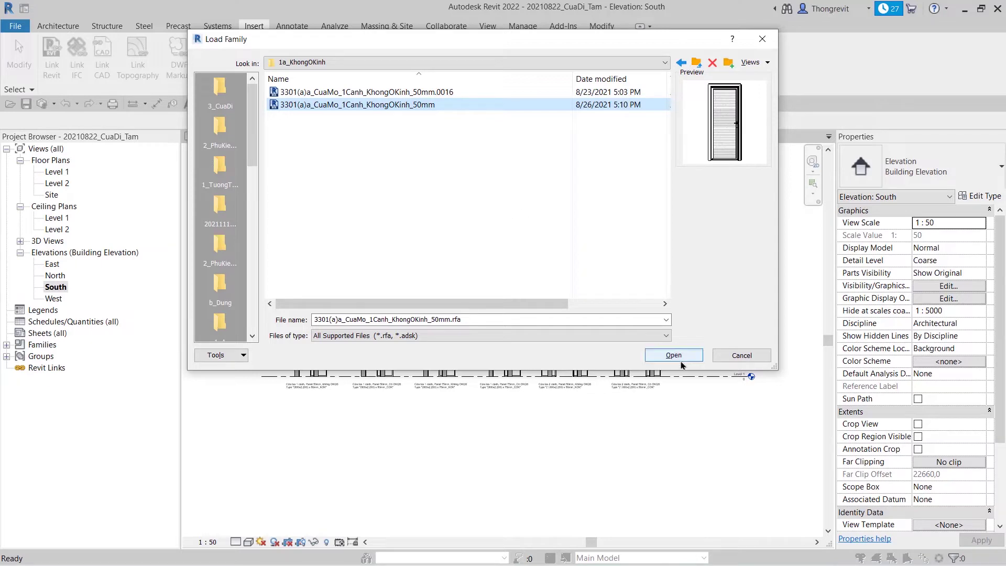
{"action": "left_click", "coordinate": [681, 361]}
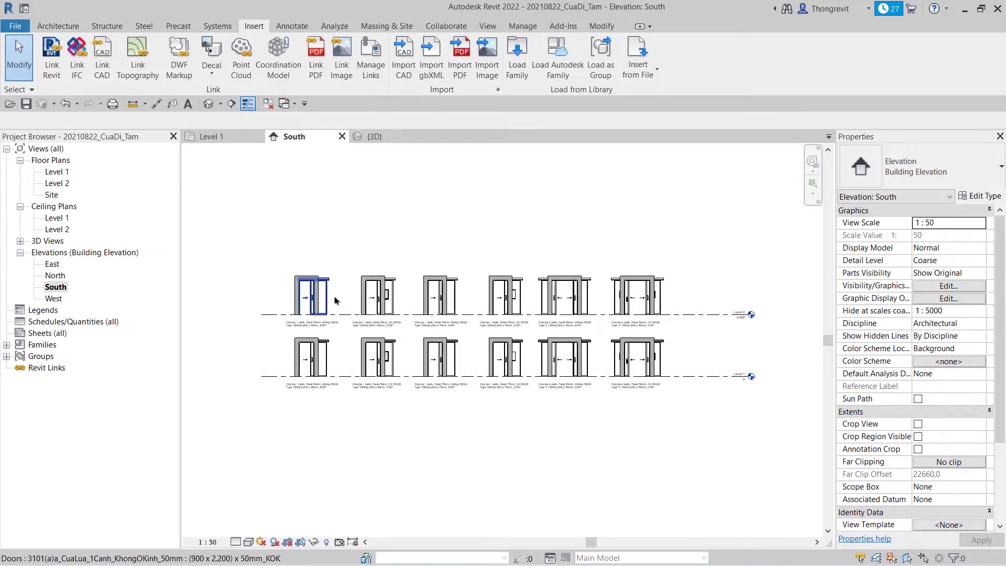
- Switch the upper-left Level 2 door to 3301(a)a_CuaMo_1Canh_KhongOKinh_50mm, type (900 x 2.200) x 50mm_KOK
{"action": "left_click", "coordinate": [331, 299]}
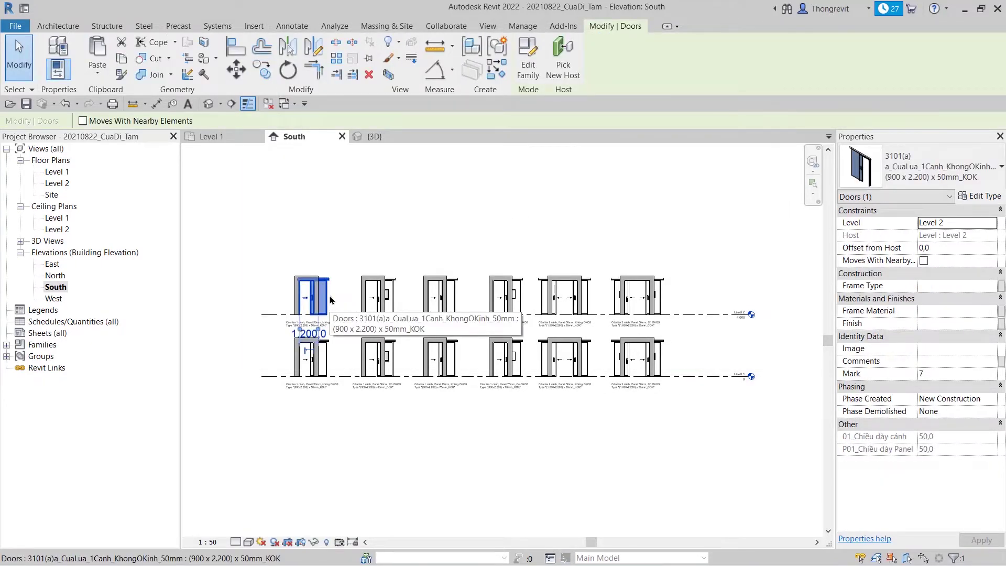
{"action": "left_click", "coordinate": [985, 196]}
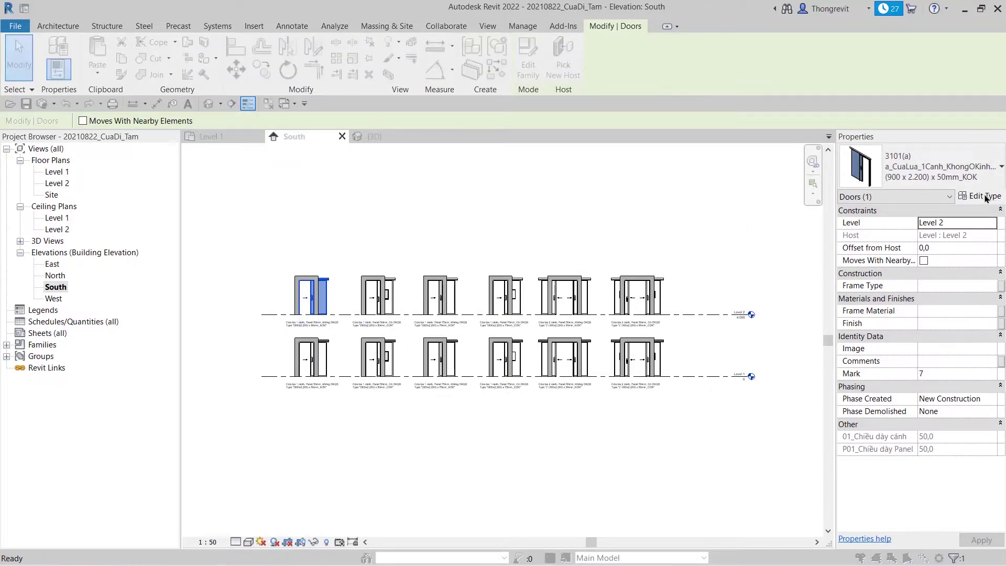
{"action": "left_click", "coordinate": [648, 60]}
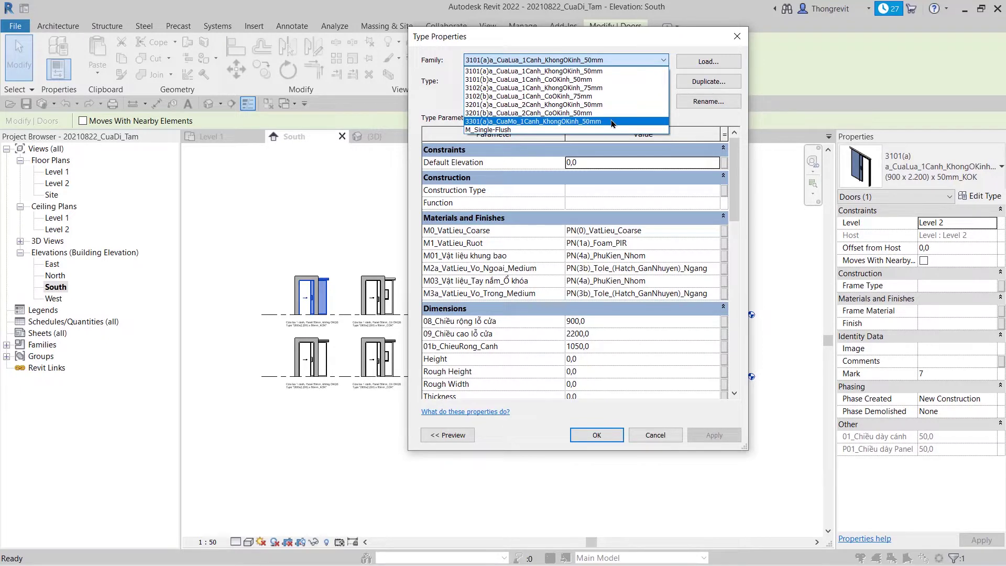
{"action": "left_click", "coordinate": [611, 122]}
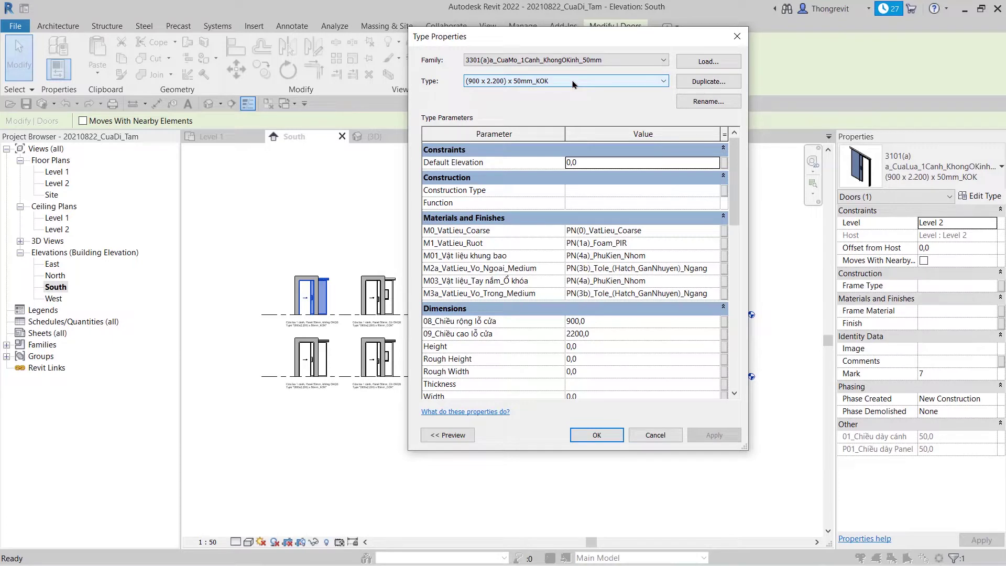
{"action": "left_click", "coordinate": [593, 432]}
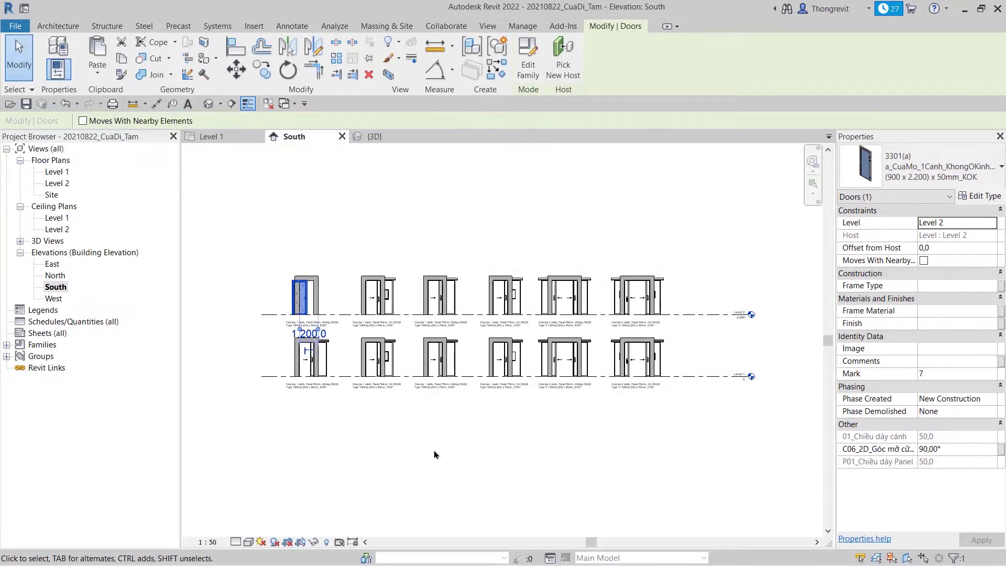
- Open the Level 2 floor plan and turn off the Level 1 underlay
{"action": "left_click", "coordinate": [380, 181]}
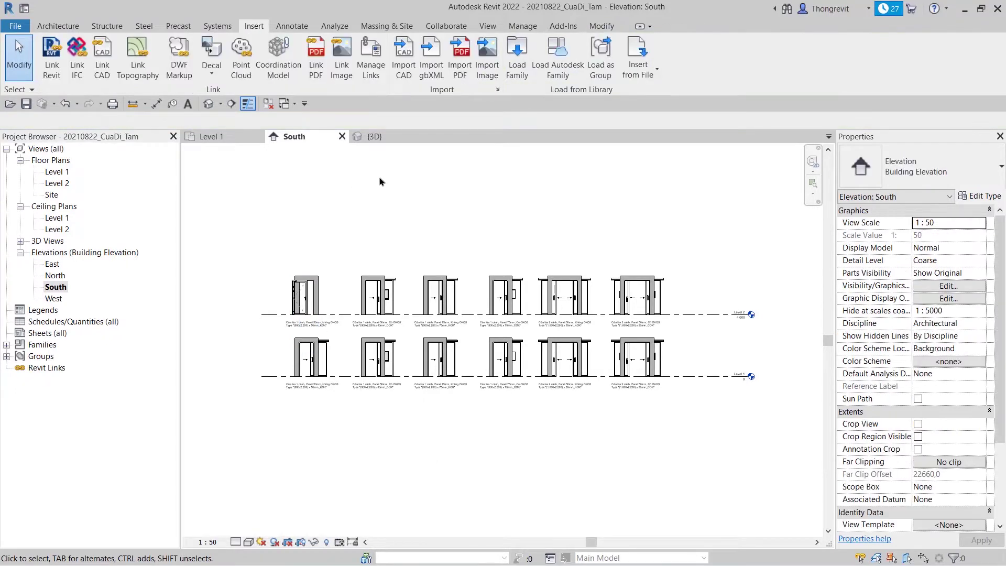
{"action": "double_click", "coordinate": [57, 183]}
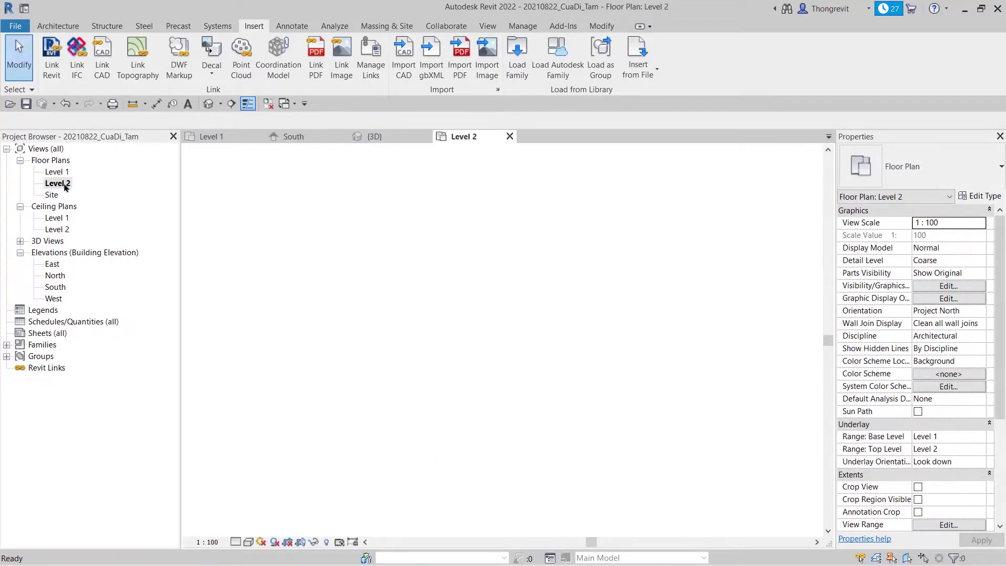
{"action": "middle_click_drag", "start_coordinate": [420, 367], "coordinate": [353, 377]}
{"action": "scroll", "coordinate": [352, 377], "scroll_direction": "up", "scroll_amount": 2}
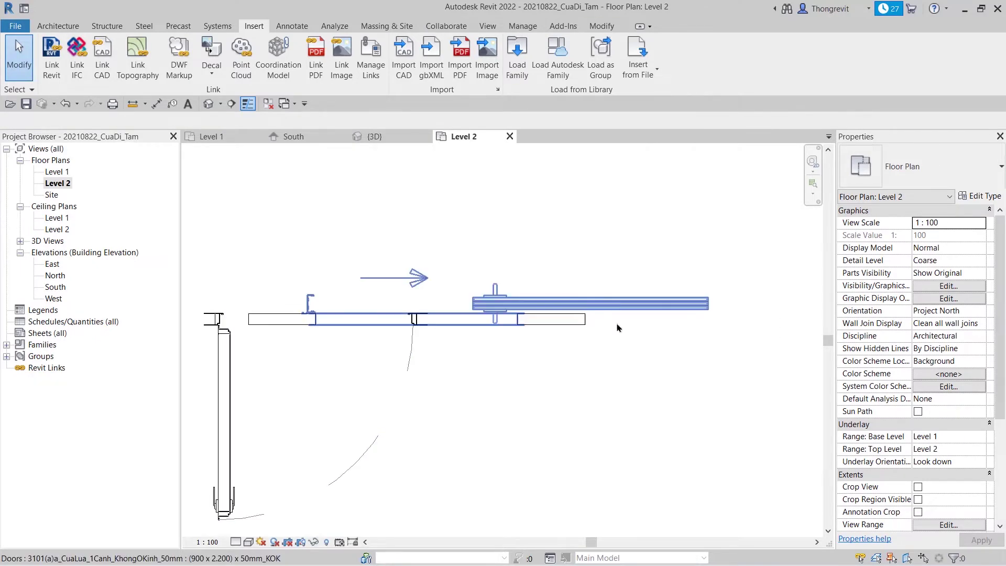
{"action": "scroll", "coordinate": [871, 362], "scroll_direction": "down", "scroll_amount": 1}
{"action": "scroll", "coordinate": [871, 361], "scroll_direction": "down", "scroll_amount": 2}
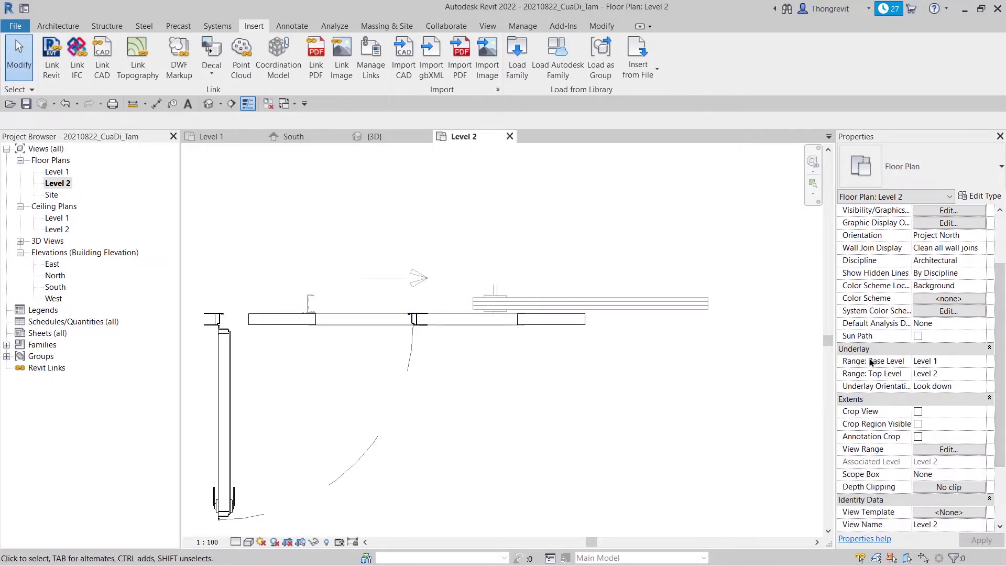
{"action": "left_click", "coordinate": [956, 363]}
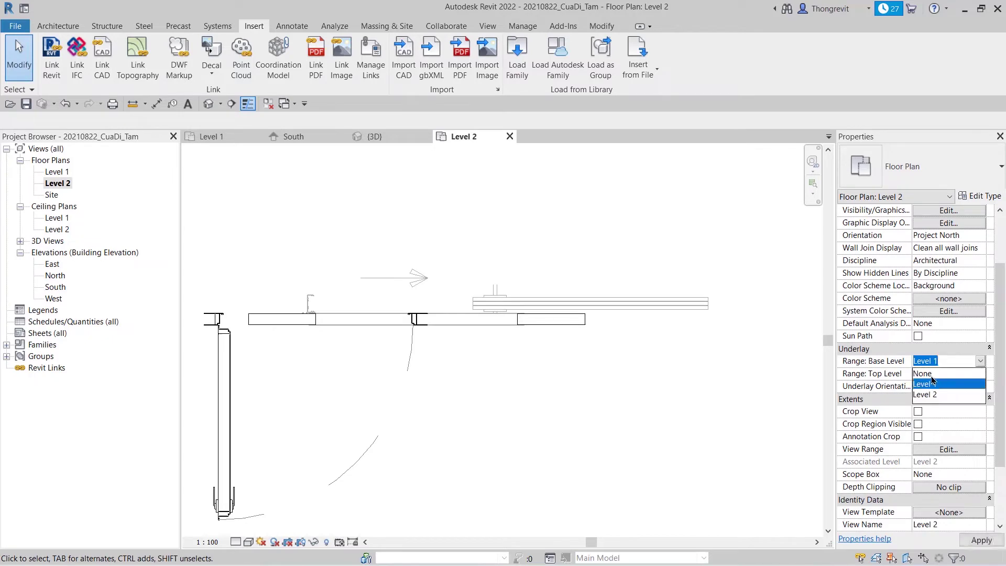
{"action": "left_click", "coordinate": [927, 374]}
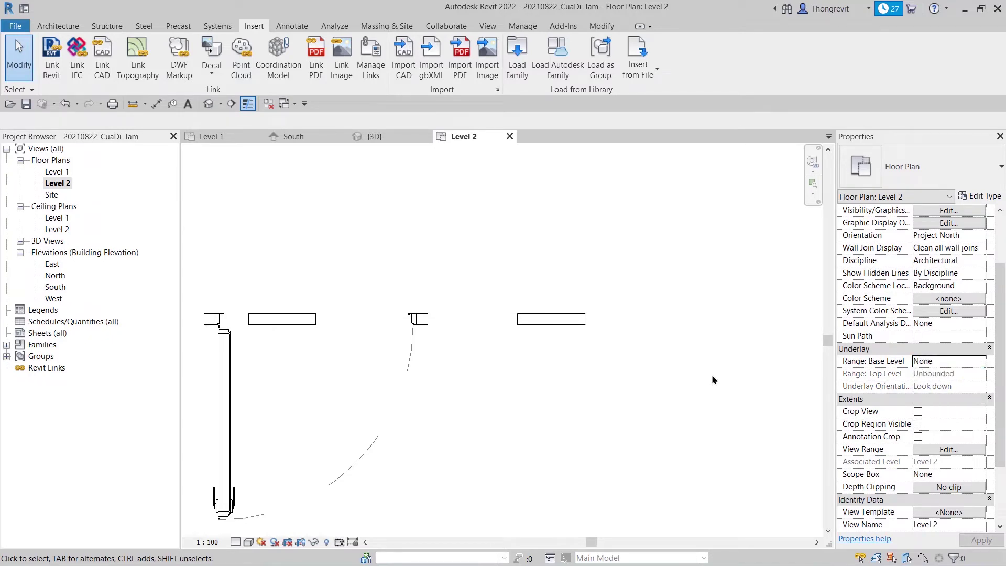
- Select the swapped door in the plan and zoom in around it, cancelling a Move
{"action": "left_click", "coordinate": [409, 344]}
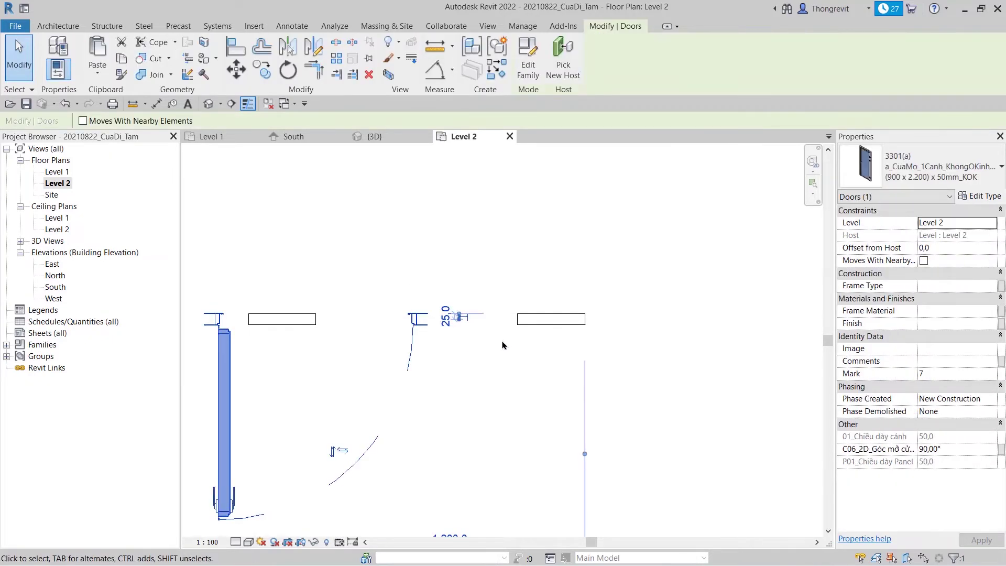
{"action": "key", "text": "m"}
{"action": "key", "text": "v"}
{"action": "scroll", "coordinate": [460, 321], "scroll_direction": "up", "scroll_amount": 3}
{"action": "scroll", "coordinate": [386, 353], "scroll_direction": "up", "scroll_amount": 3}
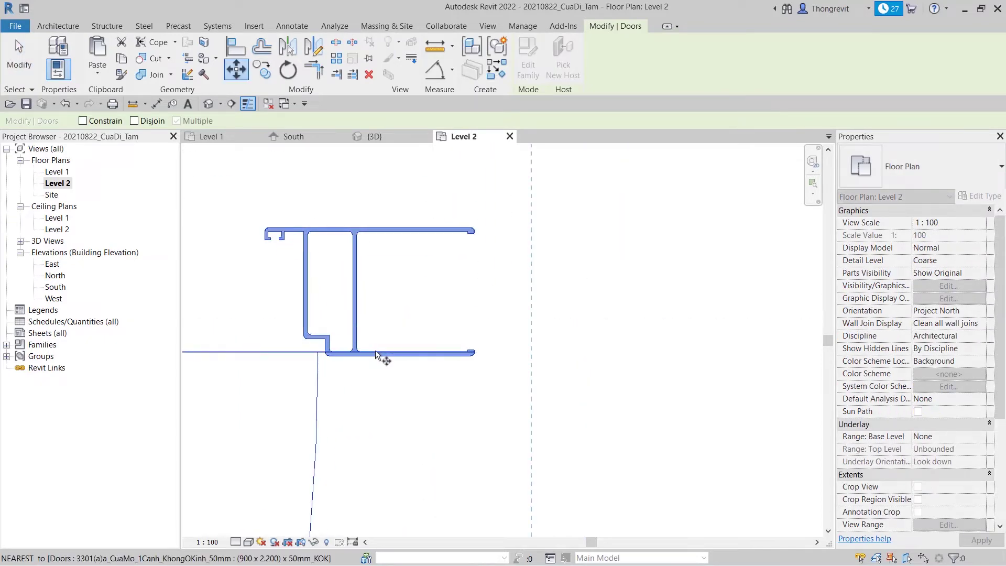
{"action": "scroll", "coordinate": [380, 361], "scroll_direction": "up", "scroll_amount": 1}
{"action": "scroll", "coordinate": [371, 360], "scroll_direction": "up", "scroll_amount": 1}
{"action": "scroll", "coordinate": [350, 354], "scroll_direction": "up", "scroll_amount": 1}
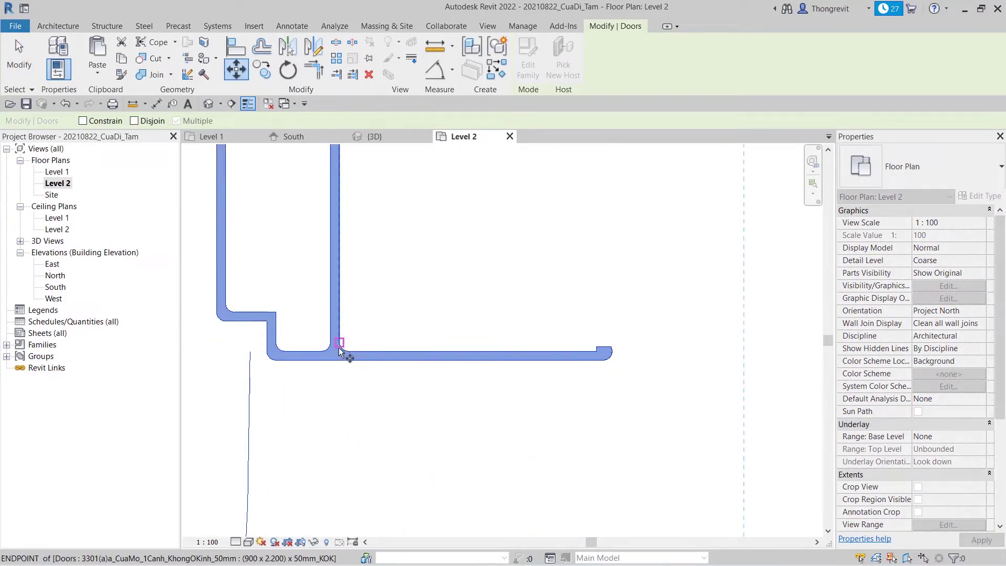
{"action": "scroll", "coordinate": [458, 405], "scroll_direction": "down", "scroll_amount": 2}
{"action": "scroll", "coordinate": [493, 406], "scroll_direction": "down", "scroll_amount": 2}
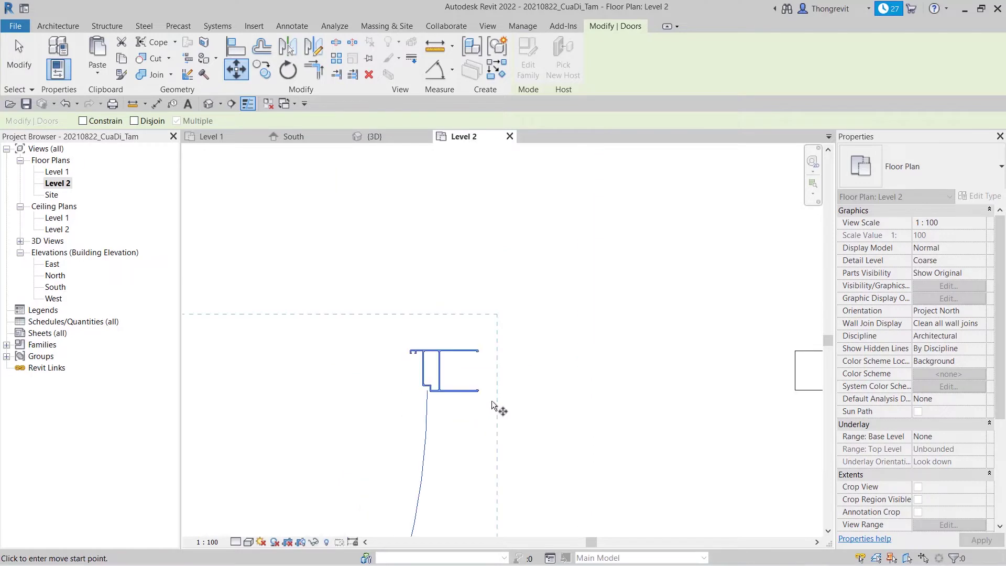
{"action": "middle_click_drag", "start_coordinate": [492, 406], "coordinate": [385, 376]}
{"action": "key", "text": "Escape"}
- Align the door frame edge to the wall edge with AL
{"action": "key", "text": "a"}
{"action": "key", "text": "l"}
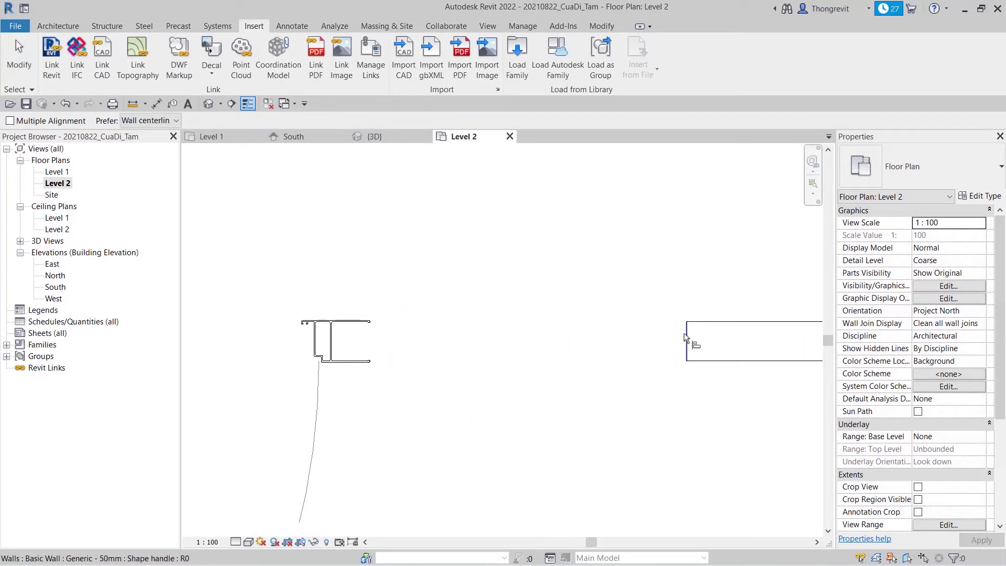
{"action": "left_click", "coordinate": [684, 333]}
{"action": "scroll", "coordinate": [332, 339], "scroll_direction": "up", "scroll_amount": 1}
{"action": "scroll", "coordinate": [334, 336], "scroll_direction": "up", "scroll_amount": 1}
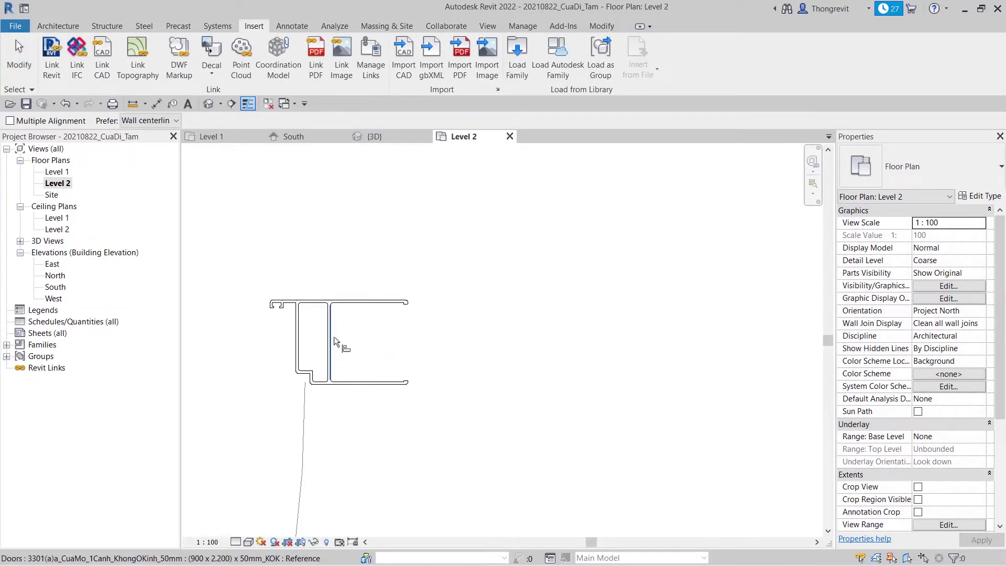
{"action": "left_click", "coordinate": [335, 336]}
{"action": "middle_click_drag", "start_coordinate": [681, 395], "coordinate": [498, 357]}
{"action": "scroll", "coordinate": [438, 351], "scroll_direction": "up", "scroll_amount": 1}
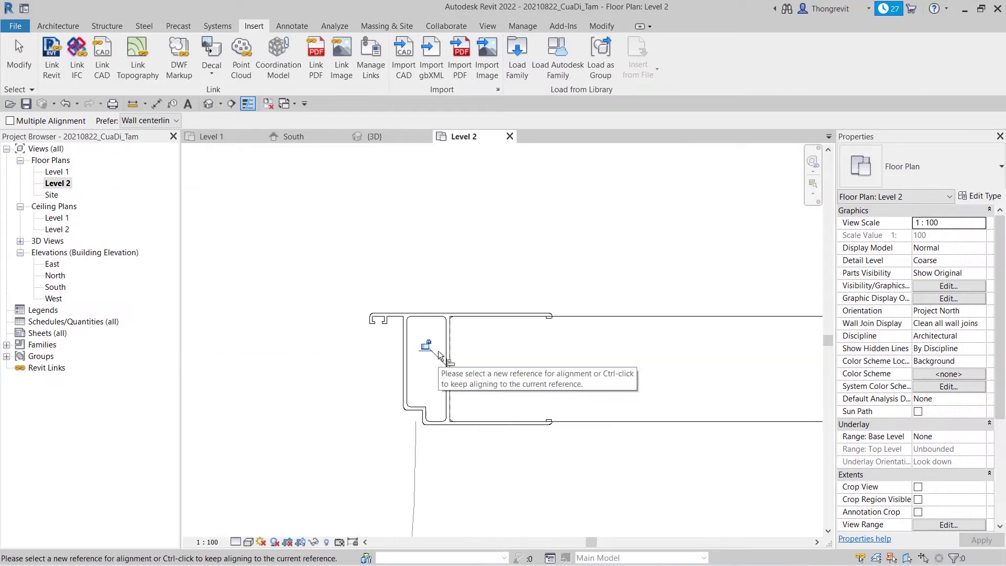
{"action": "key", "text": "Escape"}
{"action": "key", "text": "Escape"}
- Check the aligned door's position, then return to the South elevation
{"action": "left_click", "coordinate": [465, 316]}
{"action": "scroll", "coordinate": [466, 317], "scroll_direction": "up", "scroll_amount": 2}
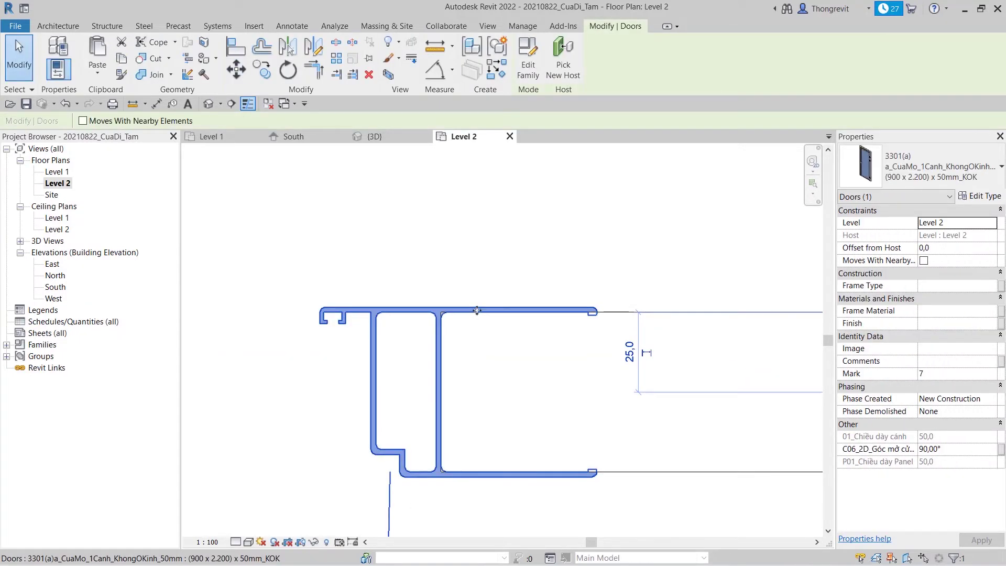
{"action": "scroll", "coordinate": [603, 478], "scroll_direction": "down", "scroll_amount": 3}
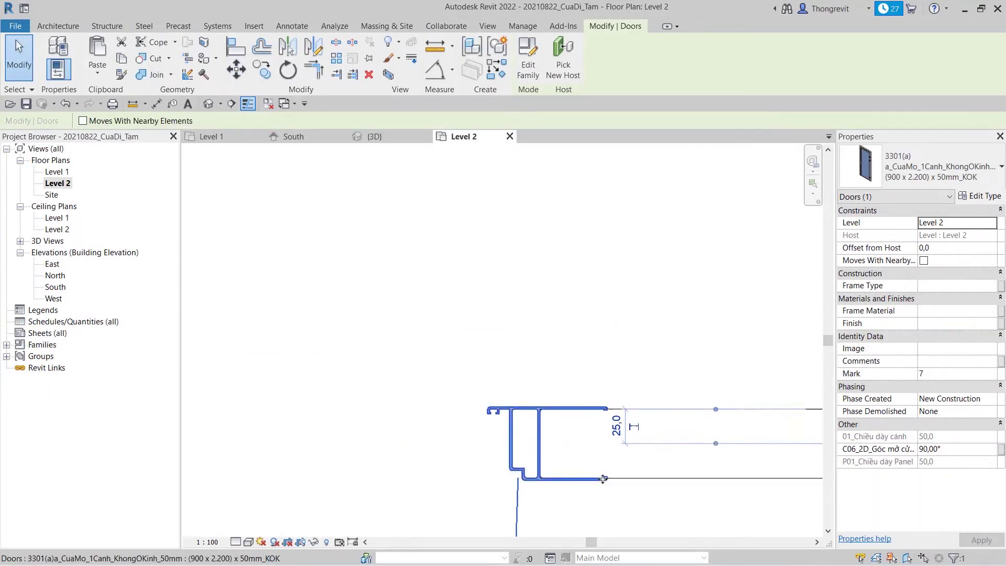
{"action": "scroll", "coordinate": [603, 479], "scroll_direction": "down", "scroll_amount": 3}
{"action": "middle_click_drag", "start_coordinate": [602, 400], "coordinate": [611, 395]}
{"action": "key", "text": "Escape"}
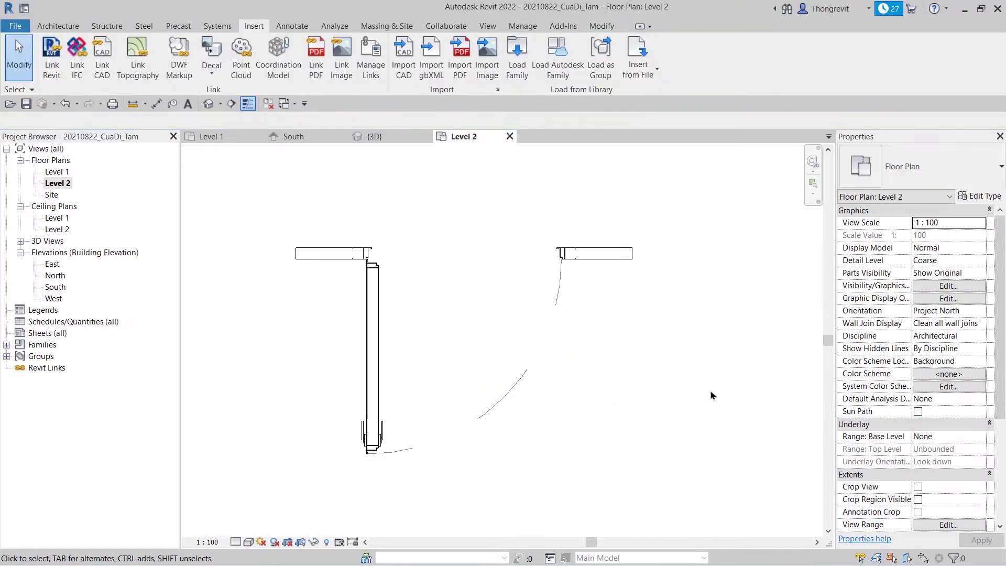
{"action": "left_click", "coordinate": [292, 137]}
{"action": "scroll", "coordinate": [304, 313], "scroll_direction": "up", "scroll_amount": 2}
- Edit the first door's label, replacing 'lùa' with 'mở'
{"action": "left_click", "coordinate": [429, 418]}
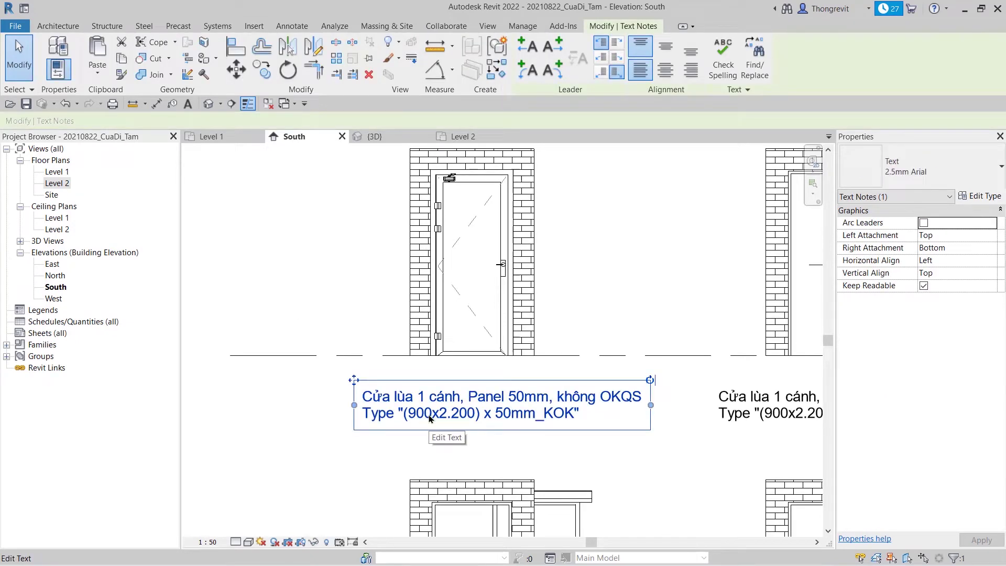
{"action": "left_click", "coordinate": [413, 402]}
{"action": "double_click", "coordinate": [413, 402]}
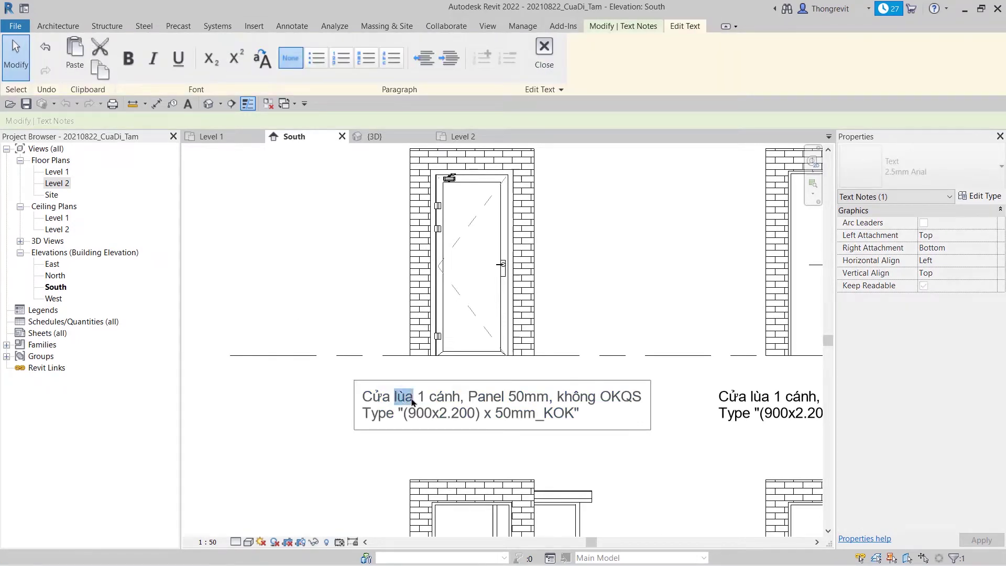
{"action": "type", "text": "mơ"}
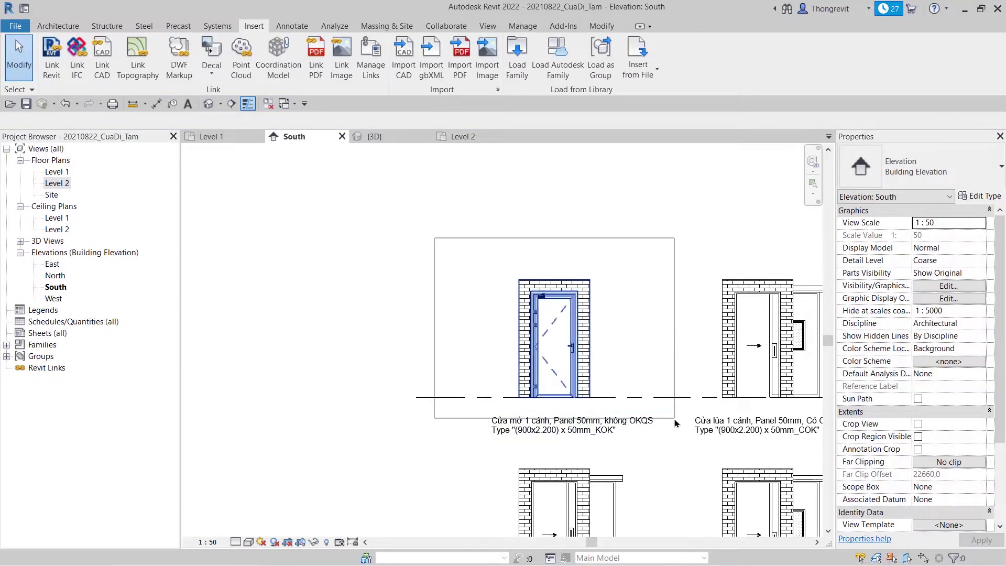
- Switch to the 3D view and orbit to face the isolated door from the front
{"action": "left_click", "coordinate": [729, 400]}
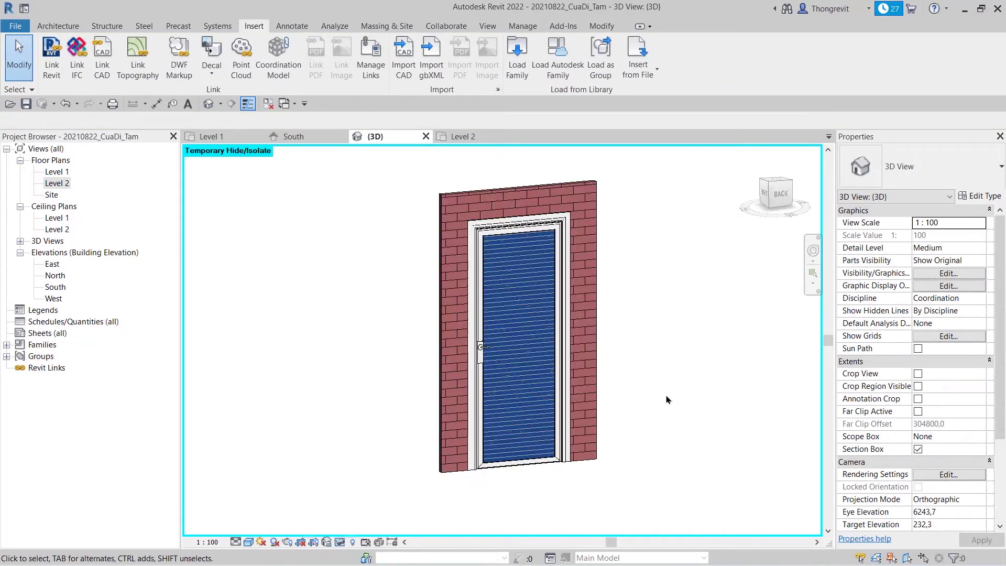
{"action": "mouse_move", "coordinate": [730, 400]}
{"action": "middle_mouse_down", "text": "shift"}
{"action": "mouse_move", "coordinate": [672, 415]}
{"action": "mouse_move", "coordinate": [572, 411]}
{"action": "middle_mouse_up", "text": "shift"}
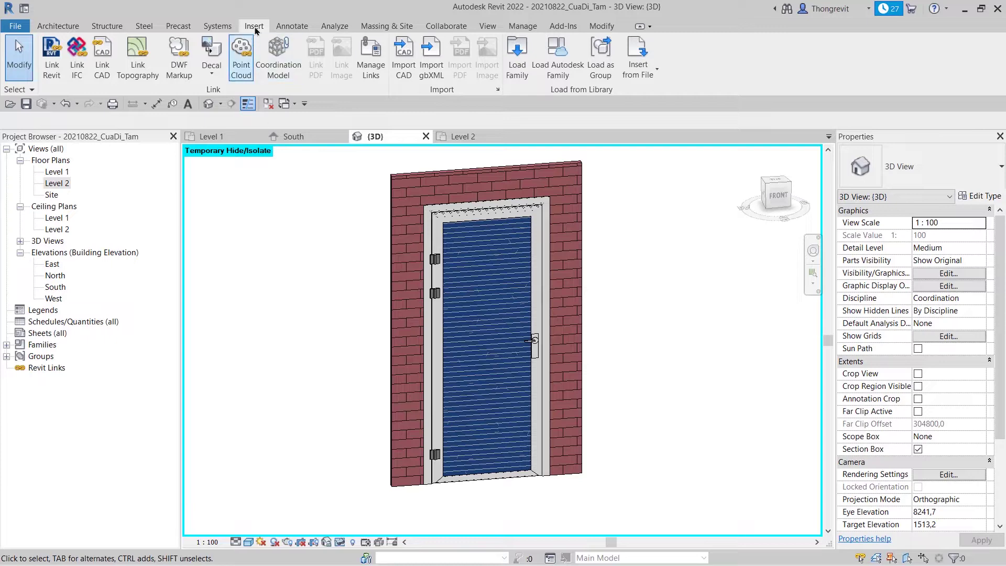
- Load 3301(b)a_CuaMo_1Canh_CoOKinh_50mm.rfa from the 1b_CoOKinh folder, then return to South elevation
{"action": "left_click", "coordinate": [513, 75]}
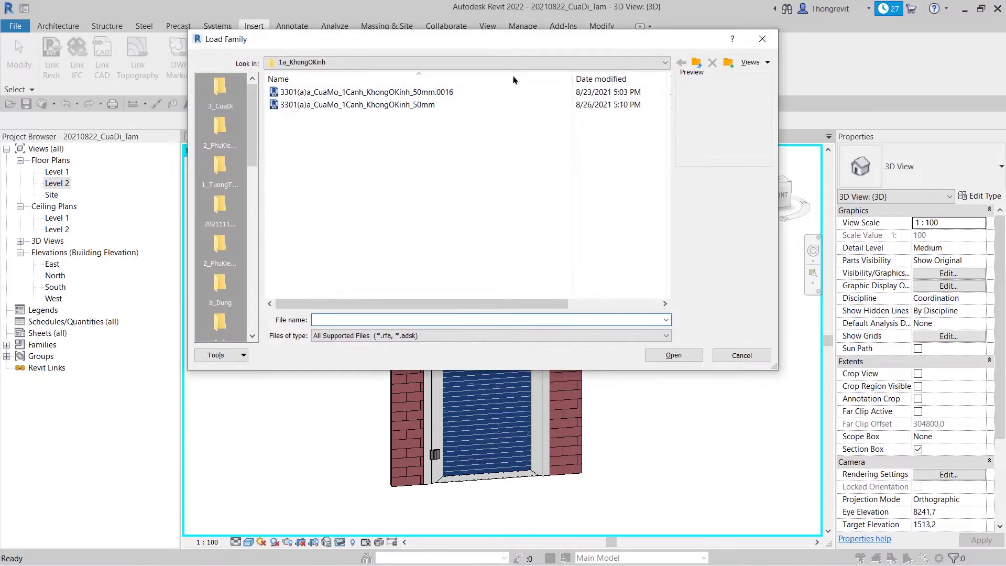
{"action": "left_click", "coordinate": [696, 62]}
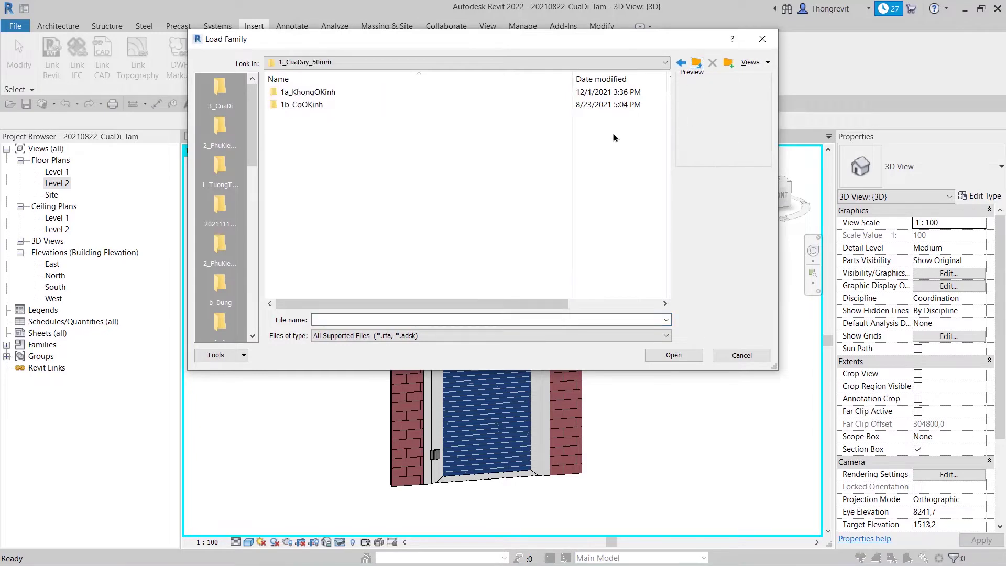
{"action": "left_click", "coordinate": [317, 107]}
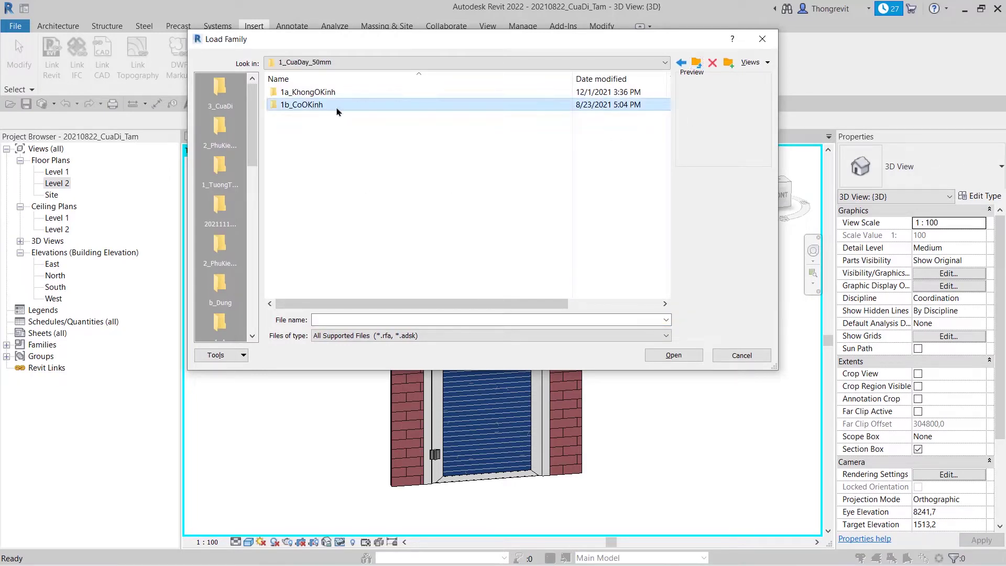
{"action": "double_click", "coordinate": [336, 108]}
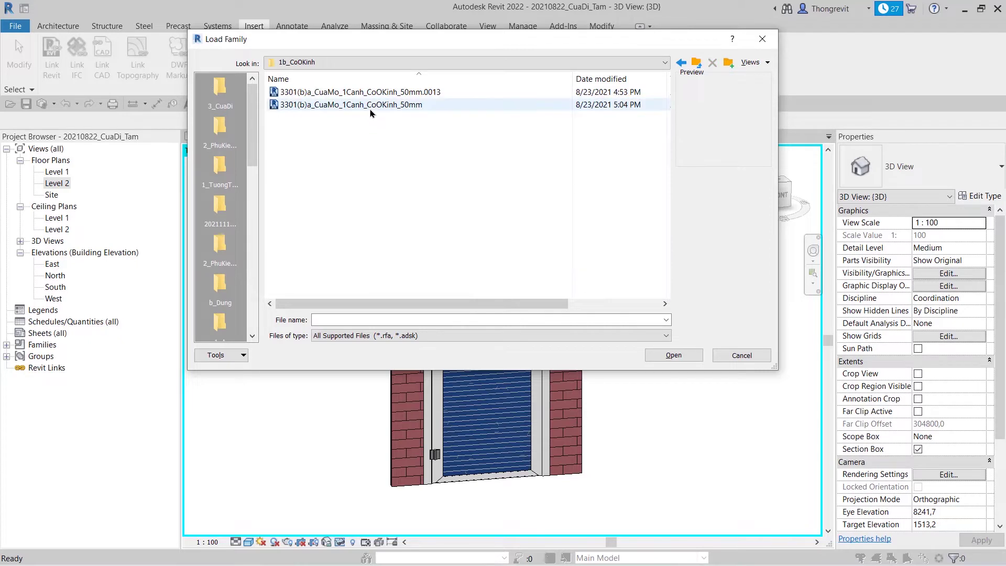
{"action": "left_click", "coordinate": [371, 107]}
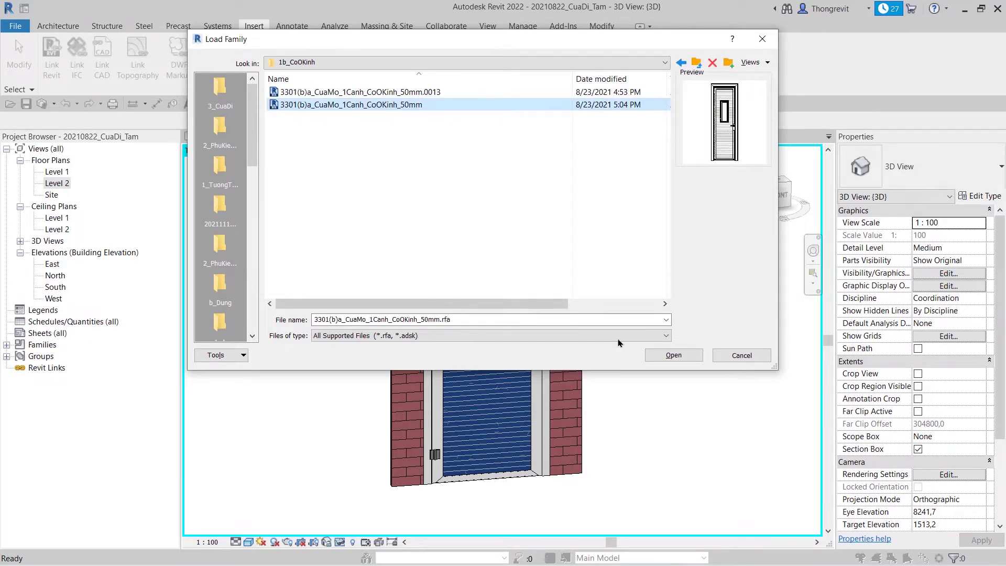
{"action": "left_click", "coordinate": [667, 356]}
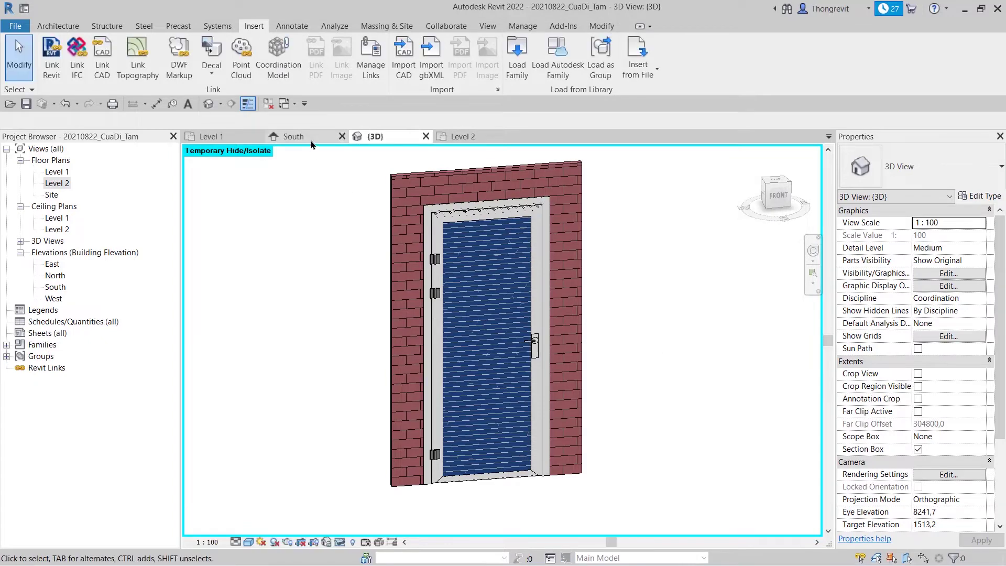
{"action": "left_click", "coordinate": [293, 136]}
- Switch the second door to 3301(b)a_CuaMo_1Canh_CoOKinh_50mm, type (900 x 2.200) x 50mm_COK
{"action": "scroll", "coordinate": [385, 325], "scroll_direction": "down", "scroll_amount": 2}
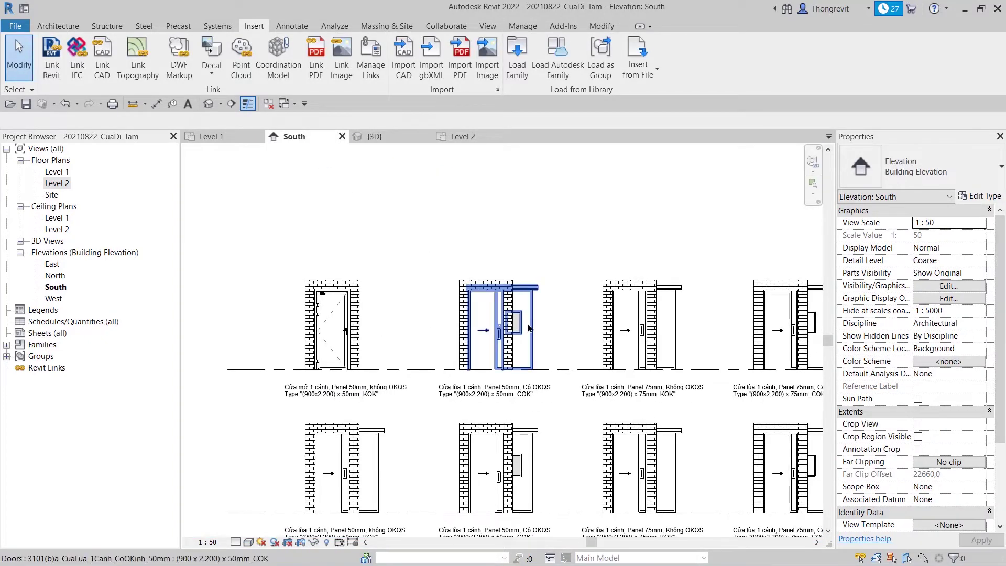
{"action": "left_click", "coordinate": [528, 315]}
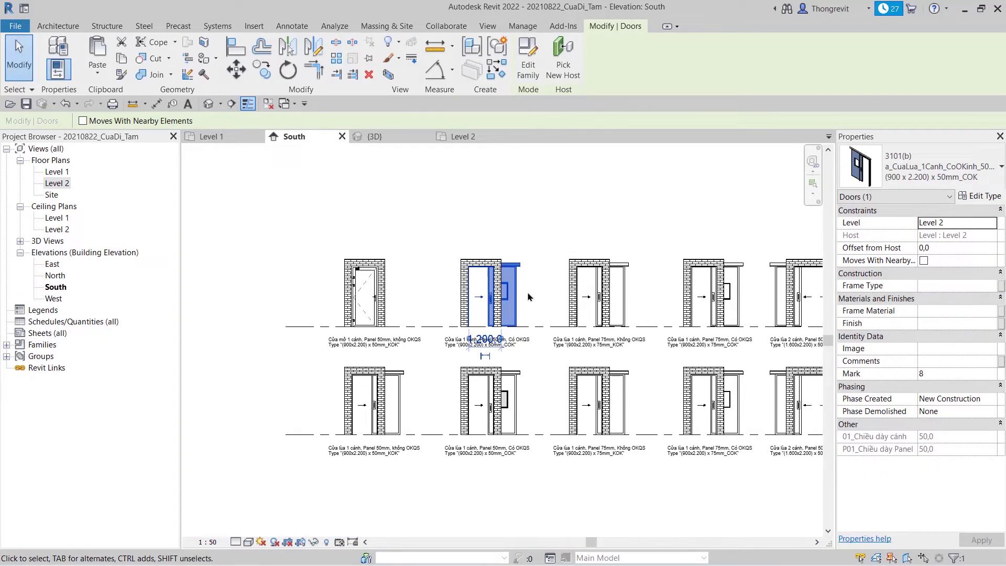
{"action": "left_click", "coordinate": [979, 196]}
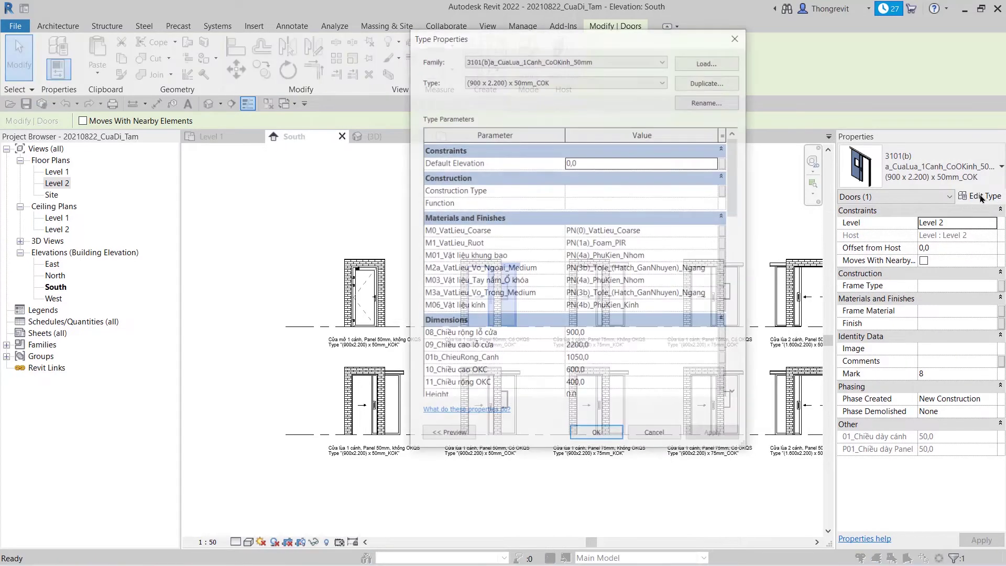
{"action": "left_click", "coordinate": [611, 61]}
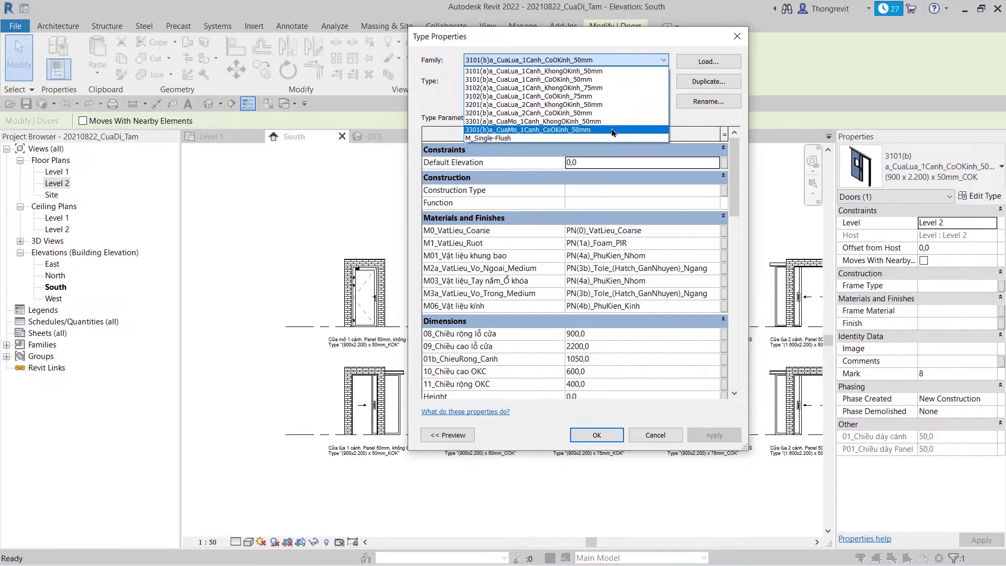
{"action": "left_click", "coordinate": [613, 130]}
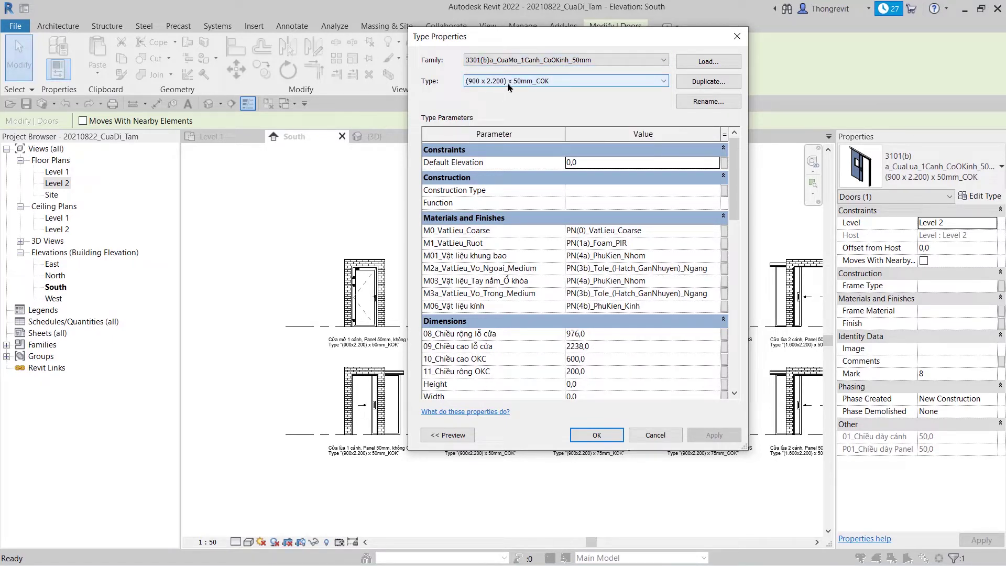
{"action": "left_click", "coordinate": [610, 434]}
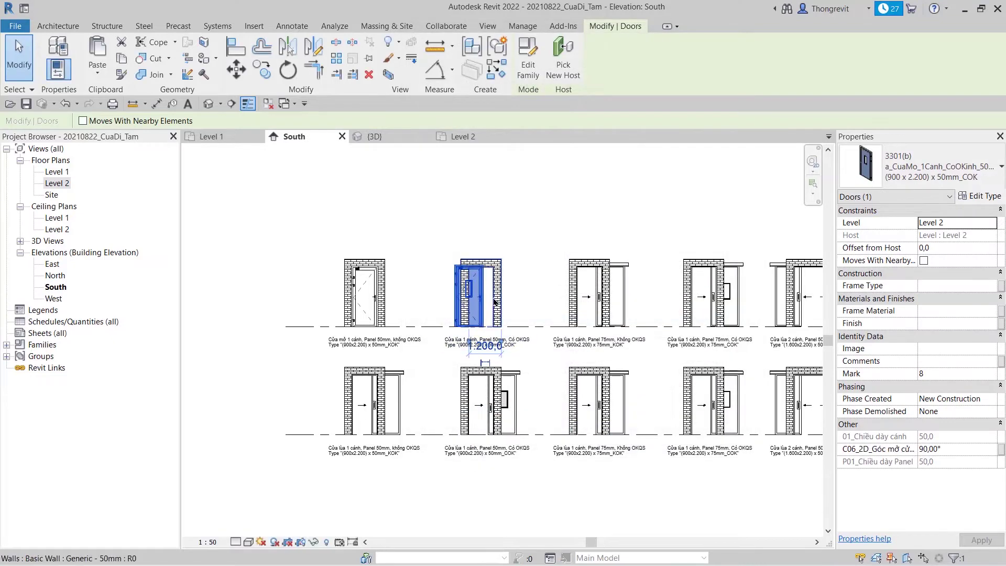
- Inspect the second door in the Level 2 plan, starting and then cancelling Align
{"action": "left_click", "coordinate": [461, 136]}
{"action": "key", "text": "Escape"}
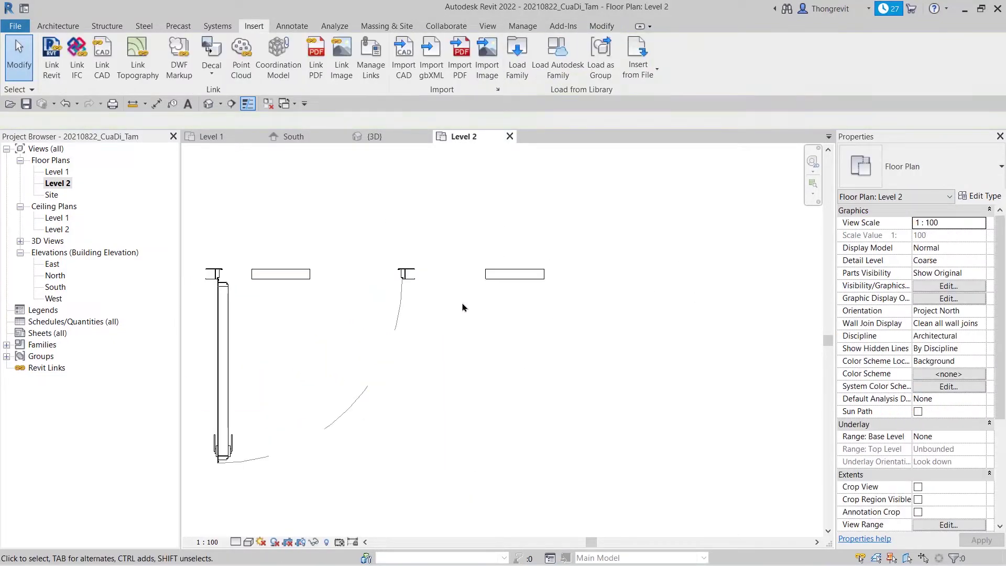
{"action": "scroll", "coordinate": [503, 283], "scroll_direction": "up", "scroll_amount": 3}
{"action": "scroll", "coordinate": [503, 283], "scroll_direction": "up", "scroll_amount": 2}
{"action": "key", "text": "a"}
{"action": "key", "text": "l"}
{"action": "scroll", "coordinate": [495, 294], "scroll_direction": "left", "scroll_amount": 3}
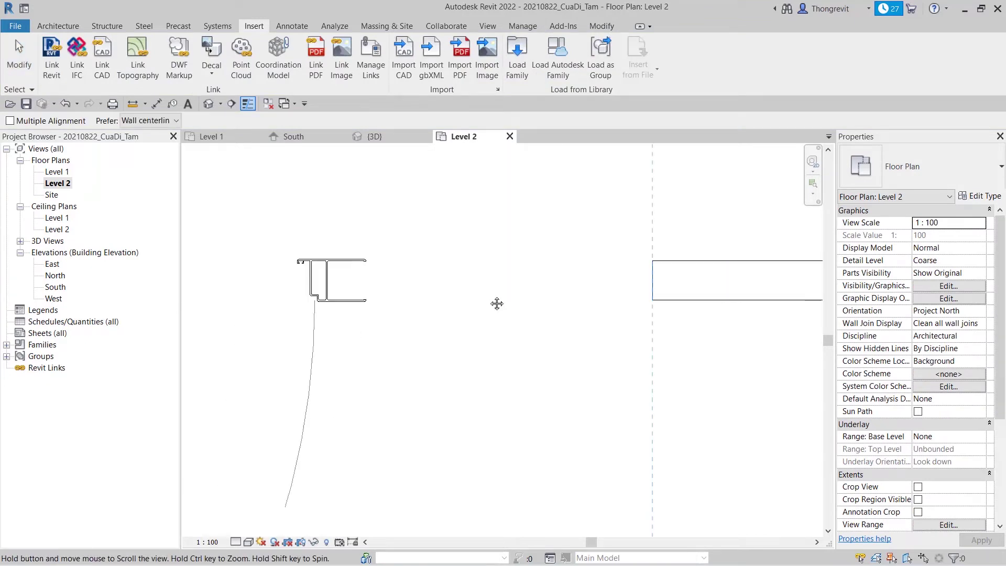
{"action": "scroll", "coordinate": [348, 288], "scroll_direction": "up", "scroll_amount": 2}
{"action": "scroll", "coordinate": [371, 288], "scroll_direction": "up", "scroll_amount": 2}
{"action": "scroll", "coordinate": [404, 304], "scroll_direction": "up", "scroll_amount": 3}
{"action": "scroll", "coordinate": [404, 303], "scroll_direction": "down", "scroll_amount": 3}
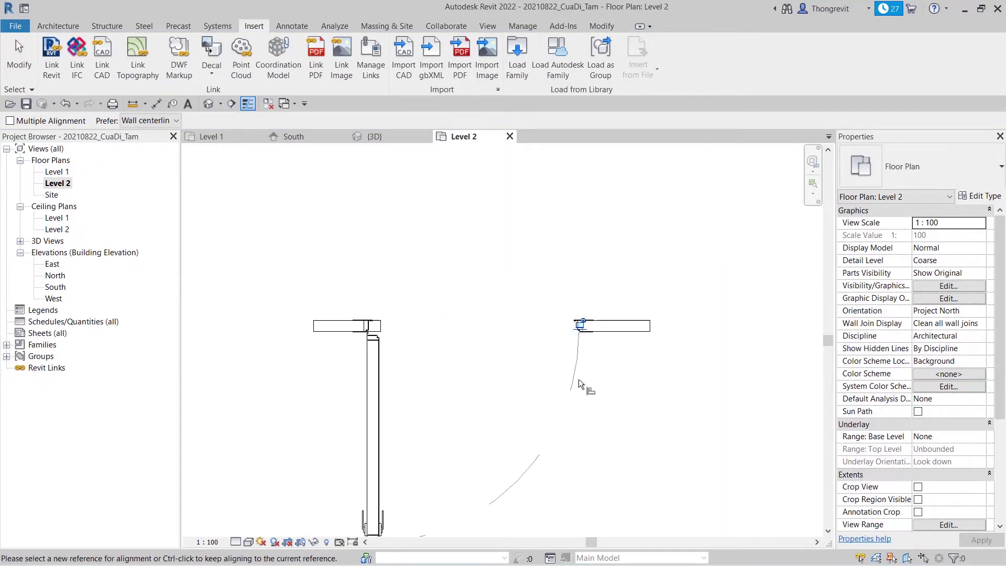
{"action": "scroll", "coordinate": [649, 387], "scroll_direction": "down", "scroll_amount": 2}
{"action": "key", "text": "Escape"}
- Change the middle door's label 'lùa' to 'mở', then window-select both 50mm doors and walls
{"action": "left_click", "coordinate": [296, 139]}
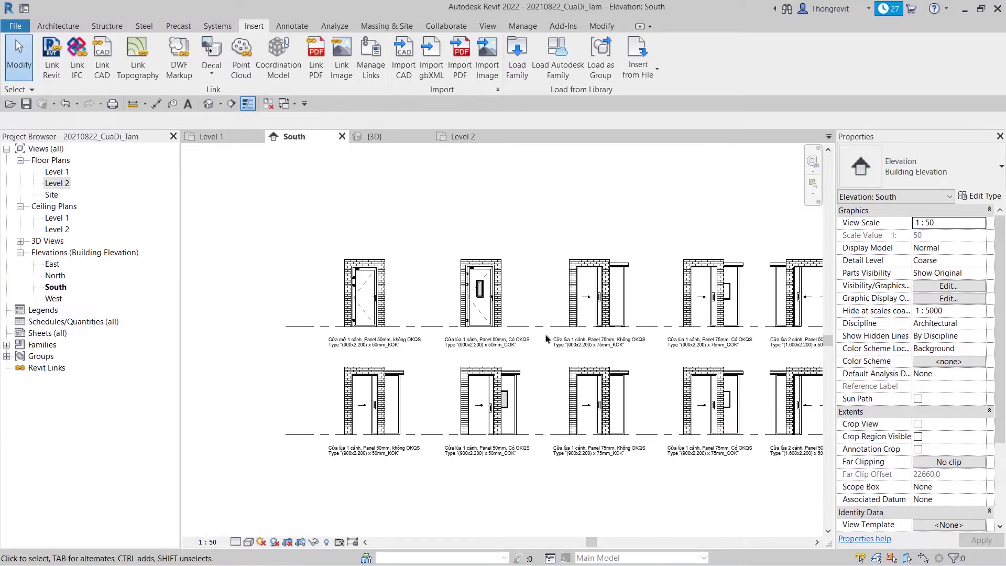
{"action": "left_click", "coordinate": [511, 345]}
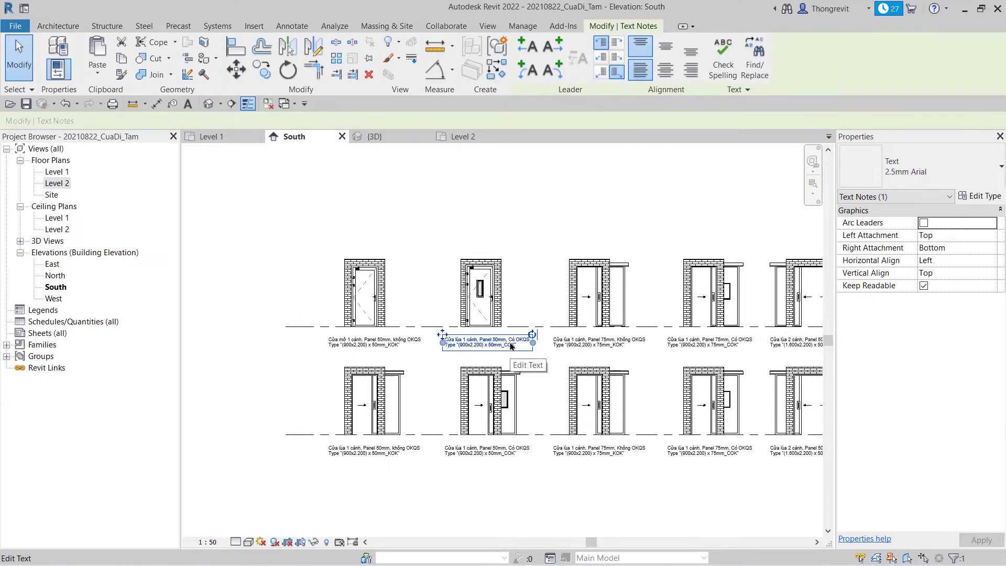
{"action": "scroll", "coordinate": [511, 346], "scroll_direction": "up", "scroll_amount": 3}
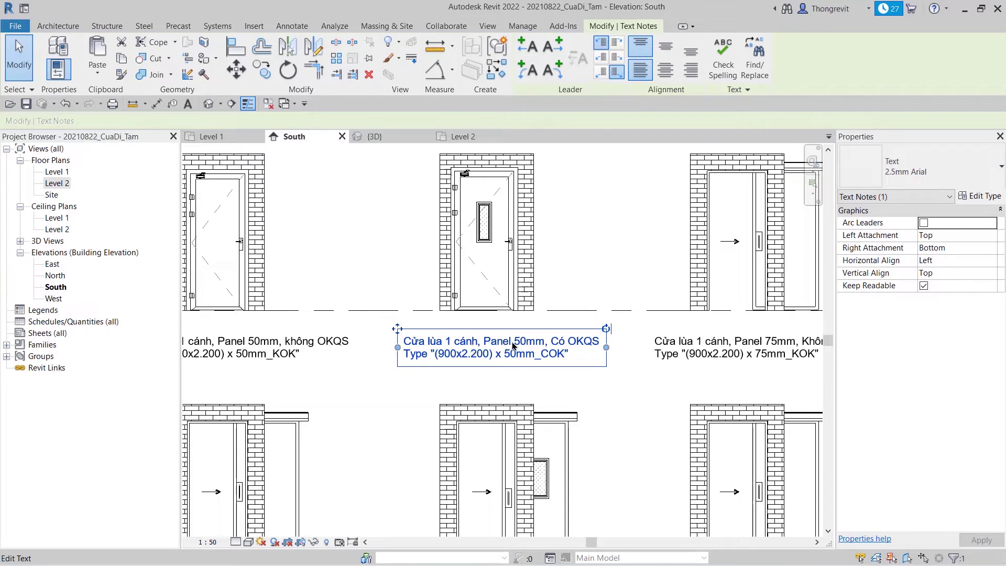
{"action": "double_click", "coordinate": [533, 347]}
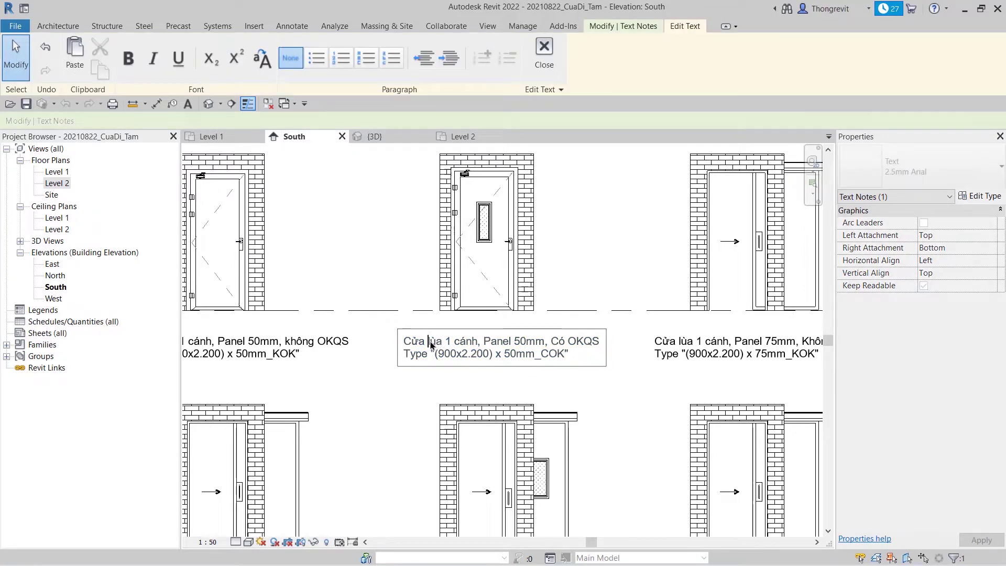
{"action": "double_click", "coordinate": [432, 343]}
{"action": "type", "text": "mở"}
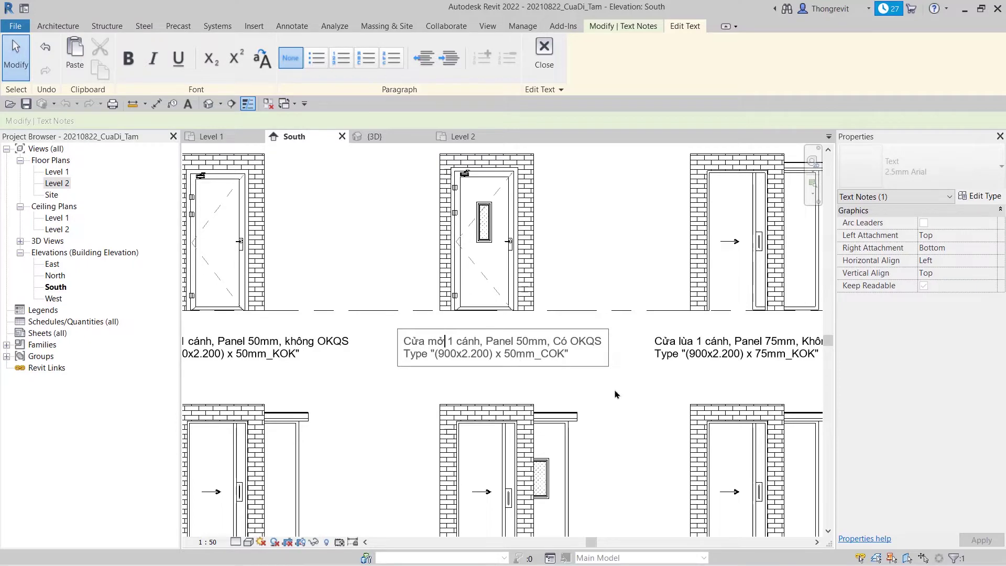
{"action": "scroll", "coordinate": [618, 396], "scroll_direction": "down", "scroll_amount": 3}
{"action": "left_click_drag", "start_coordinate": [308, 218], "coordinate": [590, 363]}
- Isolate the two doors in 3D, orbit and pan to a rotated angle, then open Load Family
{"action": "left_click", "coordinate": [387, 73]}
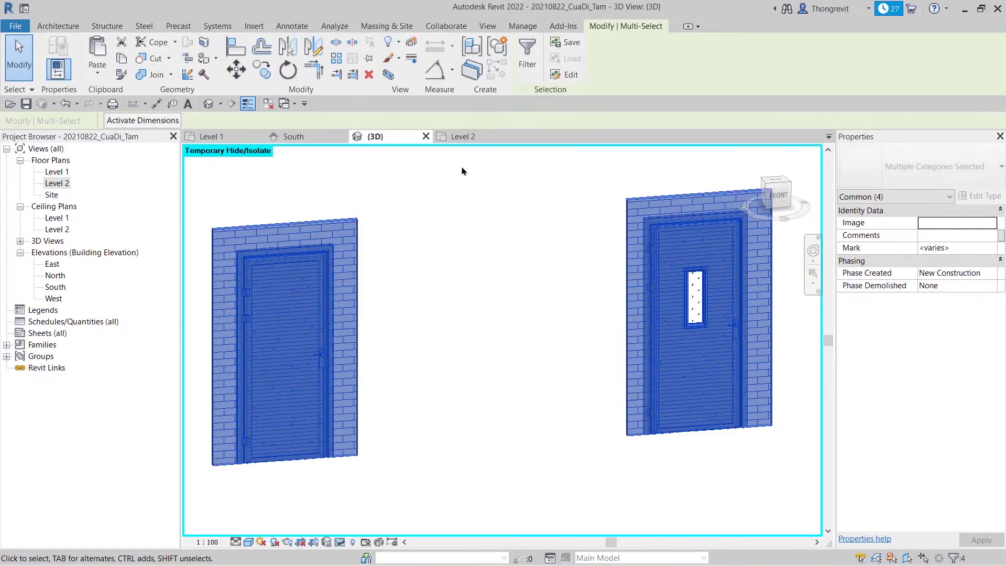
{"action": "scroll", "coordinate": [509, 309], "scroll_direction": "down", "scroll_amount": 1}
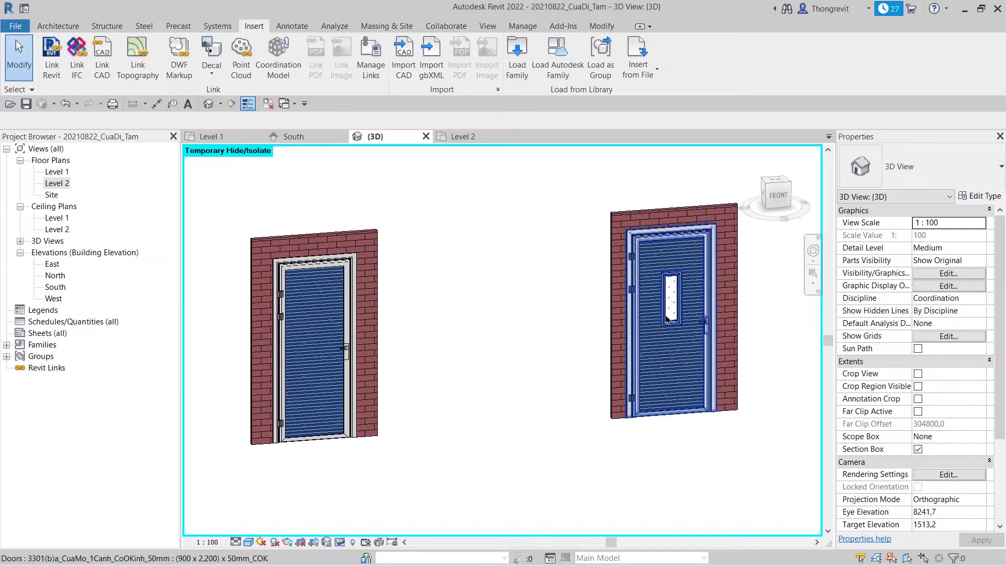
{"action": "mouse_move", "coordinate": [667, 319]}
{"action": "middle_mouse_down", "text": "shift"}
{"action": "mouse_move", "coordinate": [738, 439]}
{"action": "mouse_move", "coordinate": [422, 416]}
{"action": "mouse_move", "coordinate": [649, 411]}
{"action": "mouse_move", "coordinate": [417, 392]}
{"action": "middle_mouse_up", "text": "shift"}
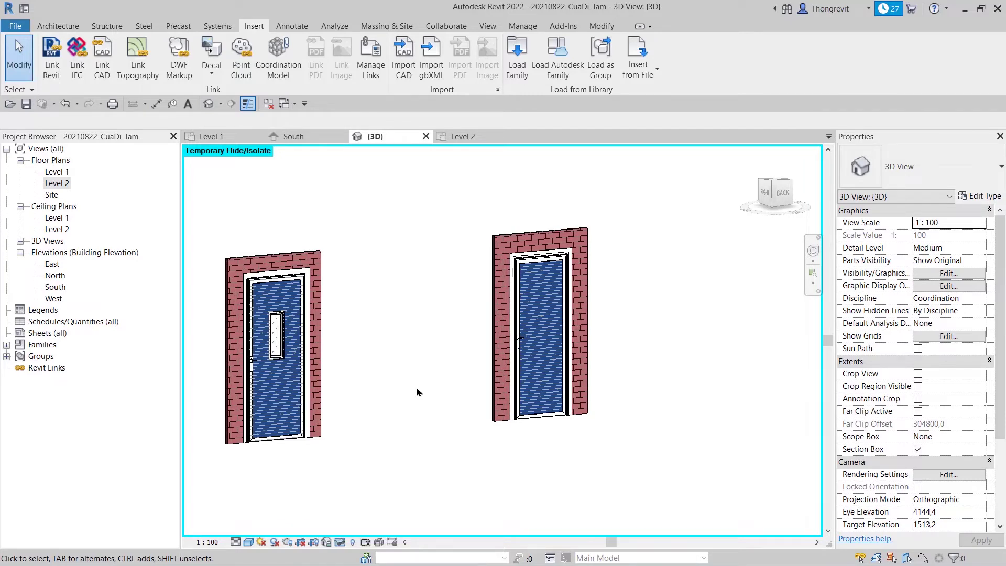
{"action": "middle_click_drag", "start_coordinate": [418, 392], "coordinate": [465, 371]}
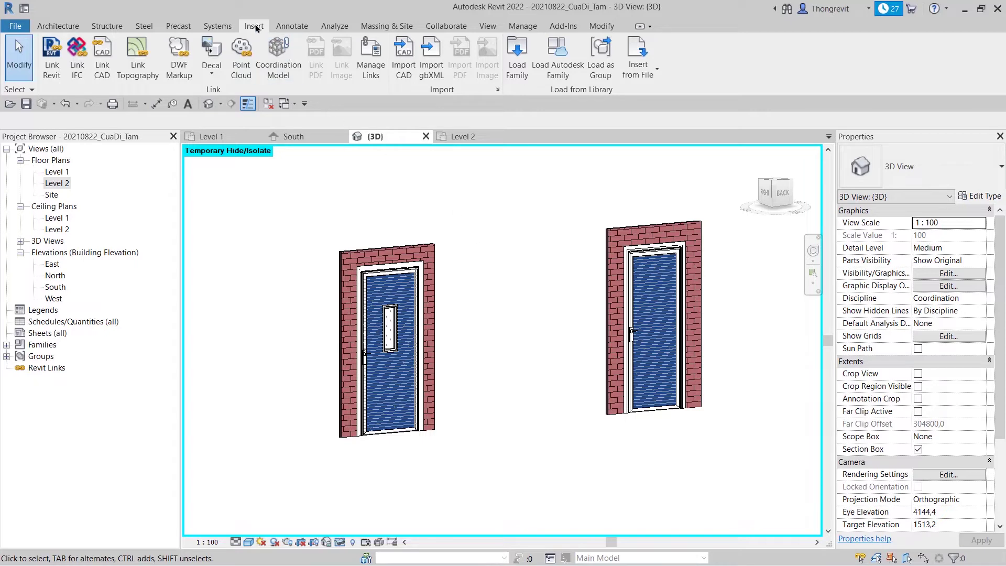
{"action": "left_click", "coordinate": [517, 58]}
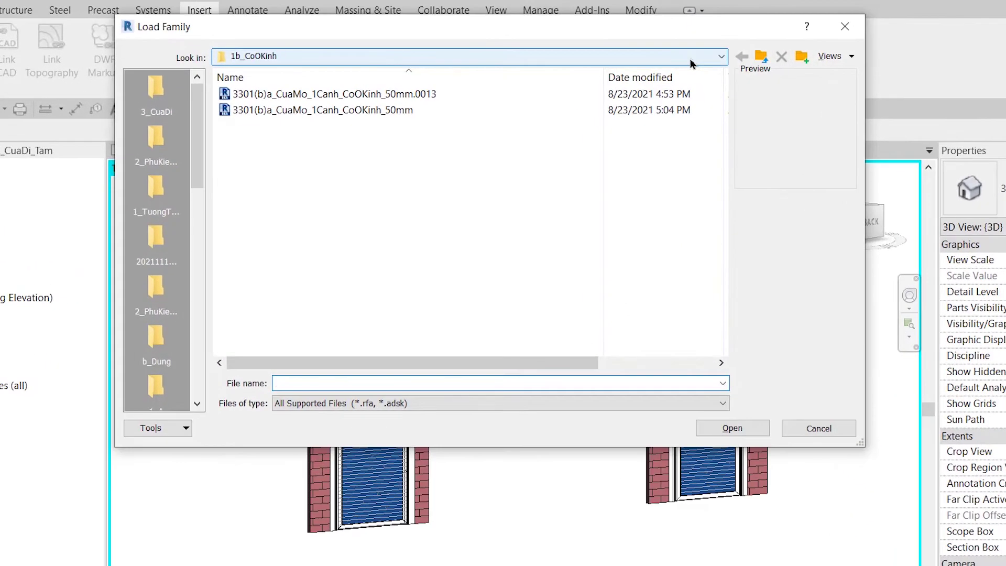
- Load 3302(a)a_CuaMo_1Canh_KhongOKinh_75mm.rfa from 3_CuaMo_1C > 2_CuaDay_75mm > 2a_KhongOKinh
{"action": "left_click", "coordinate": [641, 63]}
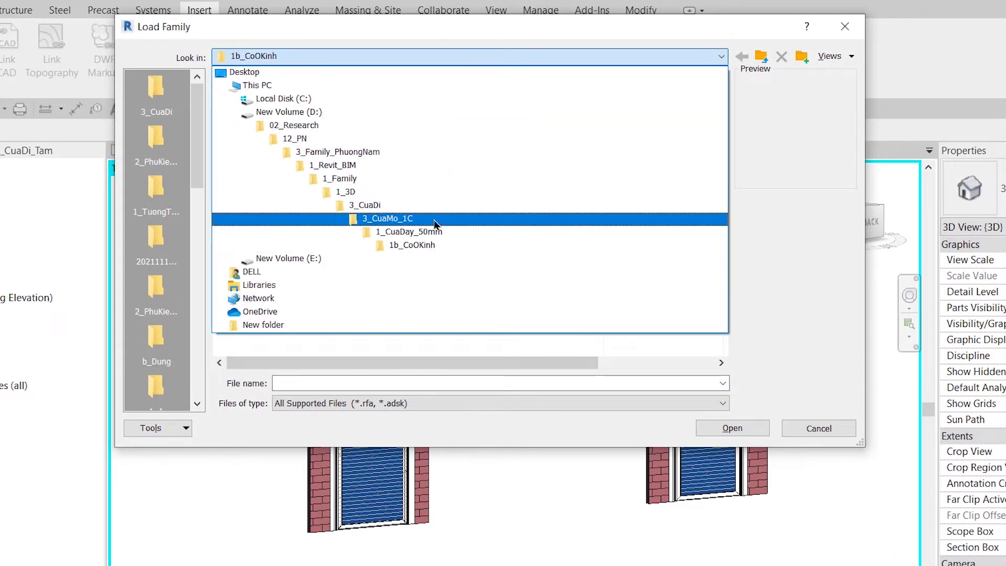
{"action": "left_click", "coordinate": [435, 224]}
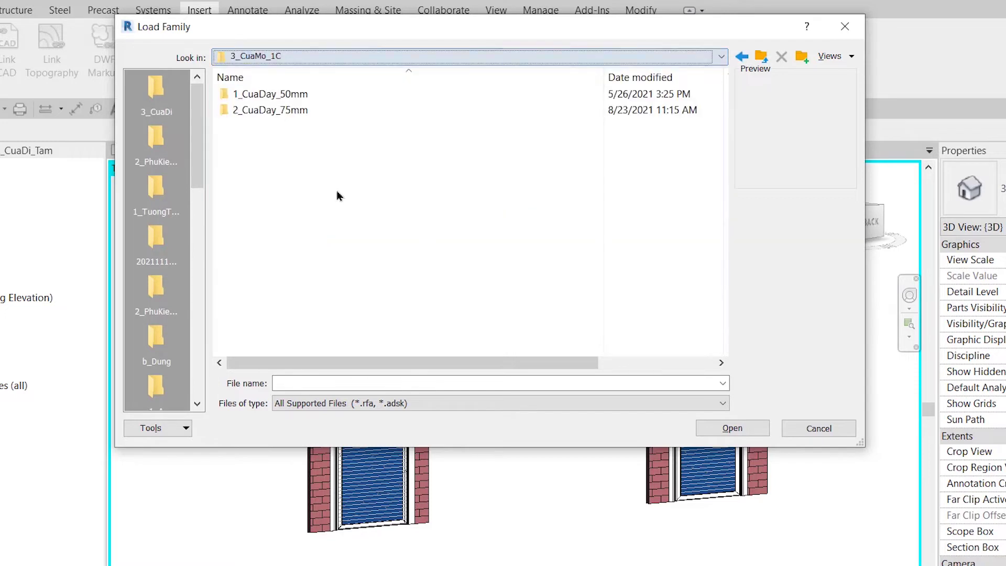
{"action": "double_click", "coordinate": [292, 117]}
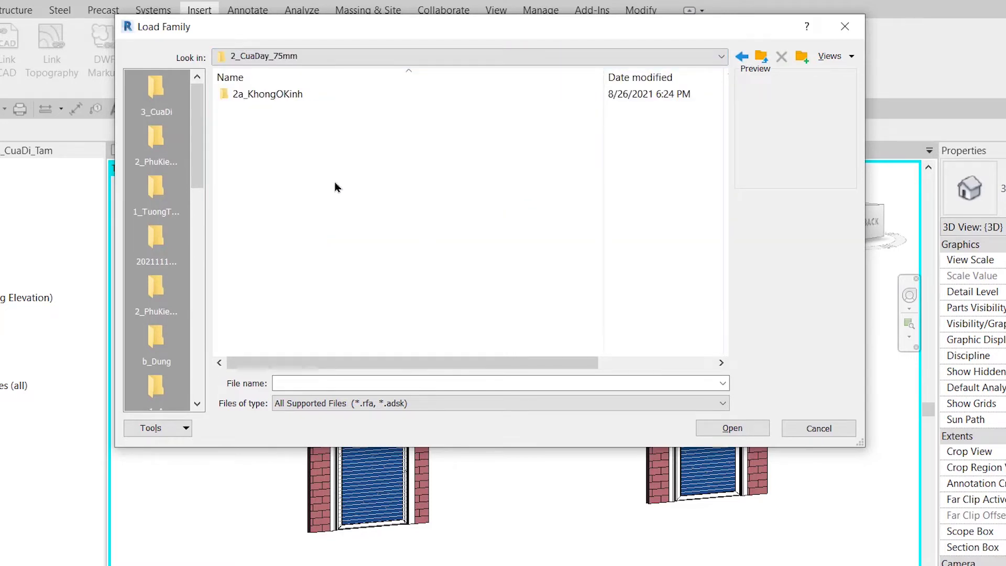
{"action": "double_click", "coordinate": [287, 95]}
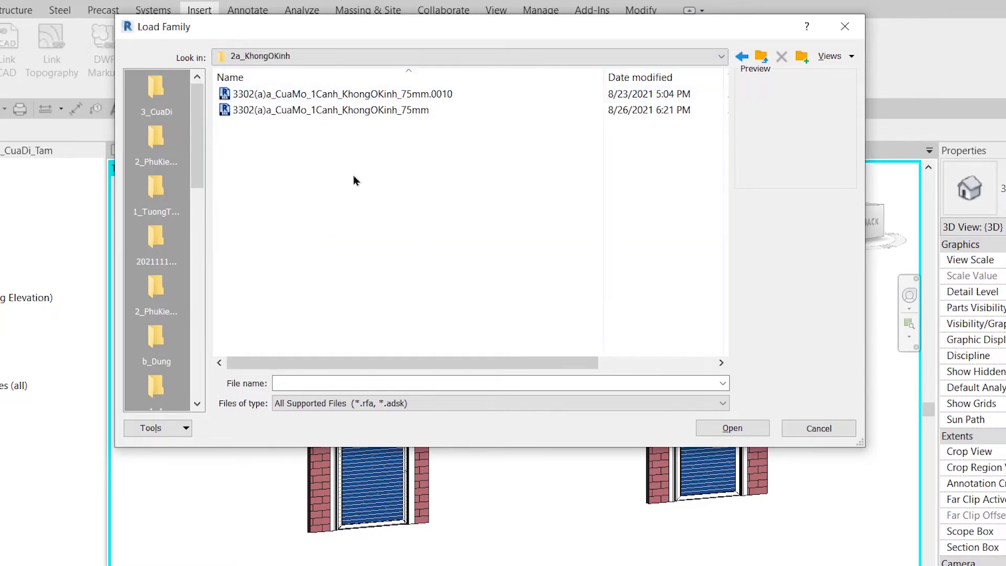
{"action": "left_click", "coordinate": [337, 111]}
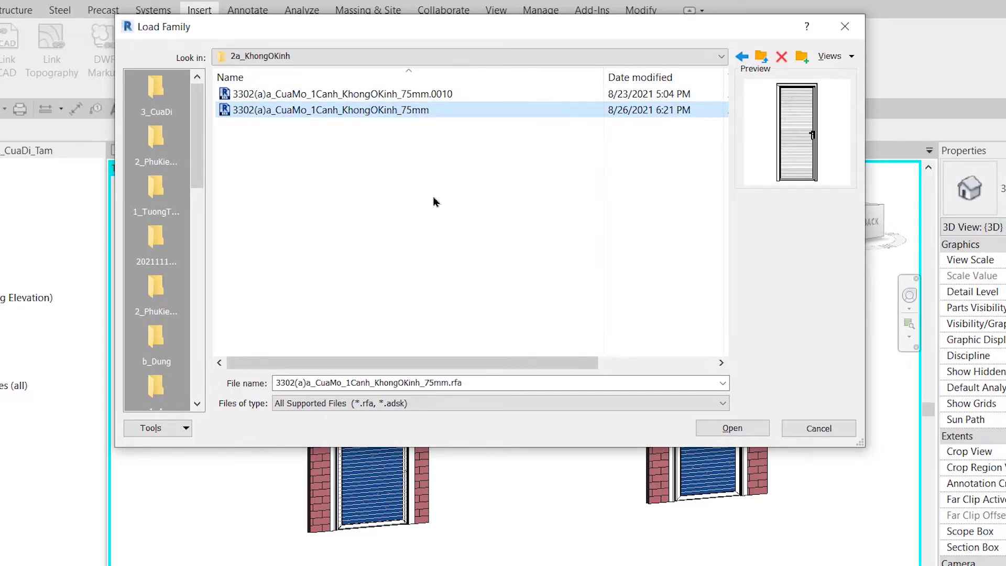
{"action": "left_click", "coordinate": [734, 430]}
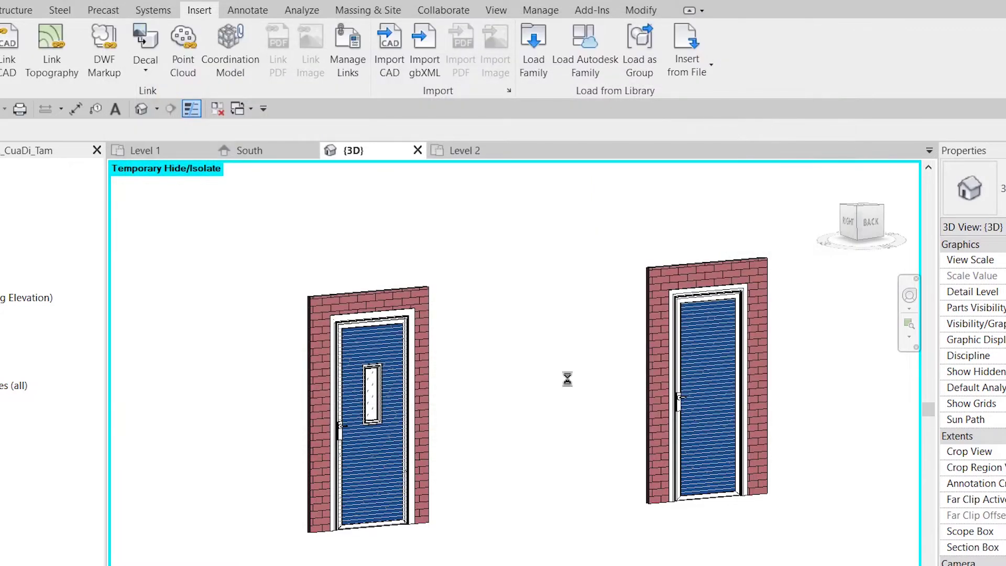
- In the South elevation, change the 75mm sliding door's family to 3302(a)a_CuaMo_1Canh_KhongOKinh_75mm
{"action": "left_click", "coordinate": [274, 152]}
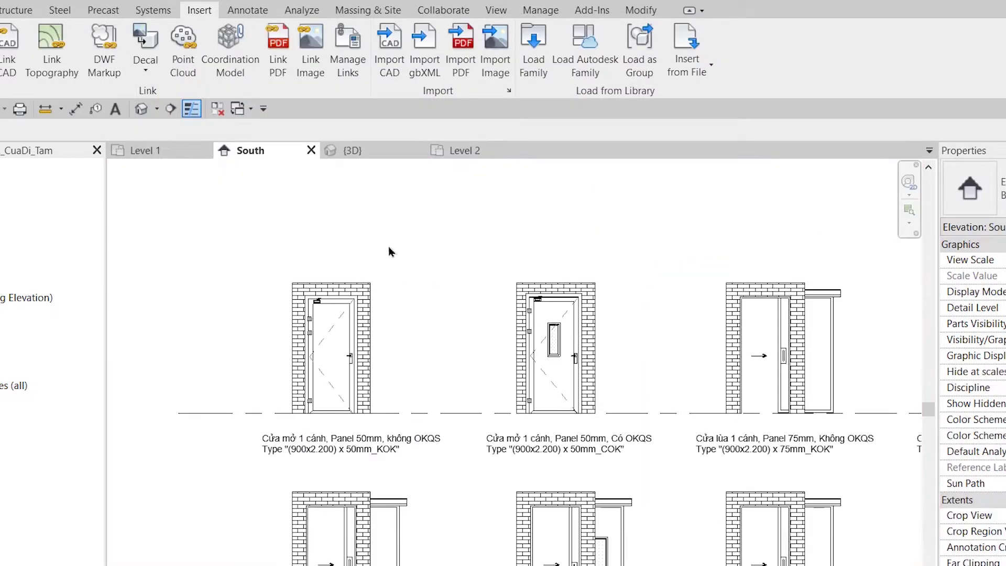
{"action": "left_click", "coordinate": [640, 309]}
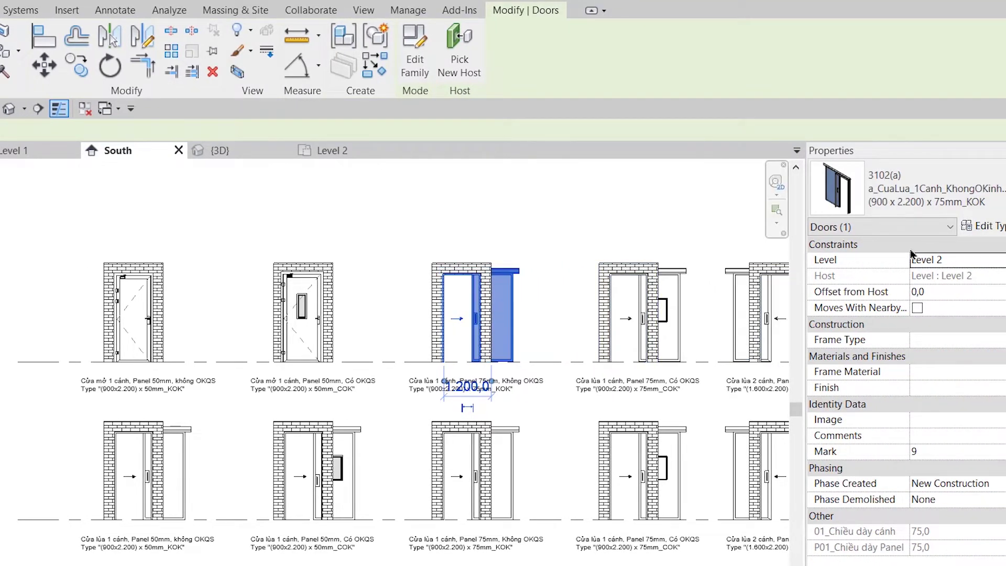
{"action": "left_click", "coordinate": [977, 226]}
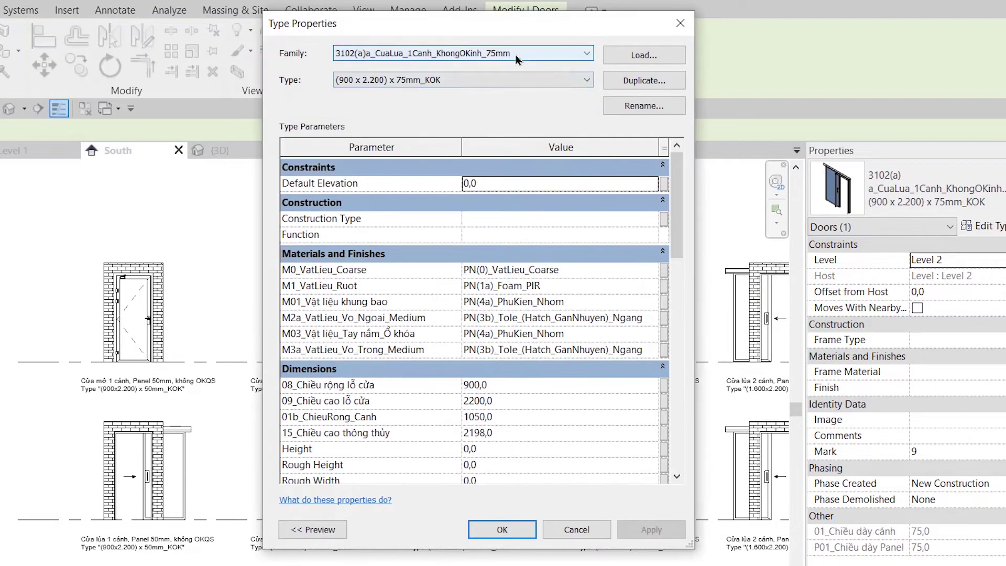
{"action": "left_click", "coordinate": [516, 55]}
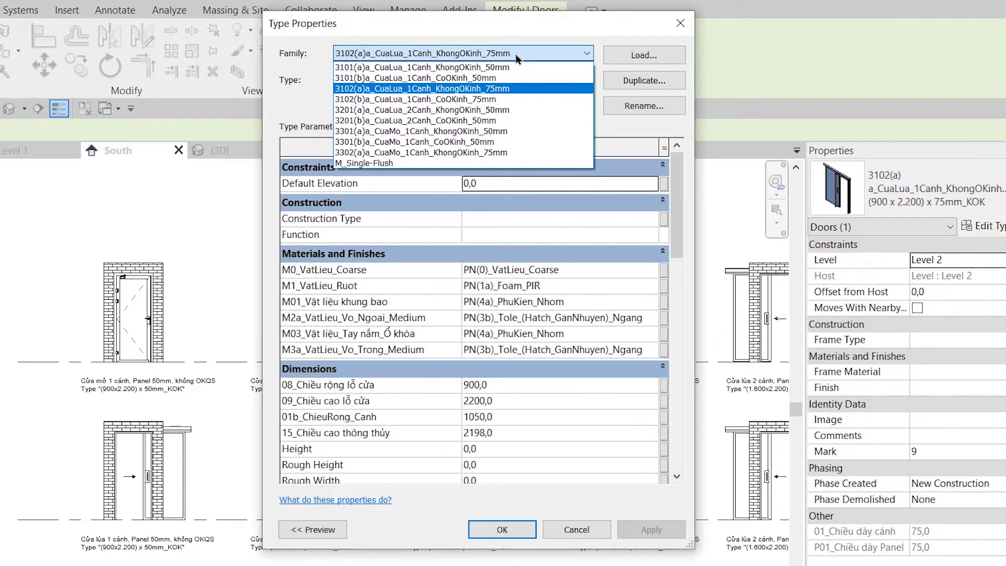
{"action": "left_click", "coordinate": [520, 153]}
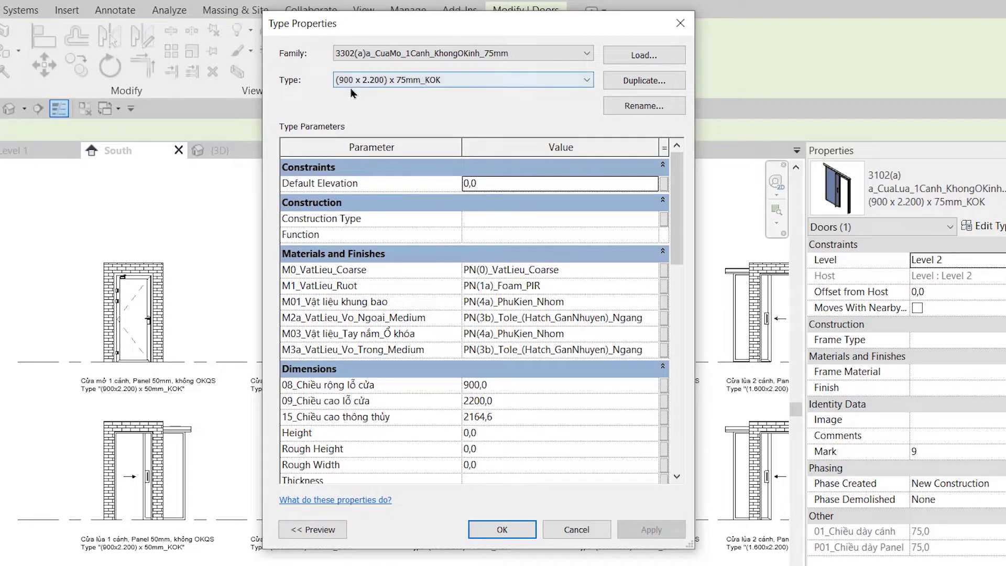
{"action": "left_click", "coordinate": [502, 529]}
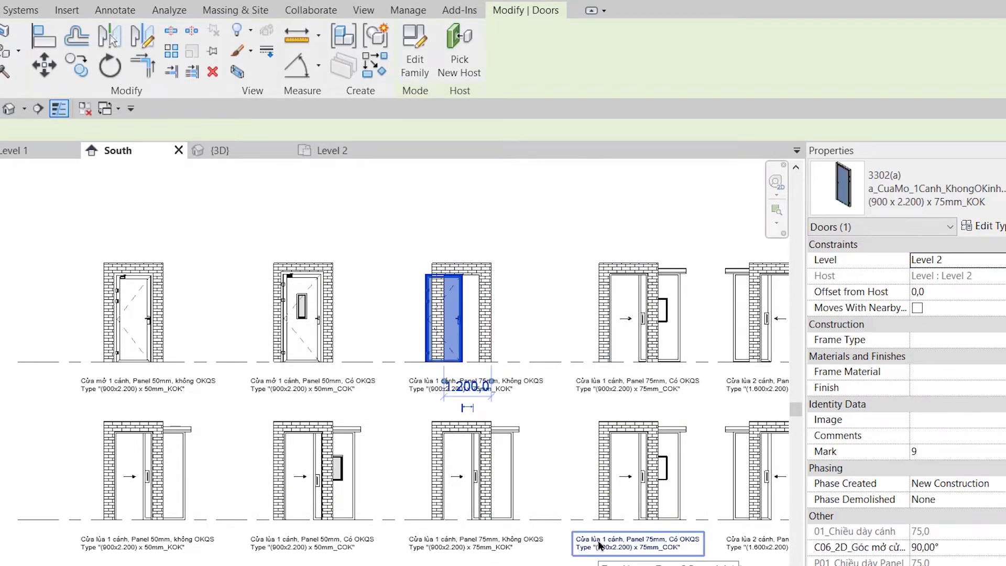
- Pan and zoom the Level 2 plan to bring the swapped 75mm door into view
{"action": "left_click", "coordinate": [348, 151]}
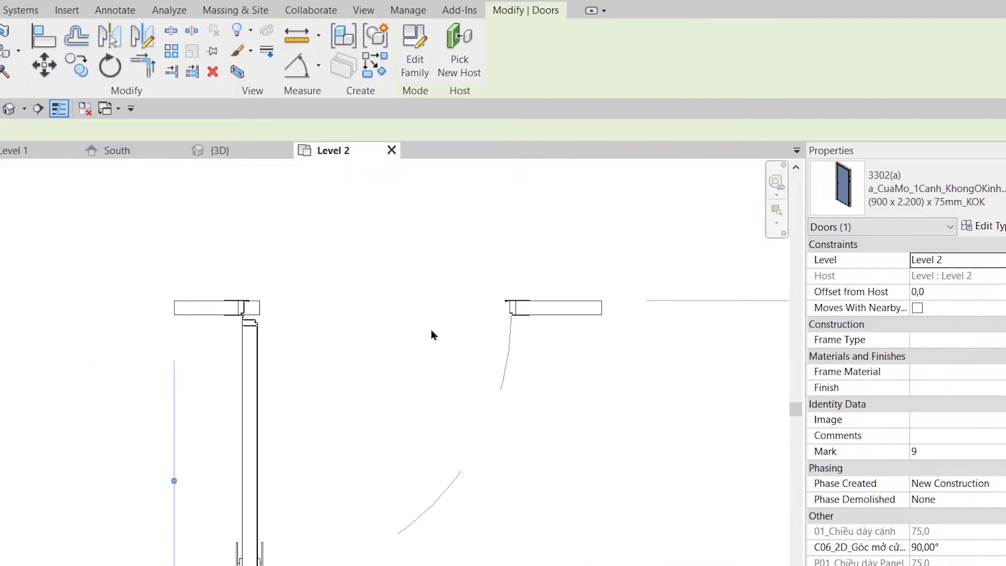
{"action": "scroll", "coordinate": [620, 404], "scroll_direction": "down", "scroll_amount": 3}
{"action": "mouse_move", "coordinate": [679, 404]}
{"action": "middle_mouse_down"}
{"action": "mouse_move", "coordinate": [460, 386]}
{"action": "mouse_move", "coordinate": [424, 362]}
{"action": "middle_mouse_up"}
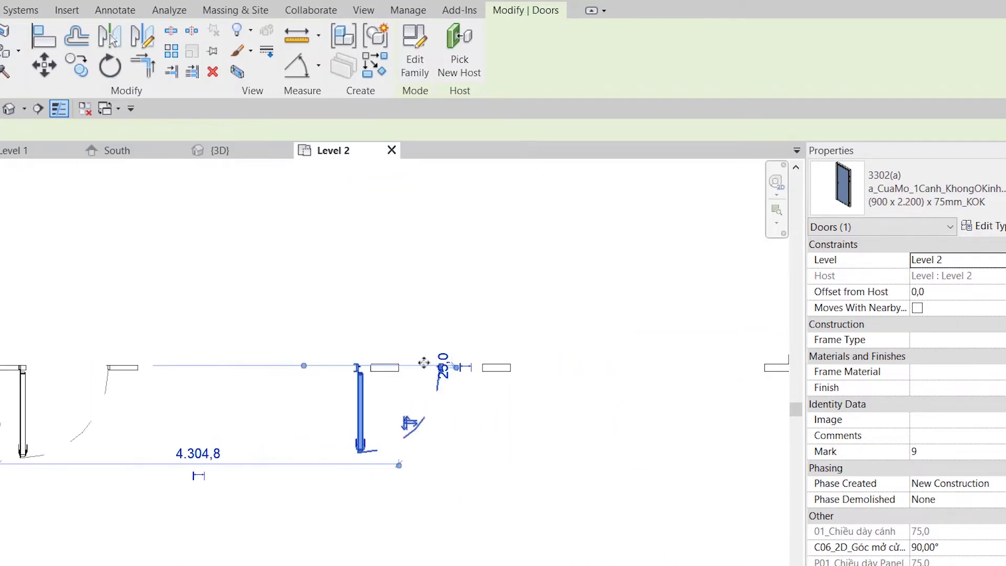
{"action": "scroll", "coordinate": [414, 387], "scroll_direction": "up", "scroll_amount": 3}
{"action": "scroll", "coordinate": [503, 445], "scroll_direction": "up", "scroll_amount": 3}
{"action": "scroll", "coordinate": [461, 460], "scroll_direction": "up", "scroll_amount": 3}
{"action": "left_click", "coordinate": [456, 459]}
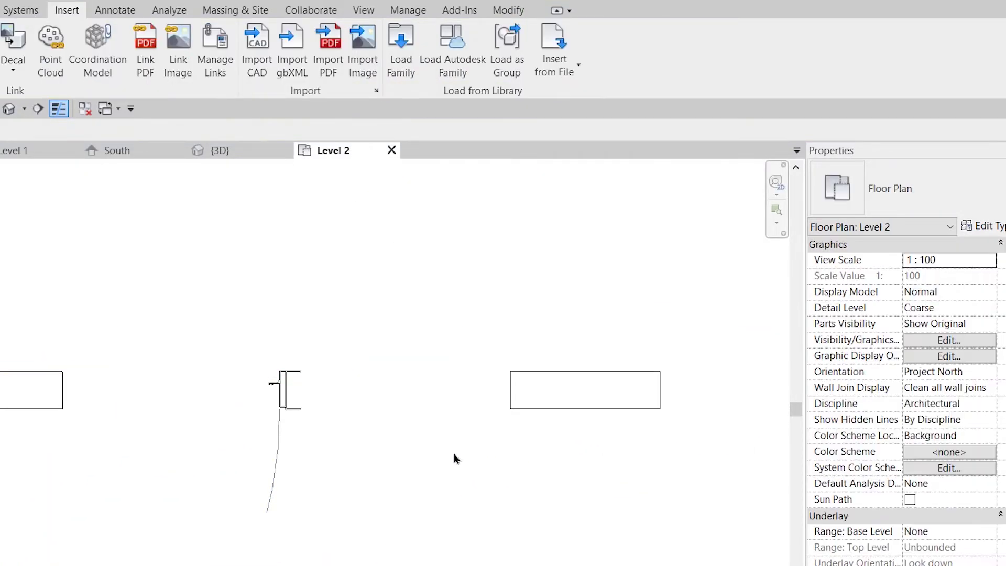
- Check the door's placement against its wall, then return to the South elevation
{"action": "scroll", "coordinate": [301, 407], "scroll_direction": "up", "scroll_amount": 1}
{"action": "scroll", "coordinate": [285, 402], "scroll_direction": "up", "scroll_amount": 2}
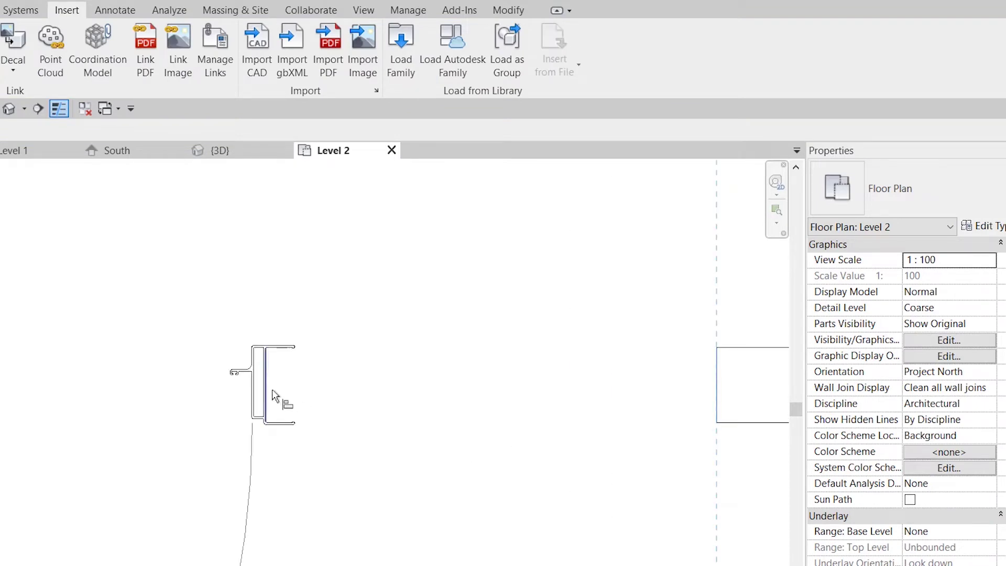
{"action": "middle_click_drag", "start_coordinate": [273, 395], "coordinate": [422, 444]}
{"action": "left_click", "coordinate": [760, 425]}
{"action": "middle_click_drag", "start_coordinate": [634, 486], "coordinate": [461, 421]}
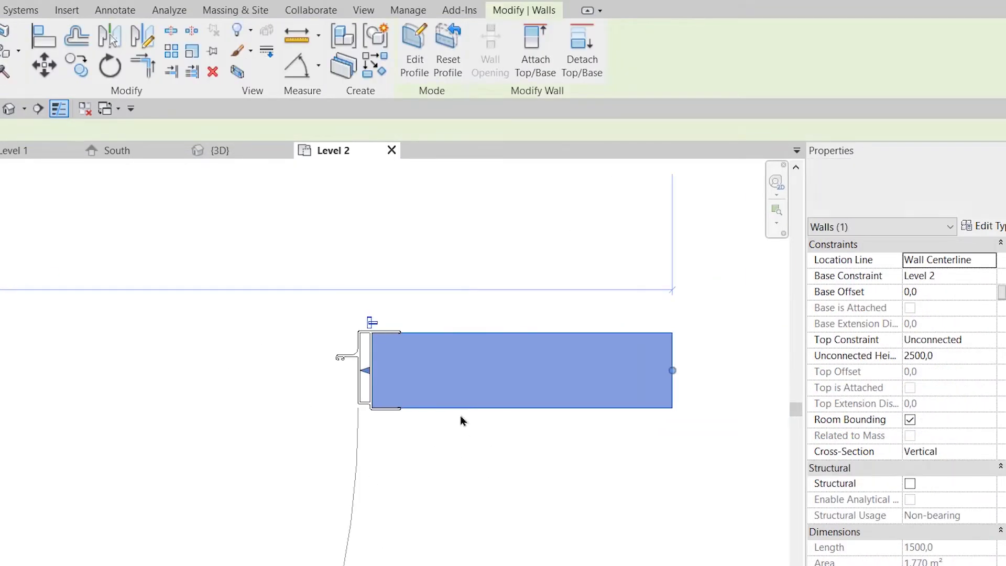
{"action": "left_click", "coordinate": [360, 408]}
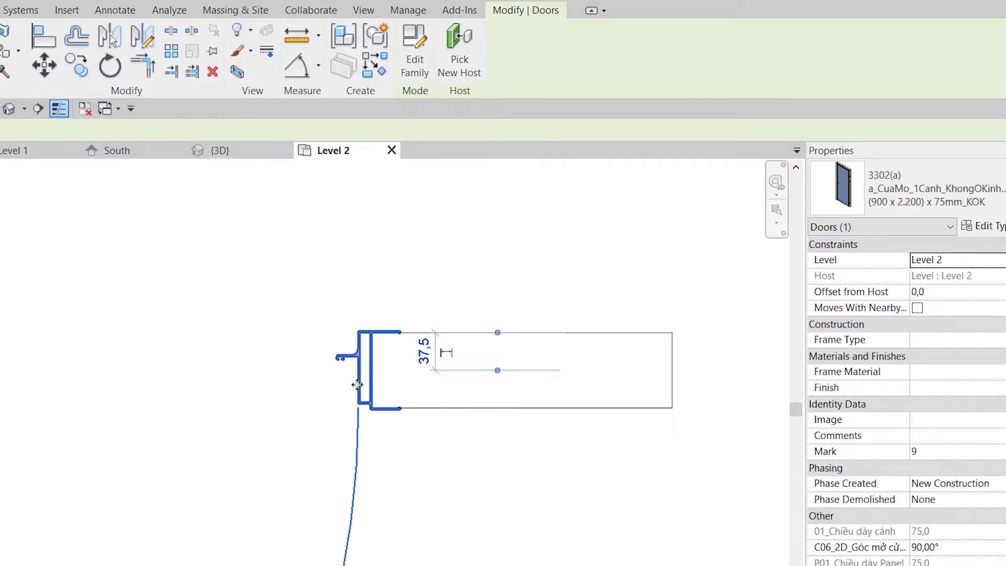
{"action": "mouse_move", "coordinate": [117, 150]}
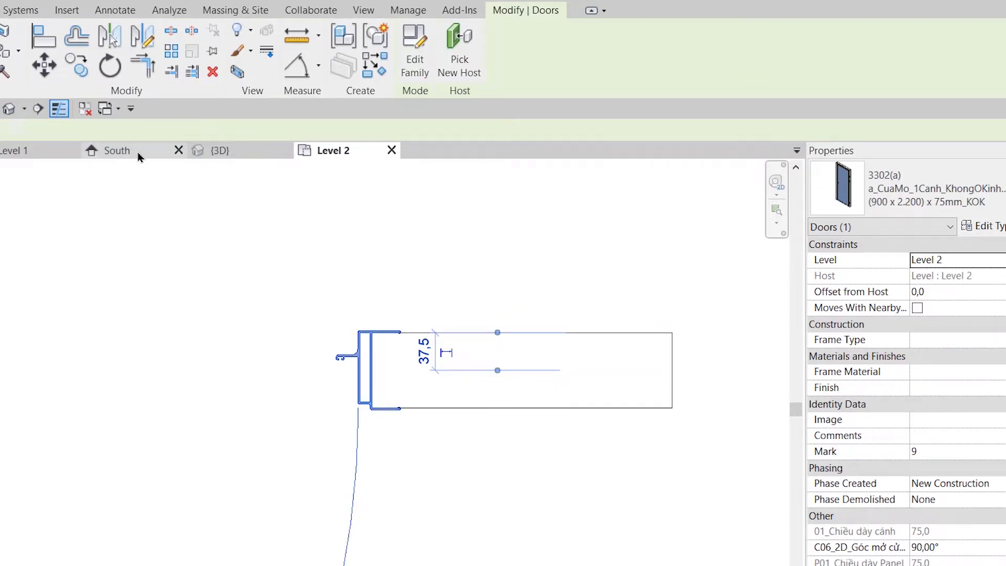
{"action": "left_click", "coordinate": [138, 152]}
- Replace 'lùa' with 'mở' in the 75mm door's label, giving 'Cửa mở 1 cánh, Panel 75mm, Không OKQS'
{"action": "scroll", "coordinate": [334, 341], "scroll_direction": "up", "scroll_amount": 3}
{"action": "double_click", "coordinate": [467, 486]}
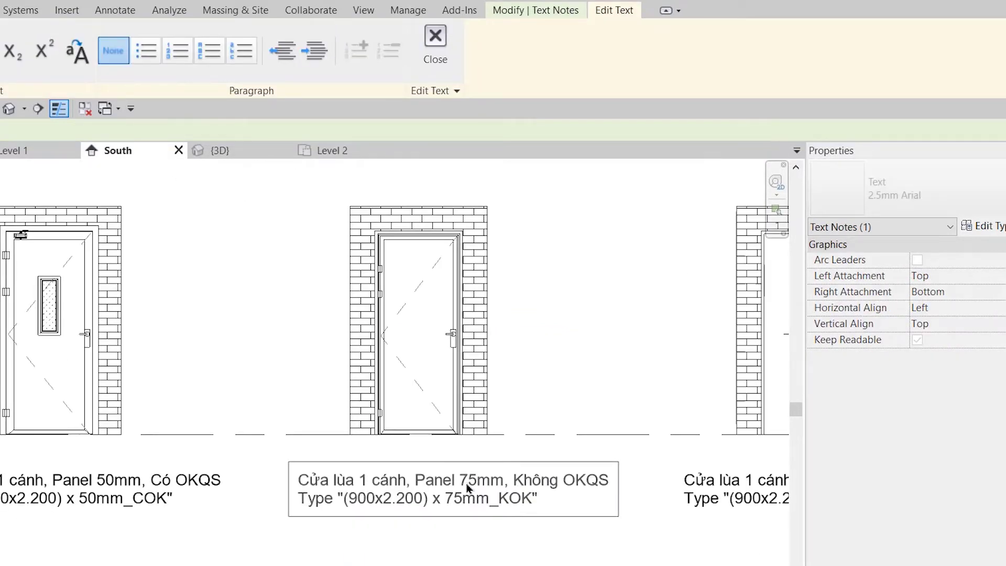
{"action": "left_click_drag", "start_coordinate": [347, 481], "coordinate": [338, 483]}
{"action": "double_click", "coordinate": [338, 483]}
{"action": "type", "text": "mở"}
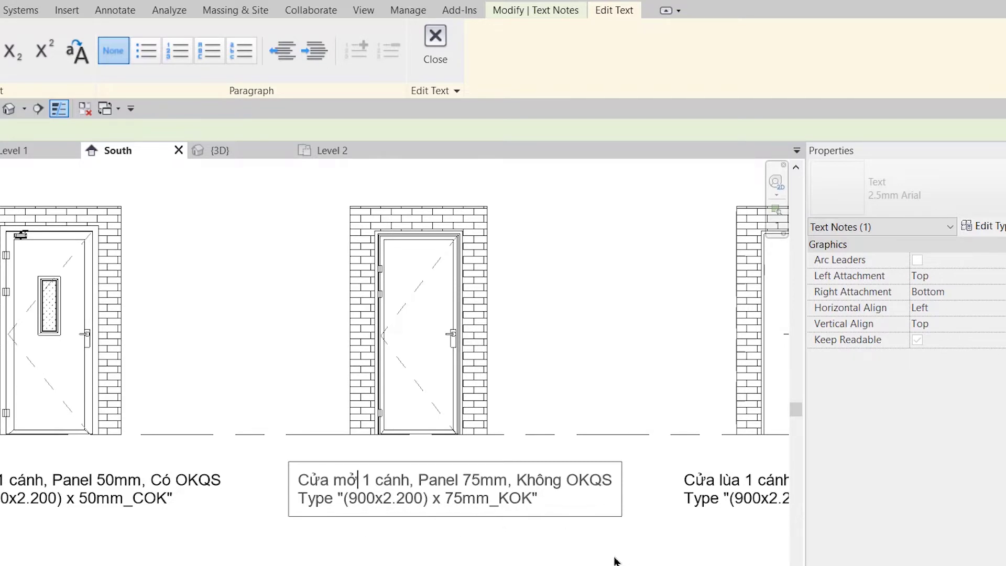
{"action": "left_click", "coordinate": [615, 561]}
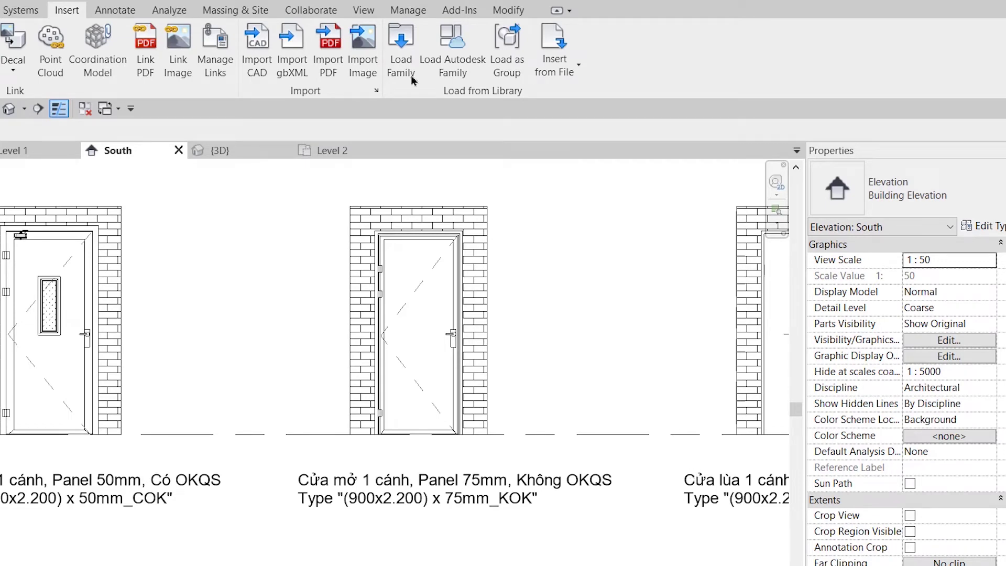
- Load 3401(a)a_CuaMo_2Canh_KhongOKinh_50mm.rfa from 4_CuaMo_2C > 1_CuaDay_50mm > 1a_KhongOKinh
{"action": "left_click", "coordinate": [401, 49]}
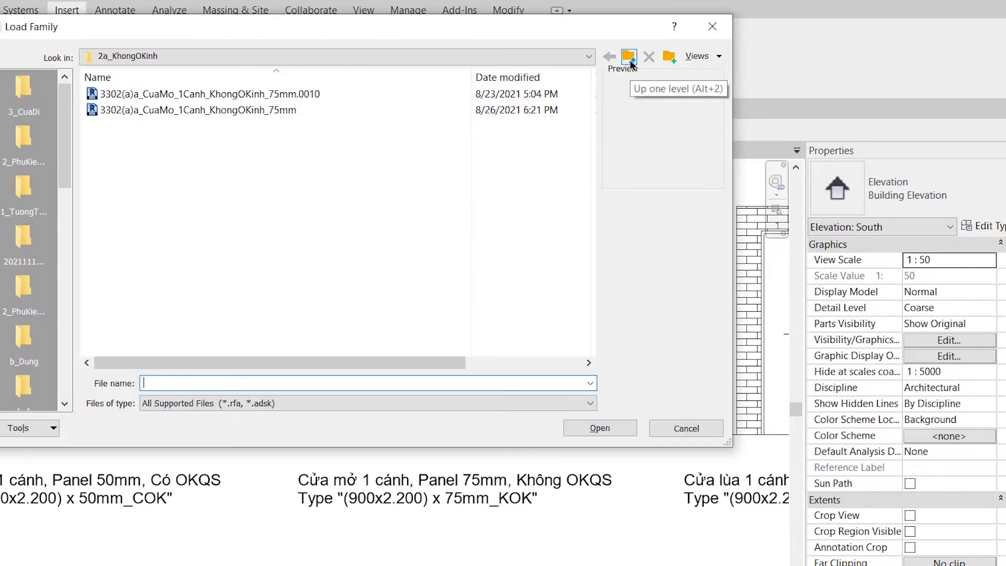
{"action": "left_click", "coordinate": [630, 63]}
{"action": "left_click", "coordinate": [631, 63]}
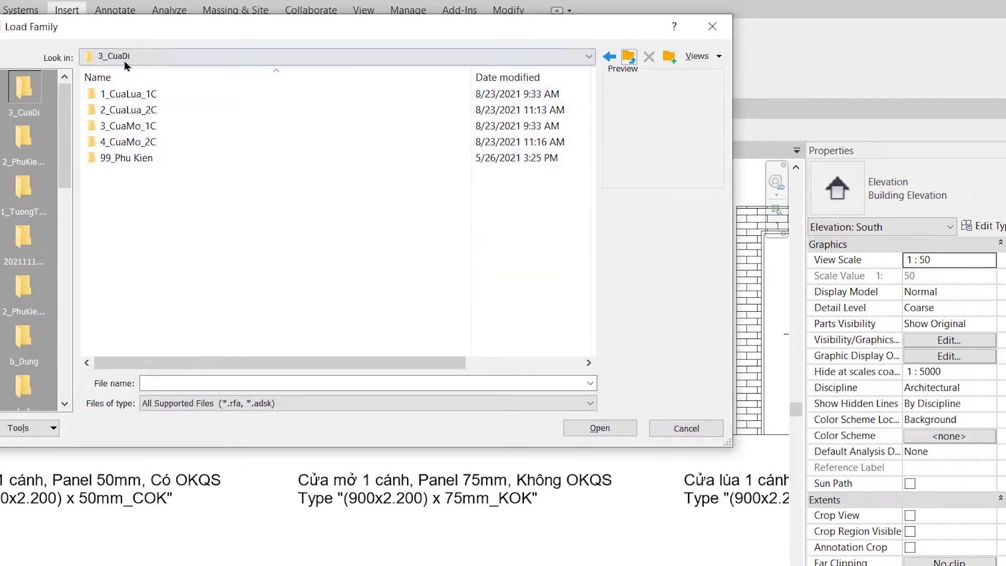
{"action": "left_click", "coordinate": [165, 142]}
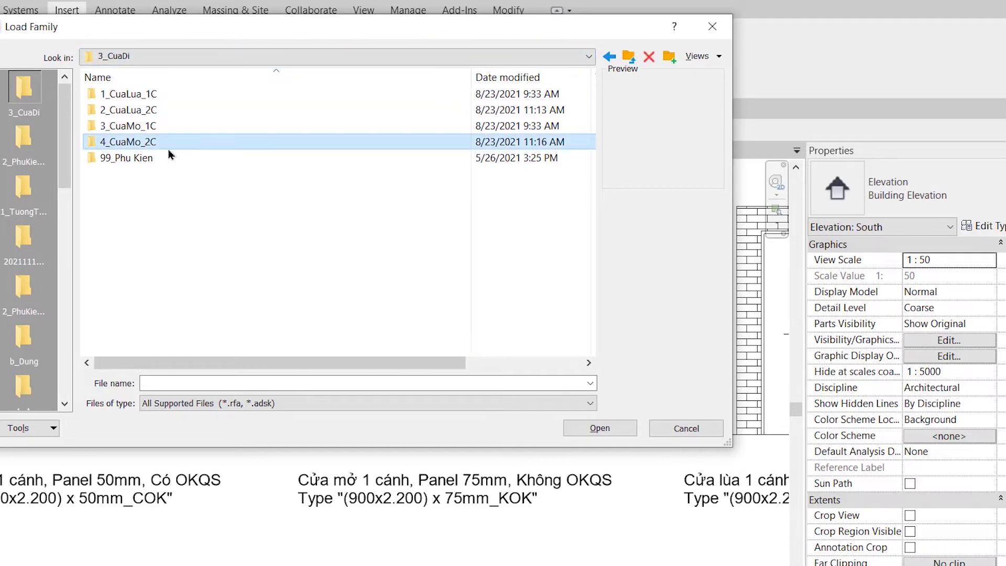
{"action": "double_click", "coordinate": [181, 150]}
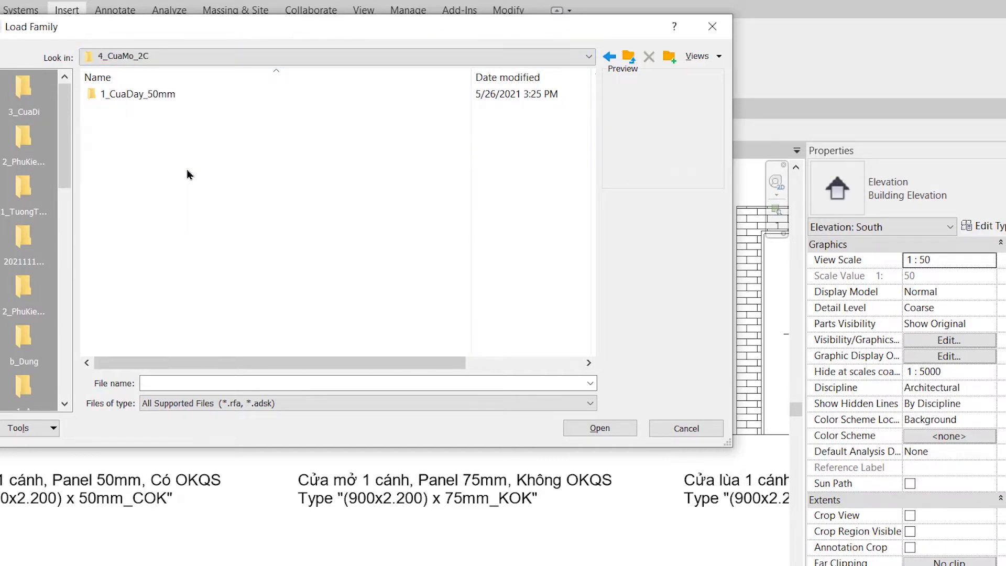
{"action": "double_click", "coordinate": [188, 99]}
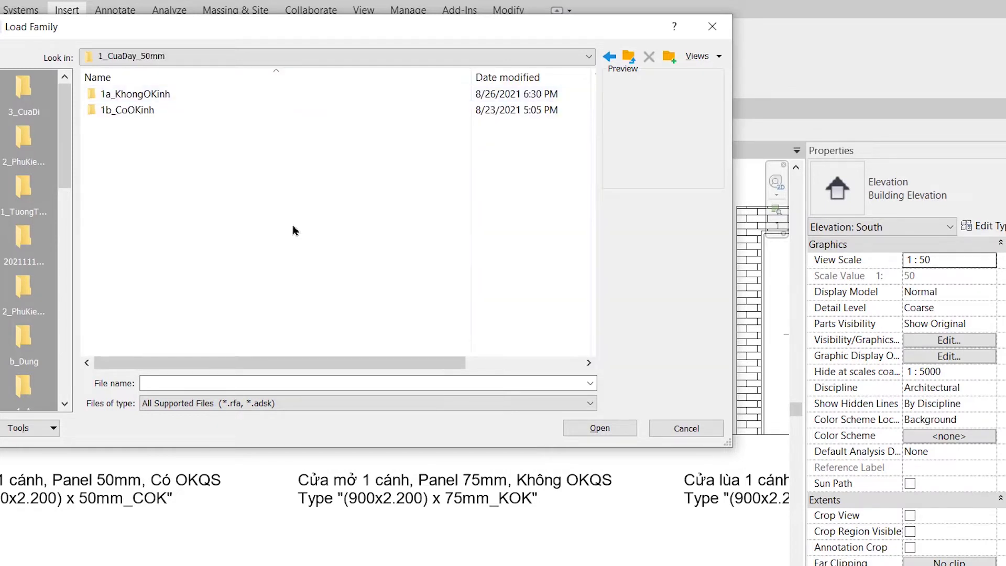
{"action": "double_click", "coordinate": [158, 94]}
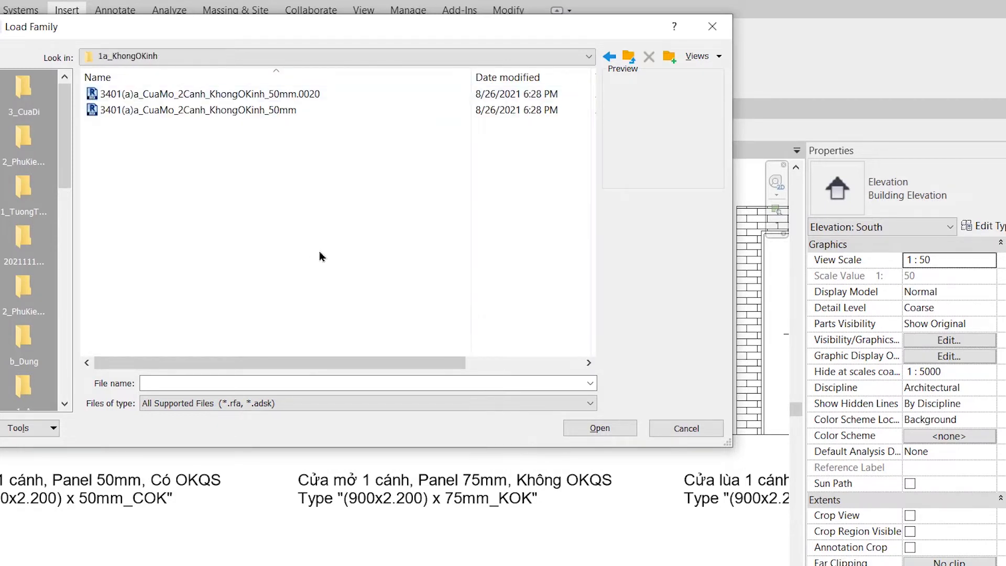
{"action": "left_click", "coordinate": [273, 111]}
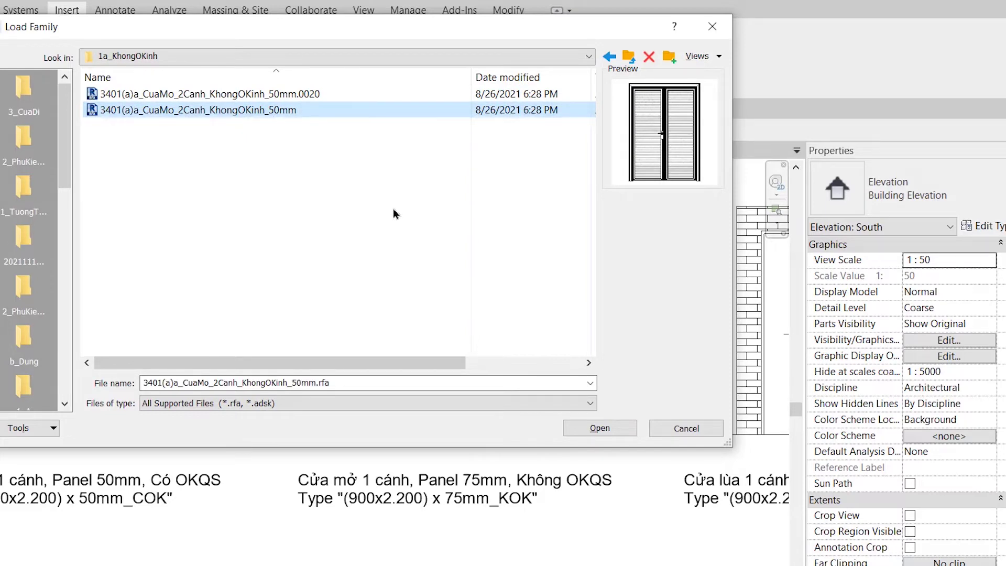
{"action": "left_click", "coordinate": [601, 429]}
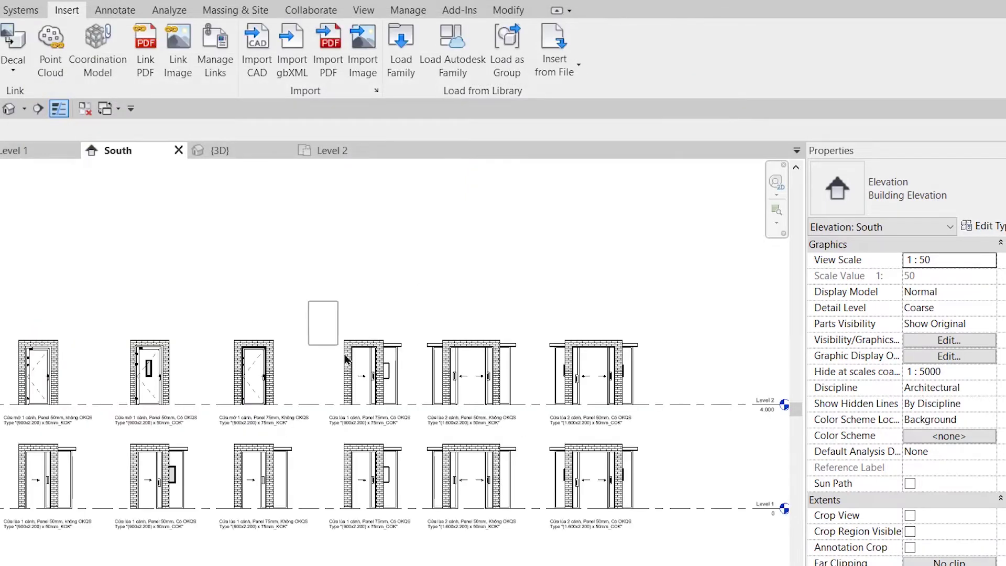
- Delete the fourth upper door and its label; switch the next sliding door to 3401(a)a_CuaMo_2Canh_KhongOKinh_50mm
{"action": "left_click_drag", "start_coordinate": [345, 360], "coordinate": [426, 443]}
{"action": "key", "text": "Delete"}
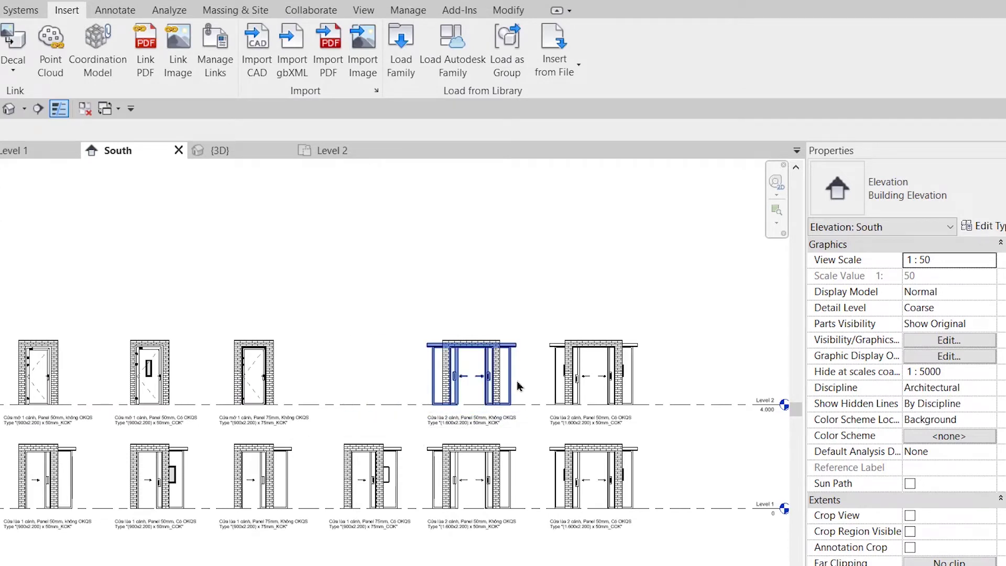
{"action": "left_click", "coordinate": [515, 382]}
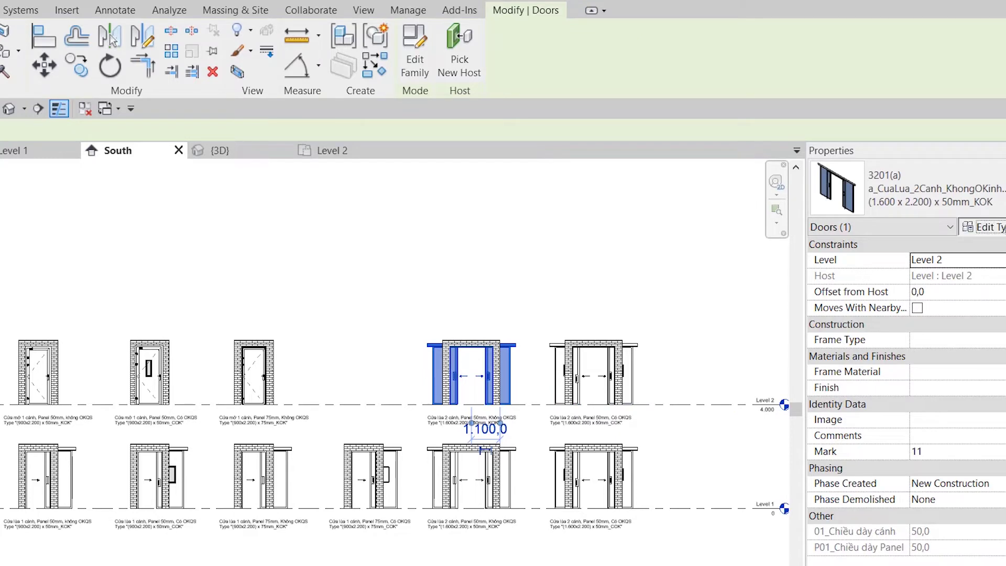
{"action": "left_click", "coordinate": [978, 230]}
{"action": "left_click", "coordinate": [564, 55]}
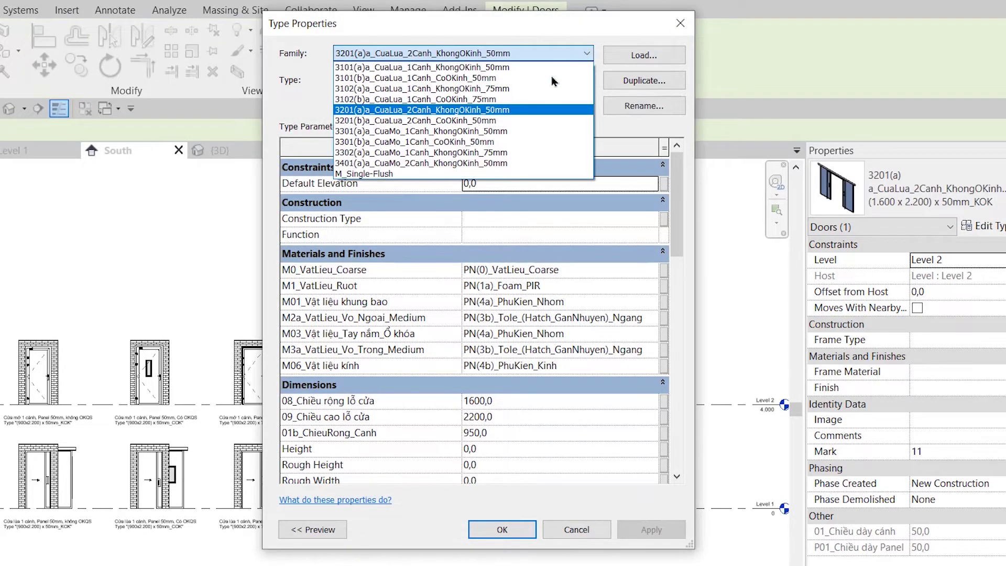
{"action": "left_click", "coordinate": [518, 163]}
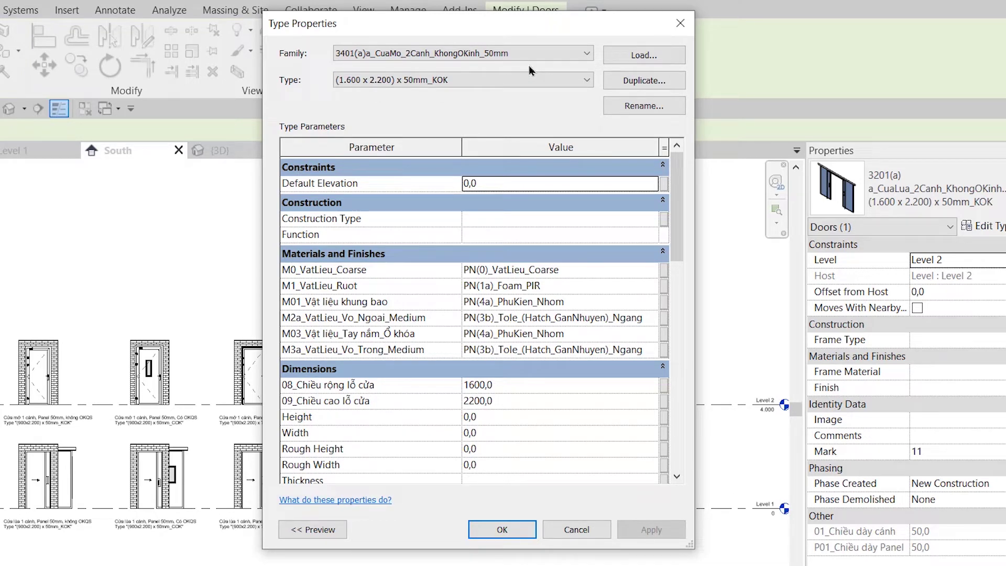
{"action": "left_click", "coordinate": [506, 531]}
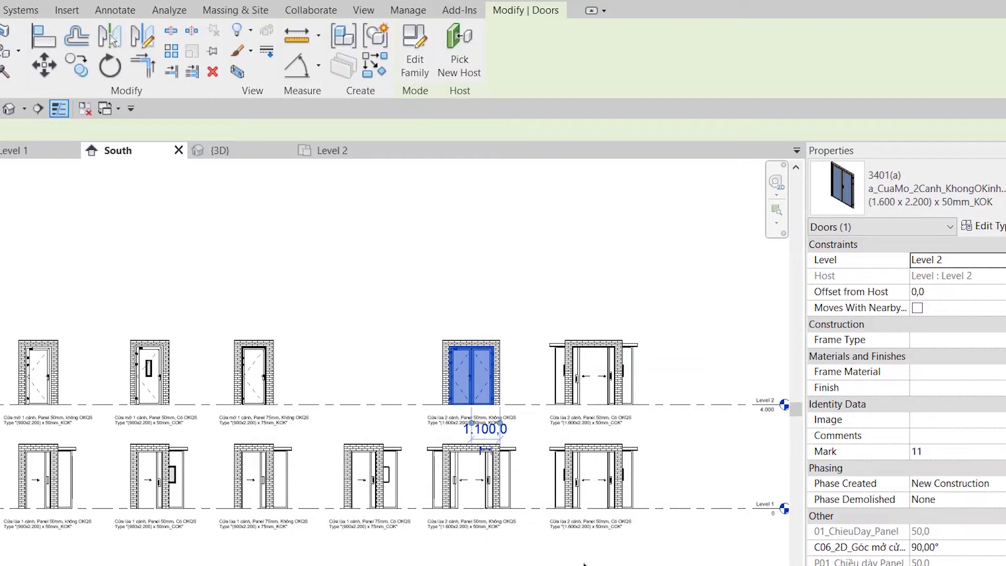
- Inspect the new double door and its wall in the Level 2 plan
{"action": "left_click", "coordinate": [351, 151]}
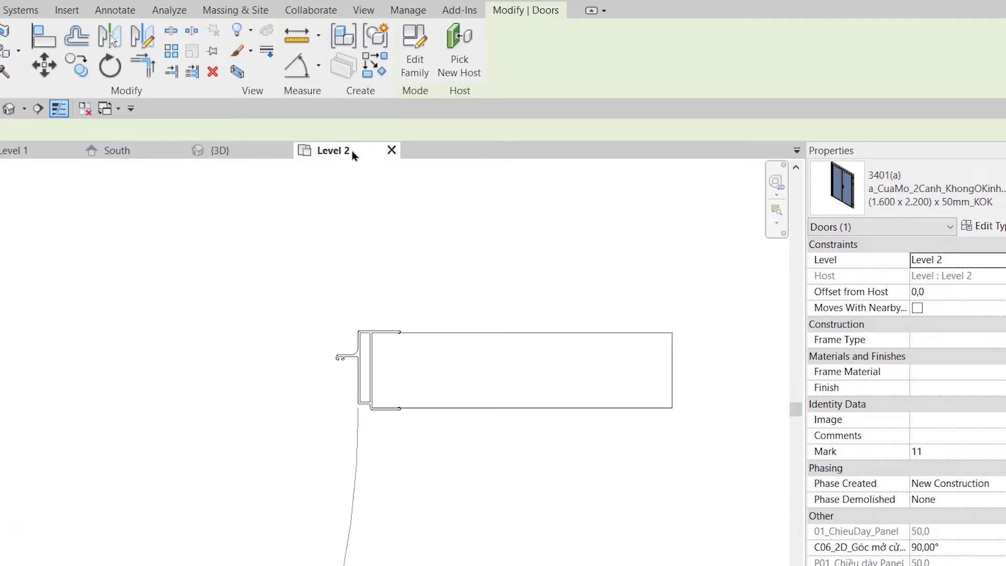
{"action": "scroll", "coordinate": [367, 430], "scroll_direction": "up", "scroll_amount": 2}
{"action": "scroll", "coordinate": [336, 421], "scroll_direction": "up", "scroll_amount": 2}
{"action": "scroll", "coordinate": [323, 381], "scroll_direction": "up", "scroll_amount": 2}
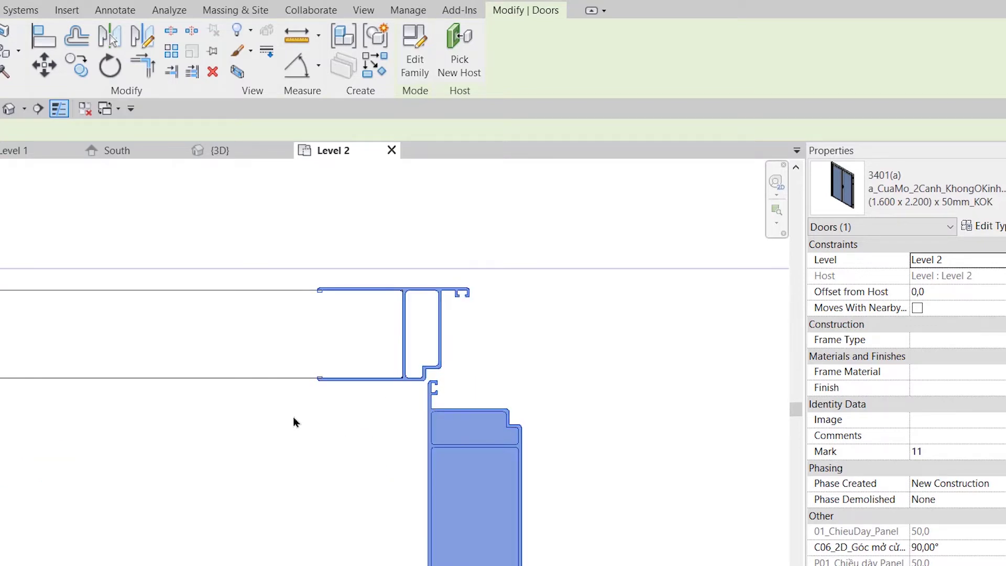
{"action": "left_click", "coordinate": [273, 381]}
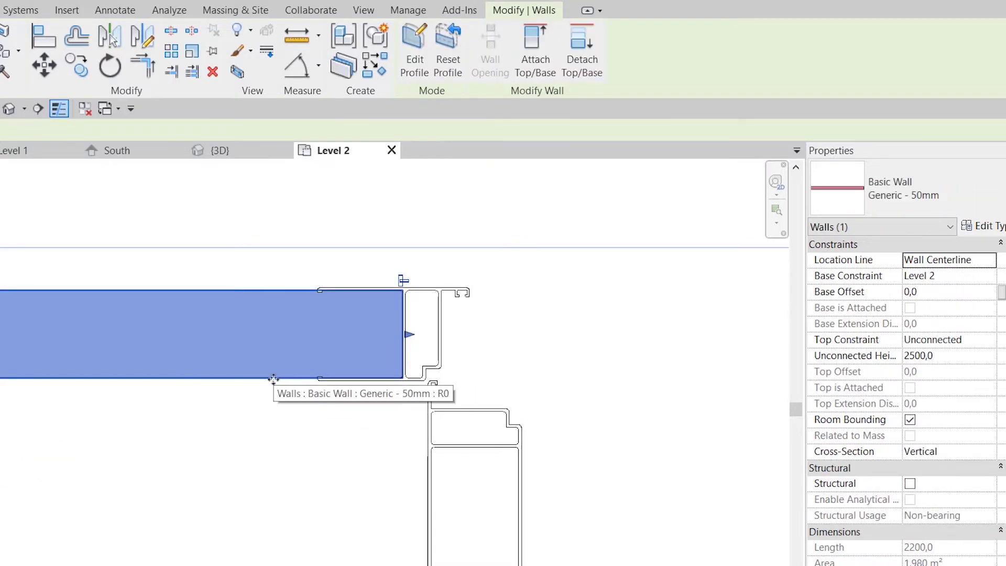
{"action": "key", "text": "Escape"}
- In the South elevation, change the label's 'lùa' to 'mở': 'Cửa mở 2 cánh, Panel 50mm, Không OKQS'
{"action": "left_click", "coordinate": [137, 153]}
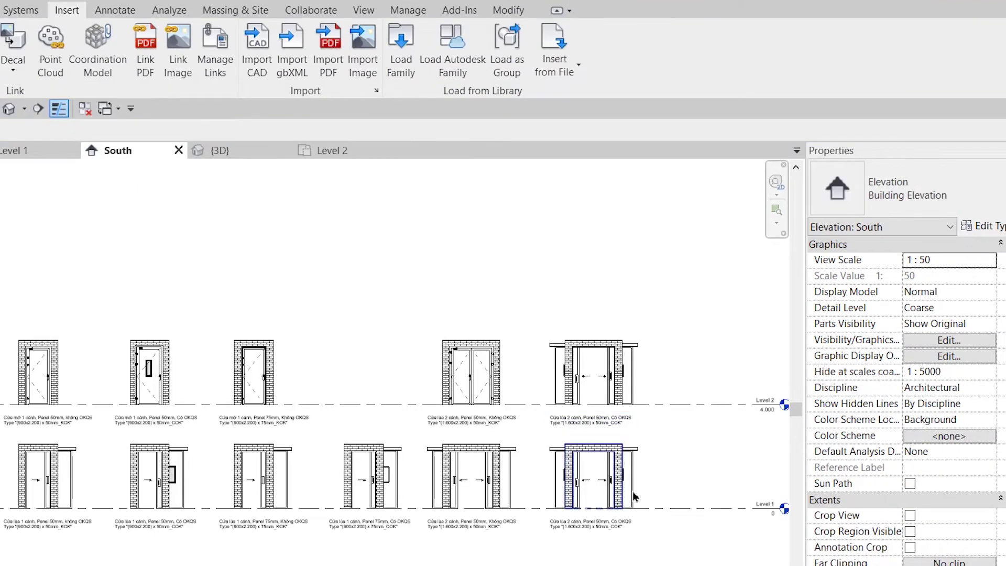
{"action": "scroll", "coordinate": [466, 489], "scroll_direction": "up", "scroll_amount": 4}
{"action": "left_click", "coordinate": [466, 490]}
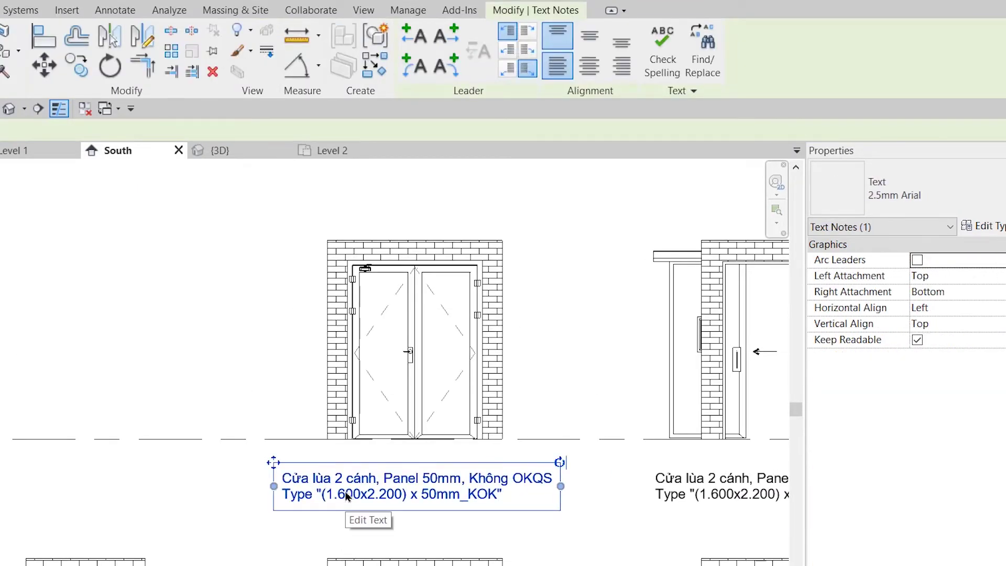
{"action": "double_click", "coordinate": [316, 479]}
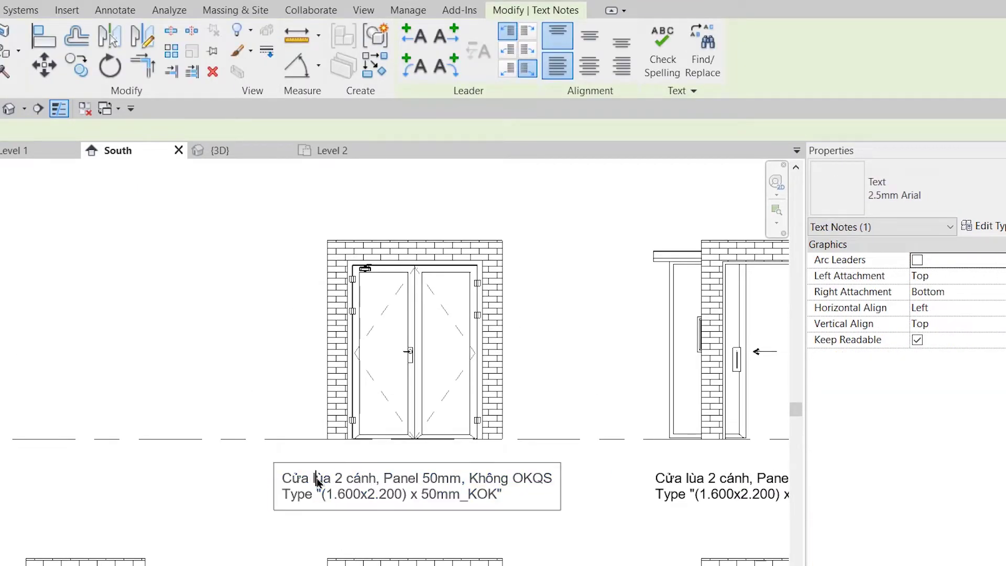
{"action": "type", "text": "mở"}
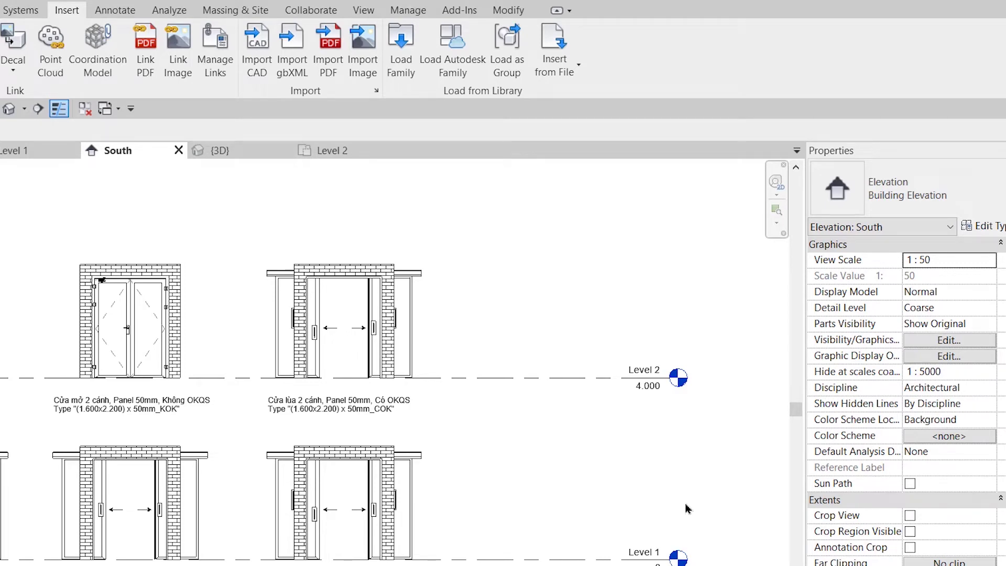
- Load 3401(b)a_CuaMo_2Canh_CoOKinh_50mm.rfa from the 1b_CoOKinh folder
{"action": "left_click", "coordinate": [403, 76]}
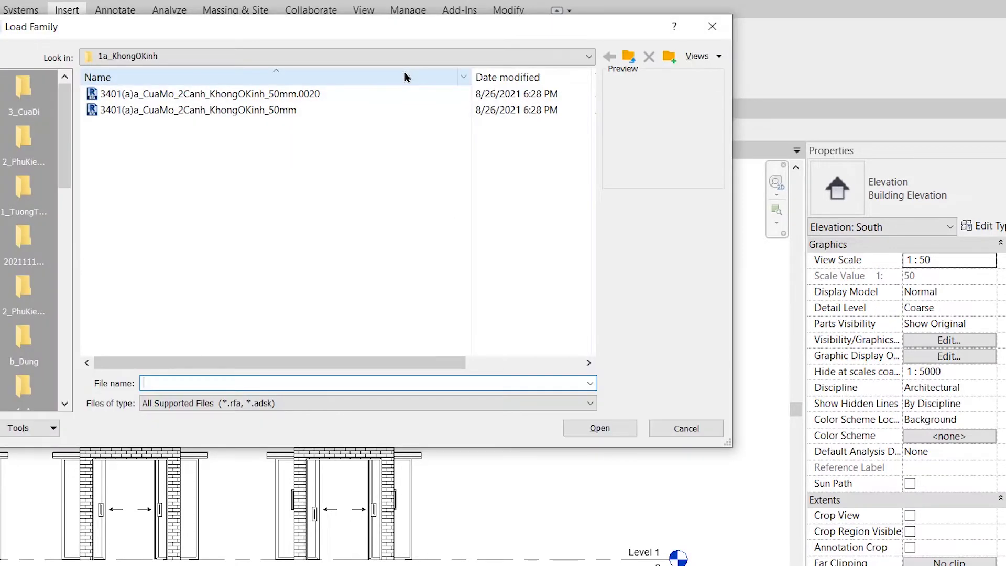
{"action": "left_click", "coordinate": [629, 58]}
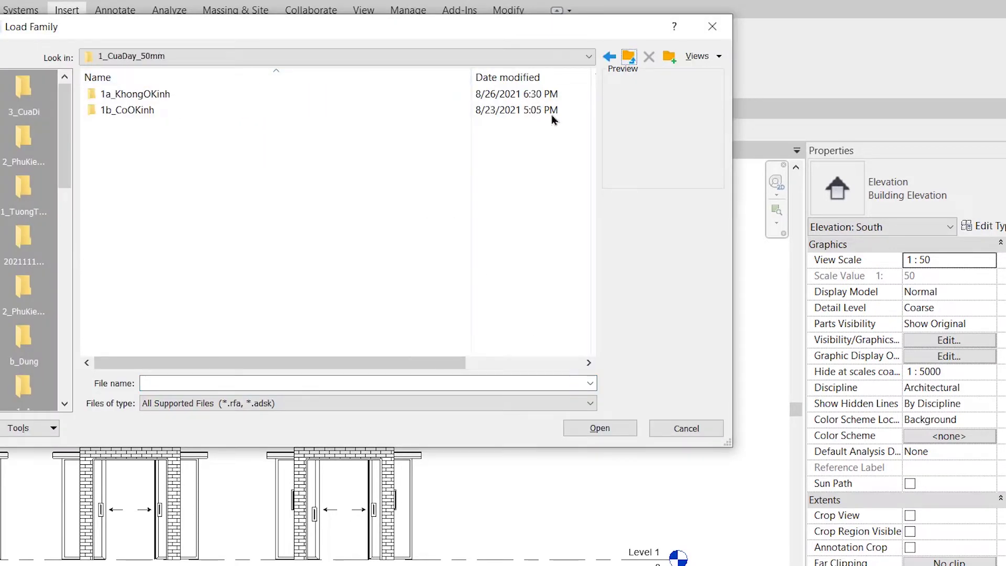
{"action": "left_click", "coordinate": [158, 116]}
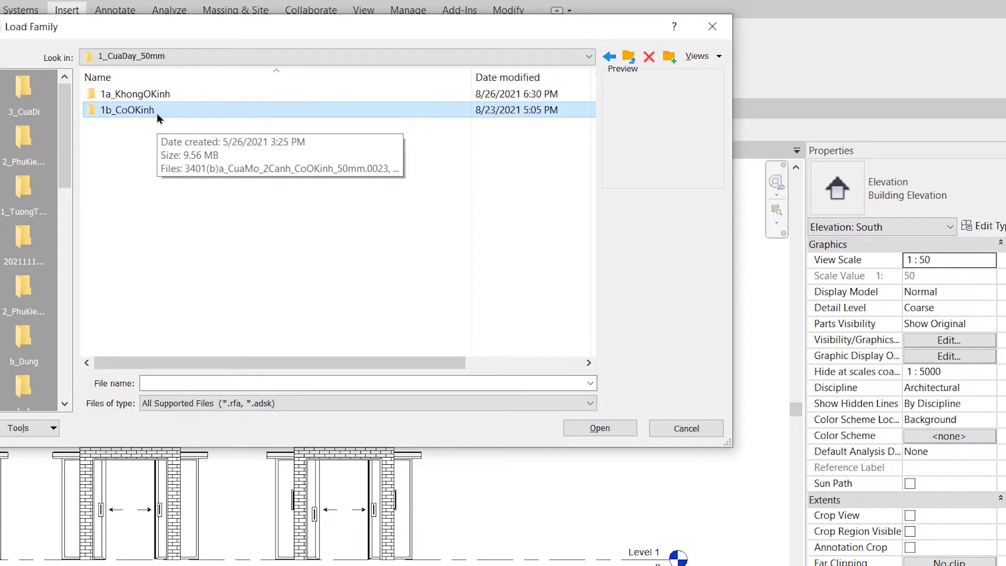
{"action": "double_click", "coordinate": [158, 111]}
{"action": "left_click", "coordinate": [231, 111]}
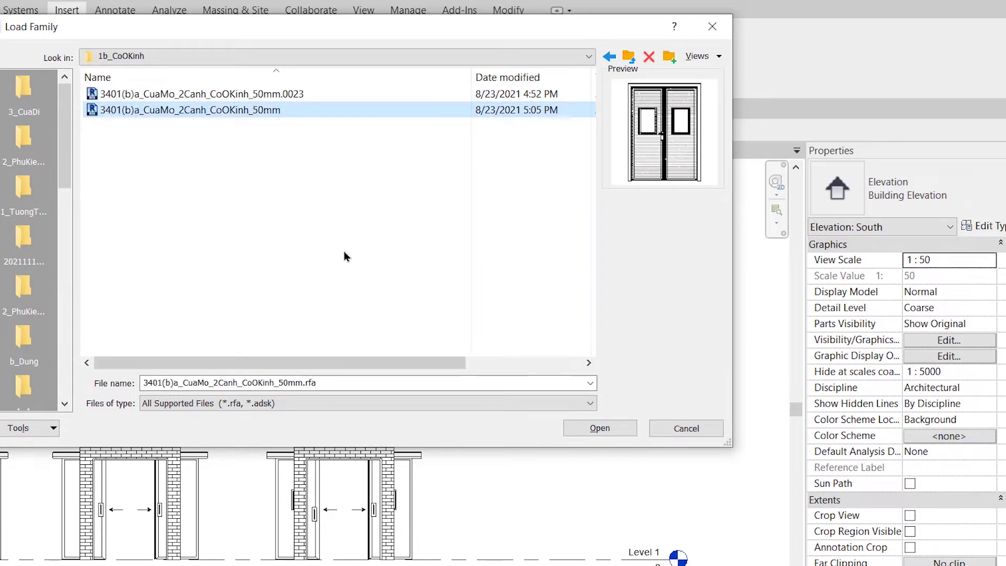
{"action": "left_click", "coordinate": [599, 429]}
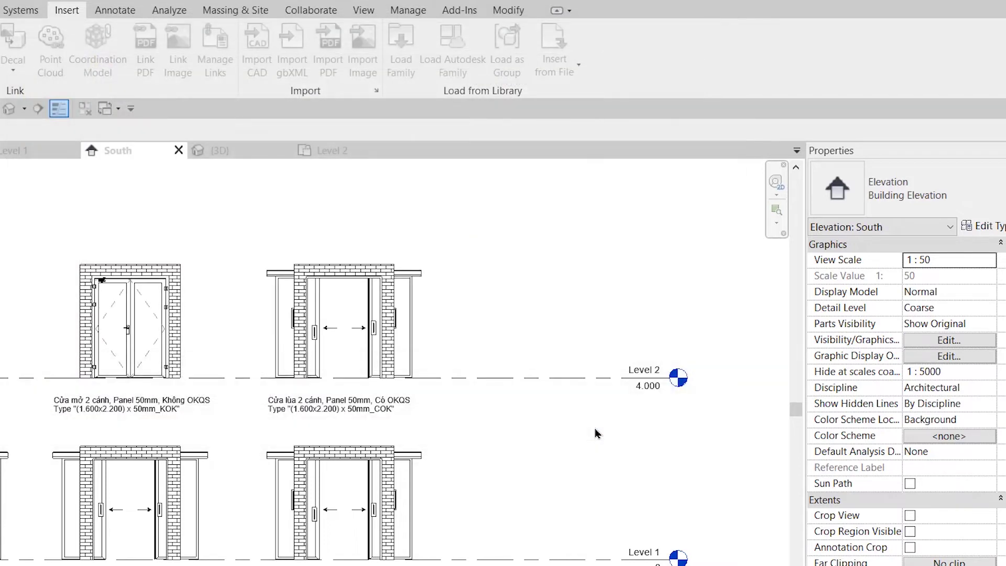
- Switch the Có OKQS sliding door to 3401(b)a_CuaMo_2Canh_CoOKinh_50mm and show the Level 2 plan
{"action": "left_click", "coordinate": [424, 322]}
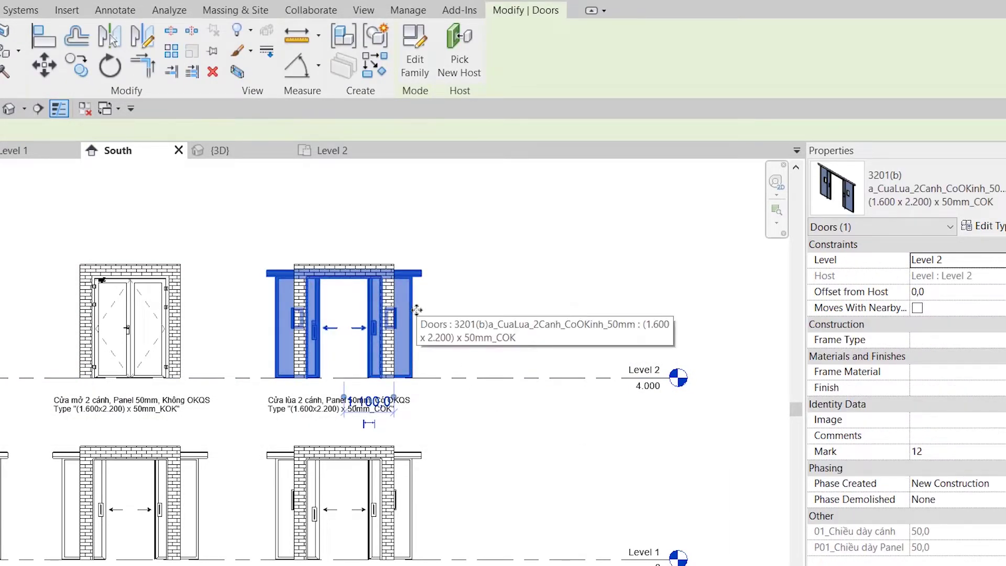
{"action": "left_click", "coordinate": [981, 225]}
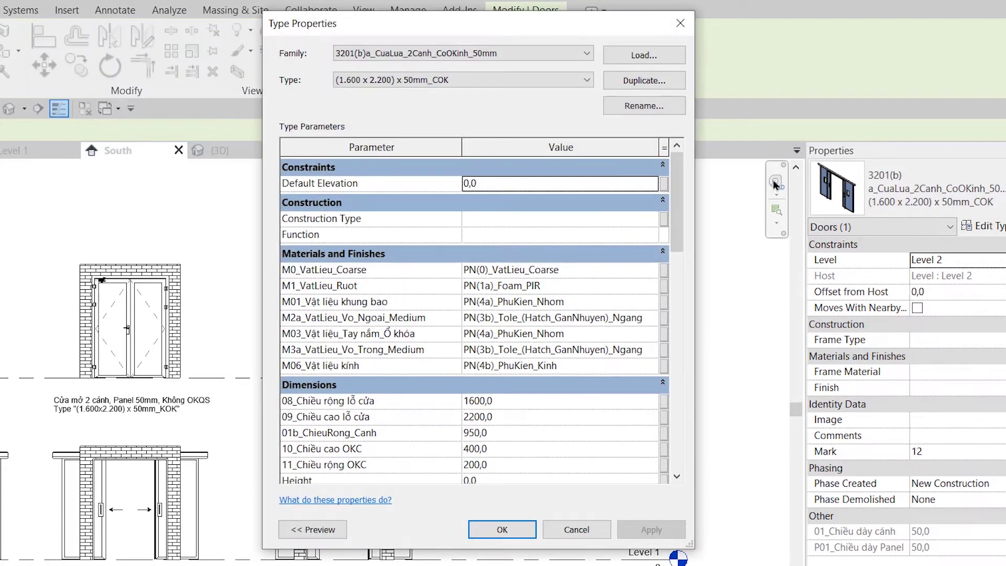
{"action": "left_click", "coordinate": [561, 55]}
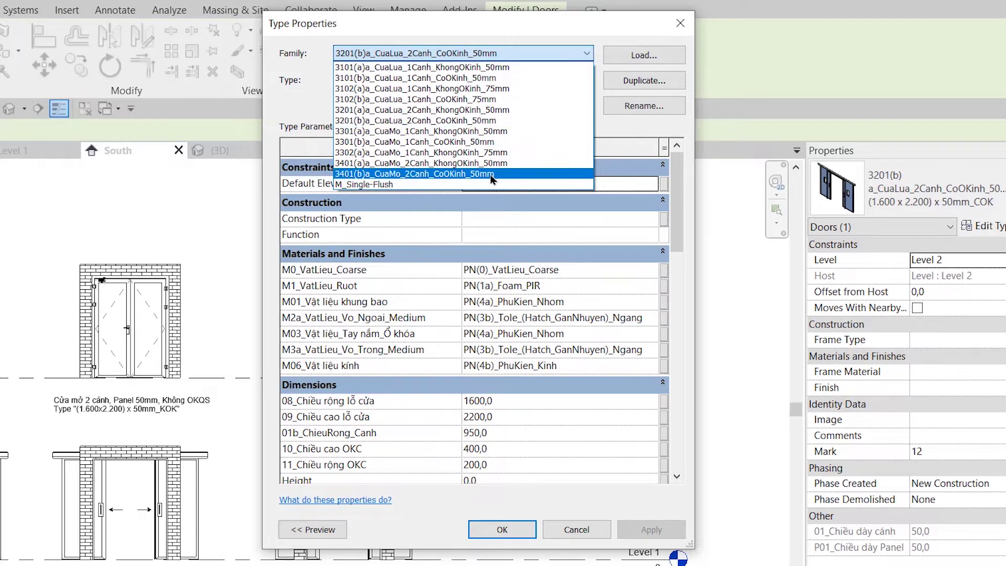
{"action": "left_click", "coordinate": [419, 173]}
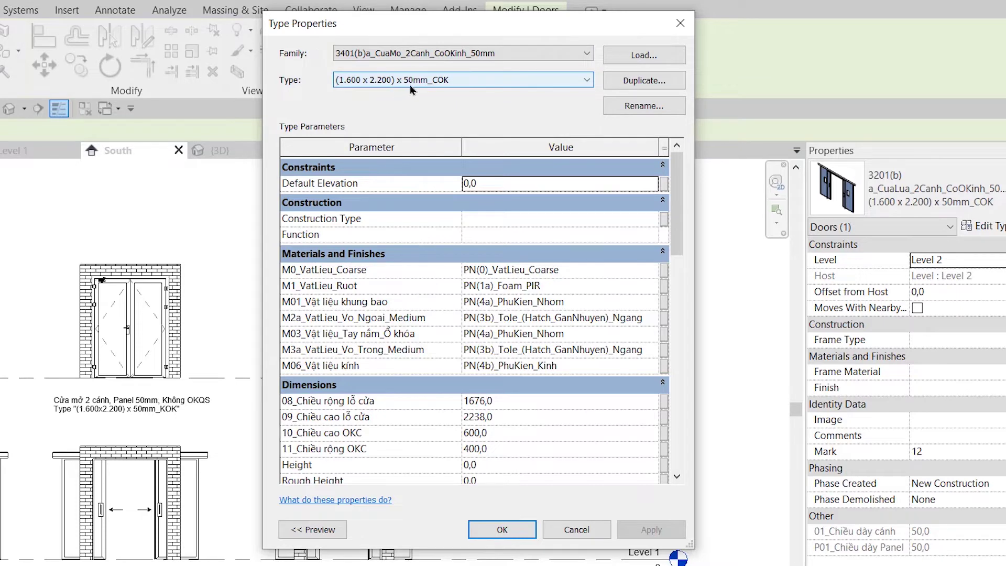
{"action": "left_click", "coordinate": [510, 530]}
{"action": "left_click", "coordinate": [355, 153]}
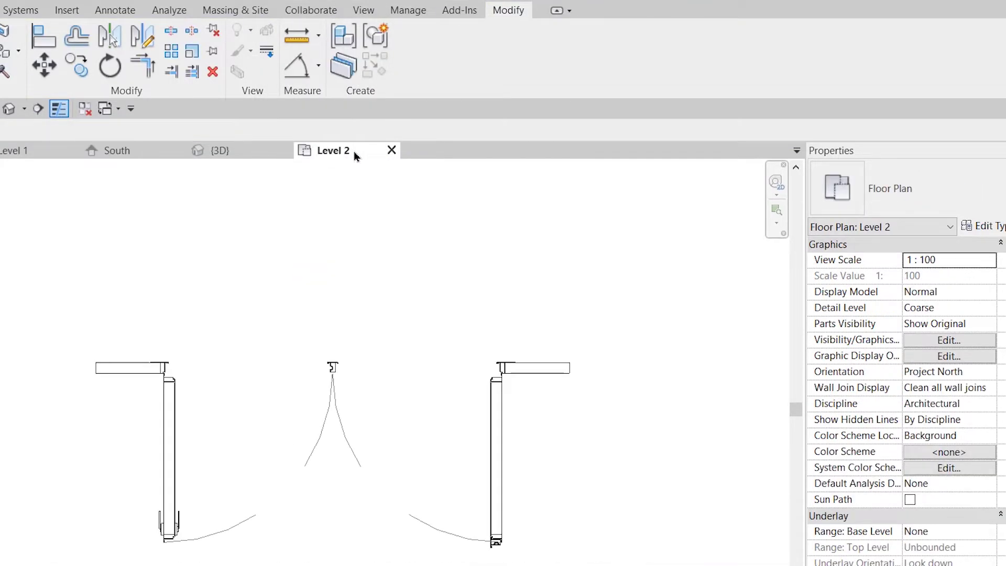
- Inspect the swapped double door and its wall in the Level 2 plan
{"action": "left_click", "coordinate": [332, 474]}
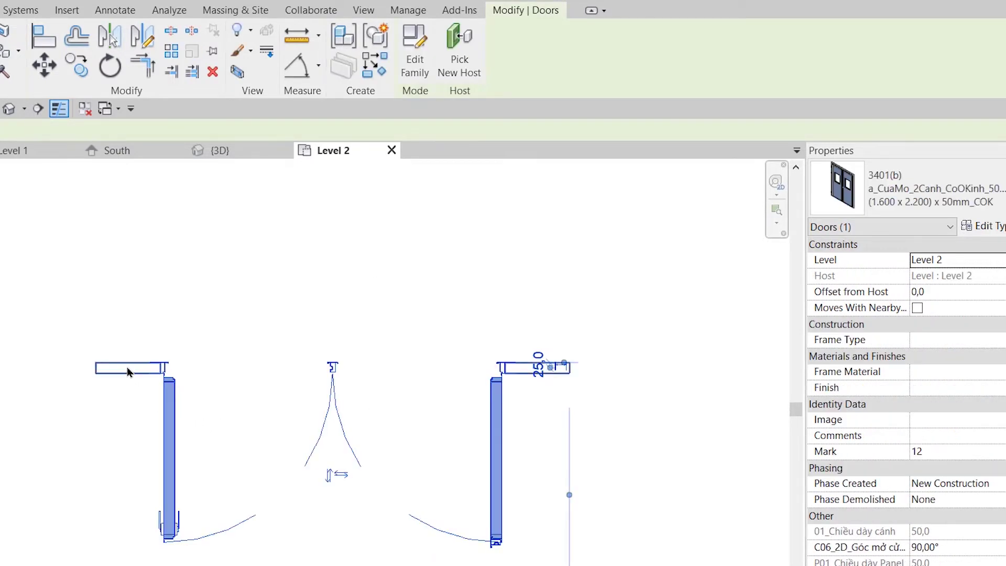
{"action": "scroll", "coordinate": [267, 387], "scroll_direction": "up", "scroll_amount": 5}
{"action": "left_click", "coordinate": [116, 337]}
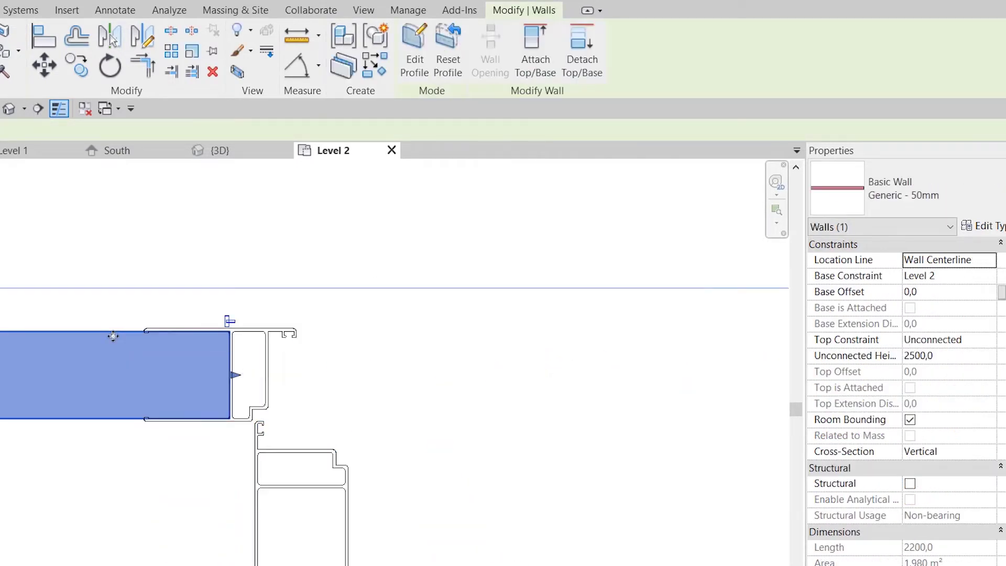
{"action": "scroll", "coordinate": [606, 501], "scroll_direction": "down", "scroll_amount": 3}
{"action": "scroll", "coordinate": [606, 501], "scroll_direction": "down", "scroll_amount": 3}
{"action": "left_click", "coordinate": [605, 502]}
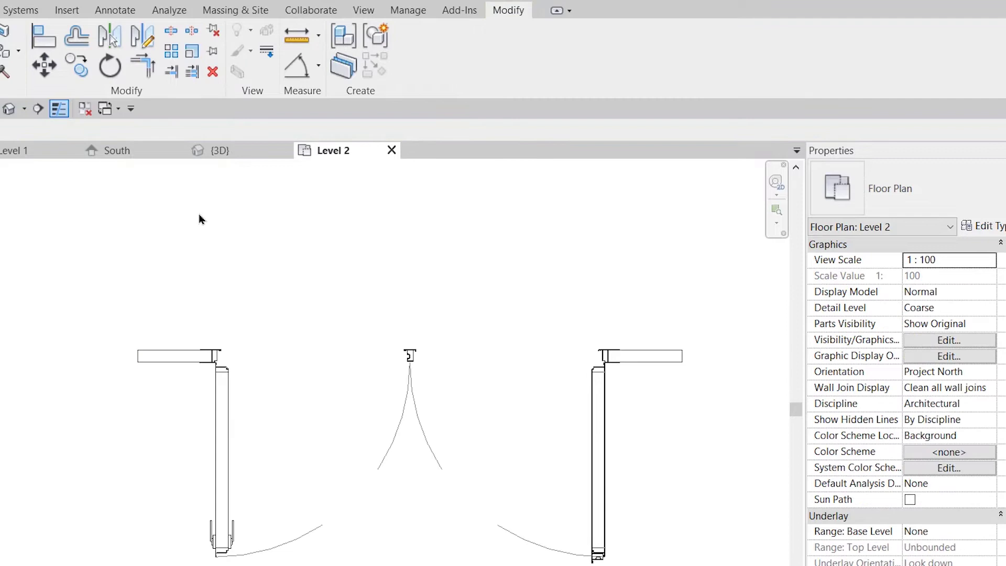
- In the South elevation, relabel the door 'Cửa mở 2 cánh, Panel 50mm, Có OKQS'
{"action": "left_click", "coordinate": [116, 151]}
{"action": "scroll", "coordinate": [435, 461], "scroll_direction": "up", "scroll_amount": 3}
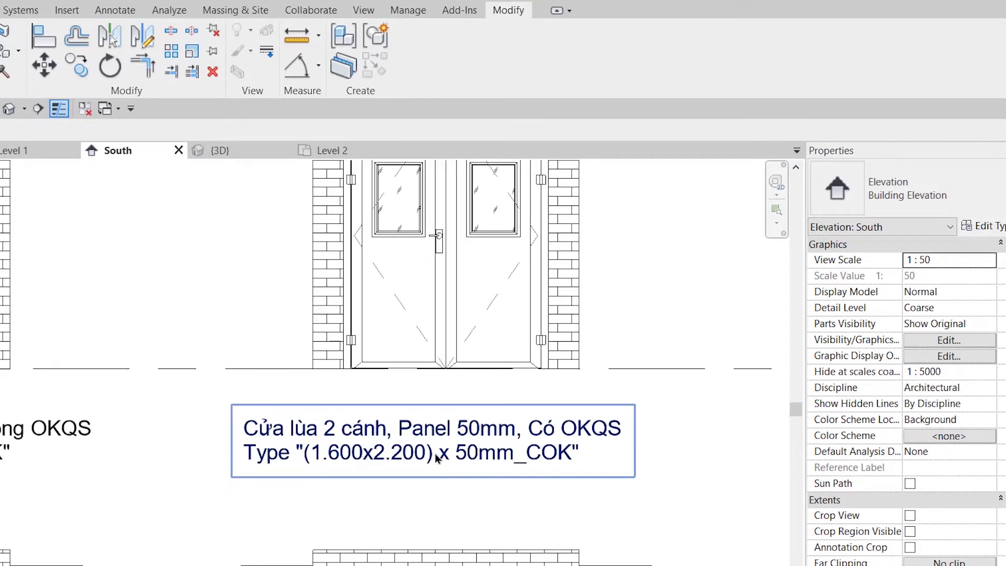
{"action": "scroll", "coordinate": [440, 482], "scroll_direction": "down", "scroll_amount": 1}
{"action": "double_click", "coordinate": [304, 493]}
{"action": "double_click", "coordinate": [304, 491]}
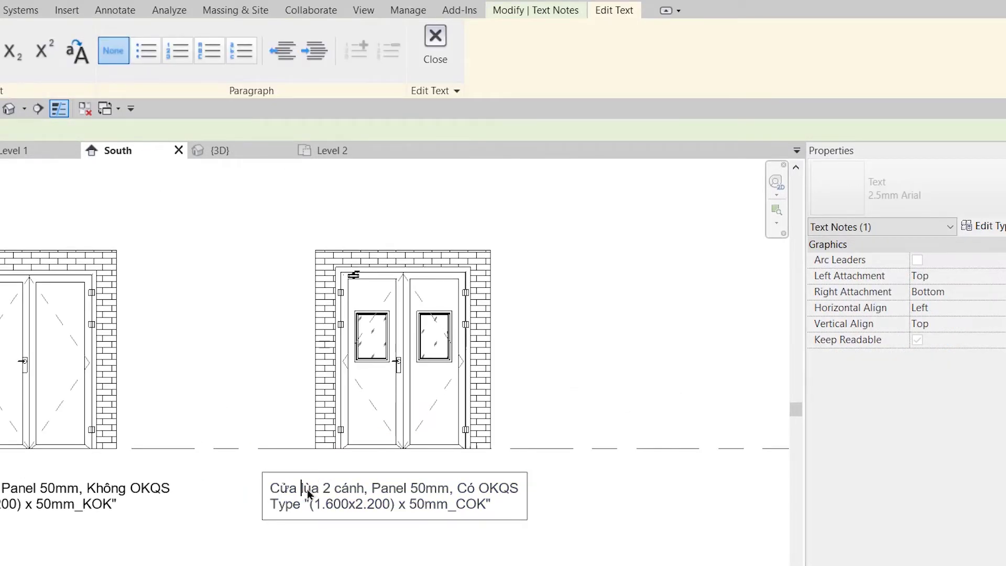
{"action": "type", "text": "mở"}
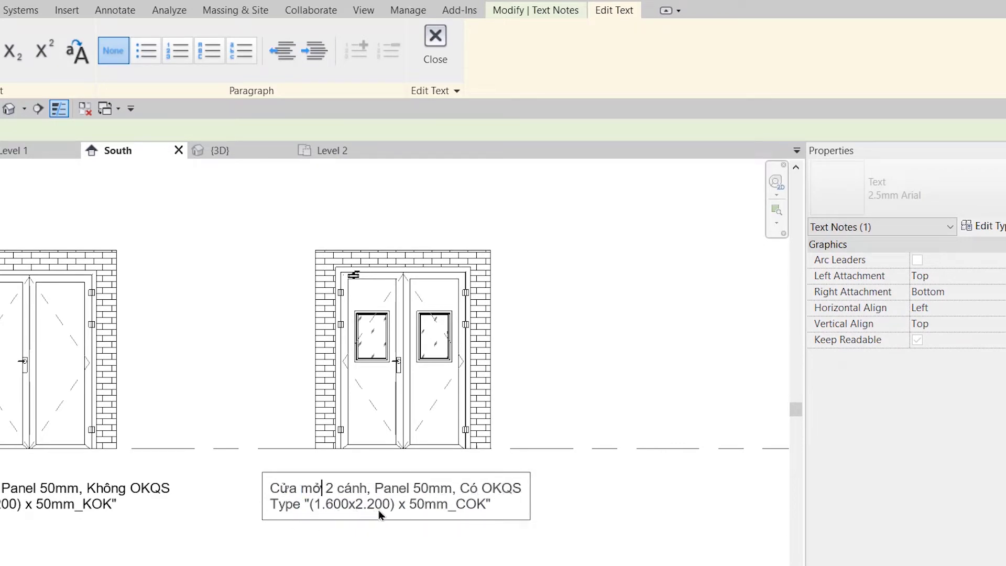
{"action": "left_click", "coordinate": [595, 535]}
- Window-select both double doors with their labels and show them isolated in 3D
{"action": "scroll", "coordinate": [595, 535], "scroll_direction": "down", "scroll_amount": 2}
{"action": "mouse_move", "coordinate": [54, 267]}
{"action": "left_mouse_down"}
{"action": "mouse_move", "coordinate": [571, 523]}
{"action": "mouse_move", "coordinate": [592, 498]}
{"action": "left_mouse_up"}
{"action": "left_click", "coordinate": [240, 77]}
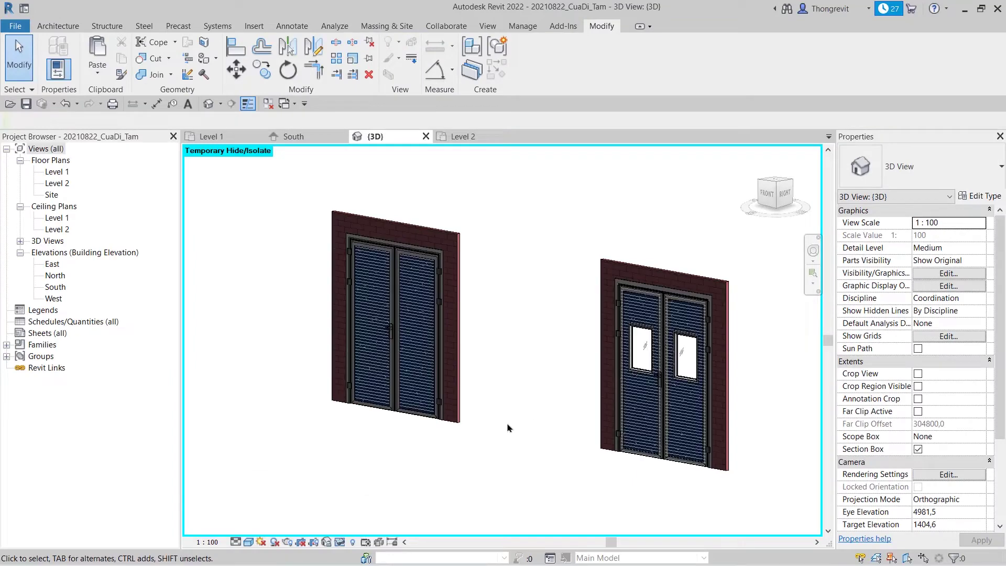
- Orbit the 3D view to see both isolated double doors from behind
{"action": "mouse_move", "coordinate": [508, 427]}
{"action": "middle_mouse_down", "text": "shift"}
{"action": "mouse_move", "coordinate": [563, 426]}
{"action": "mouse_move", "coordinate": [458, 464]}
{"action": "mouse_move", "coordinate": [643, 462]}
{"action": "mouse_move", "coordinate": [494, 421]}
{"action": "mouse_move", "coordinate": [507, 435]}
{"action": "middle_mouse_up", "text": "shift"}
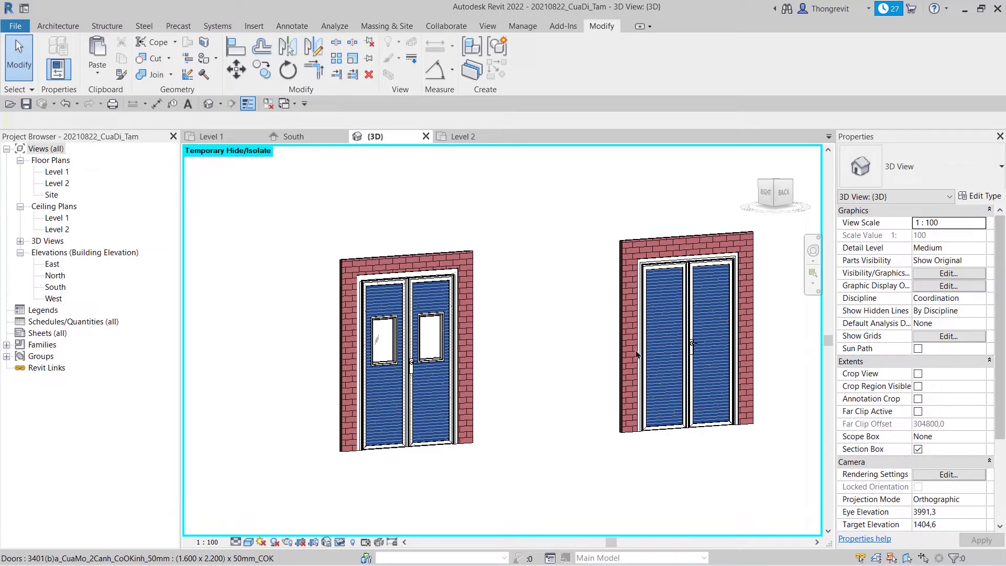
- Save the project as 20210824_OKinh_QuanSat_Tam in the 08_Okinh_QuanSat folder
{"action": "left_click", "coordinate": [15, 26]}
{"action": "mouse_move", "coordinate": [47, 194]}
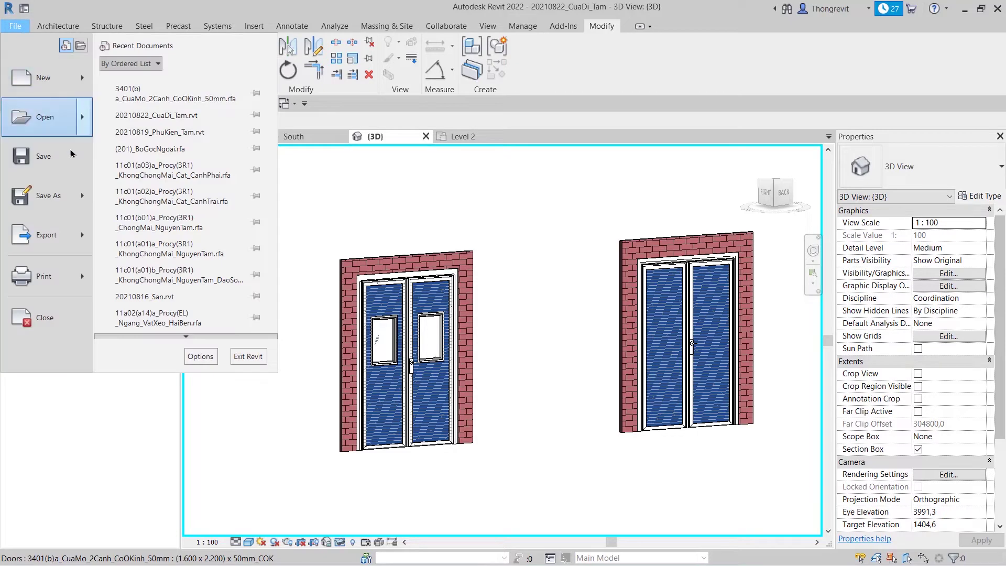
{"action": "left_click", "coordinate": [142, 145]}
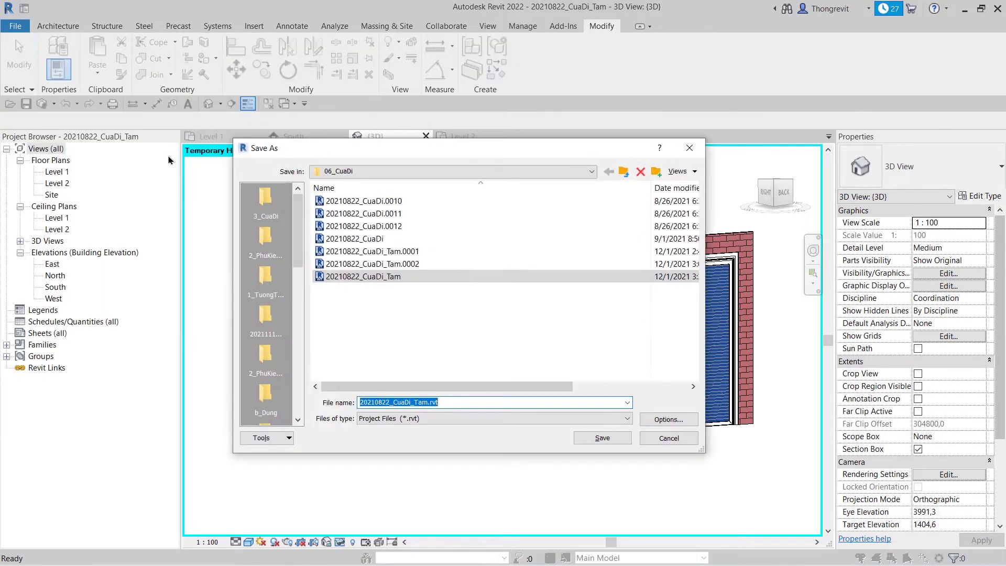
{"action": "left_click", "coordinate": [623, 172]}
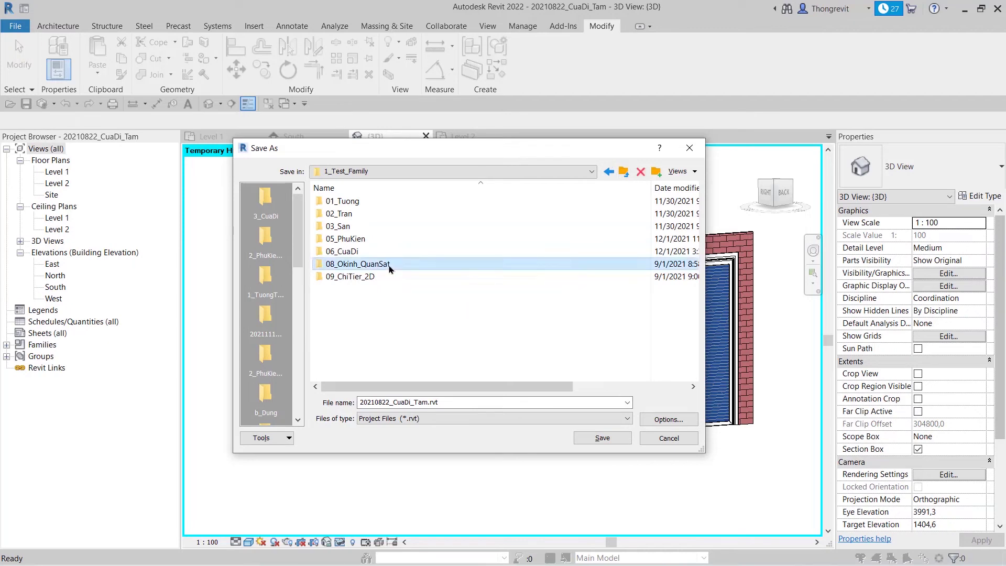
{"action": "double_click", "coordinate": [390, 265]}
{"action": "left_click", "coordinate": [350, 242]}
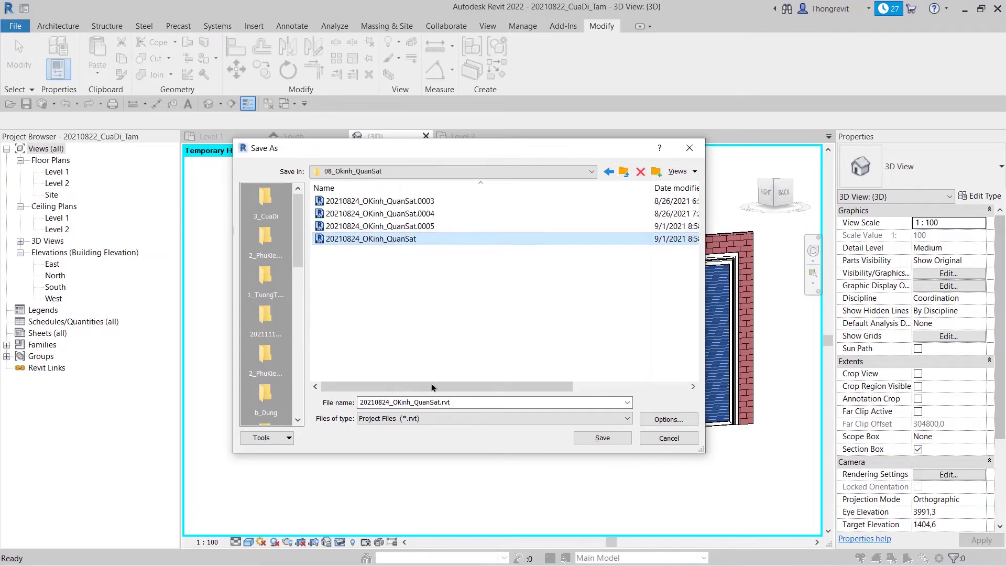
{"action": "left_click", "coordinate": [442, 402]}
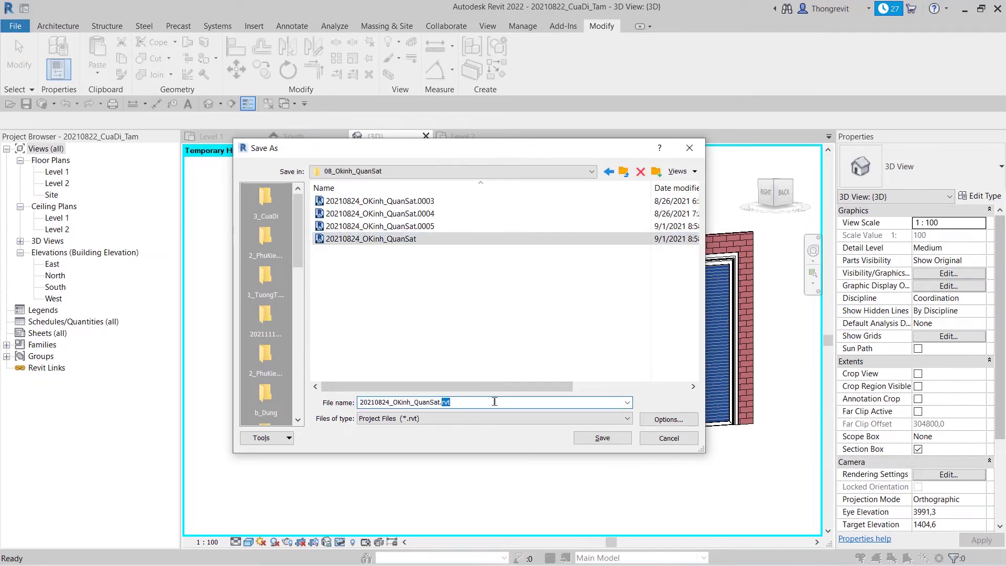
{"action": "key", "text": "BackSpace"}
{"action": "key", "text": "BackSpace"}
{"action": "type", "text": "_Tam"}
{"action": "left_click", "coordinate": [594, 441]}
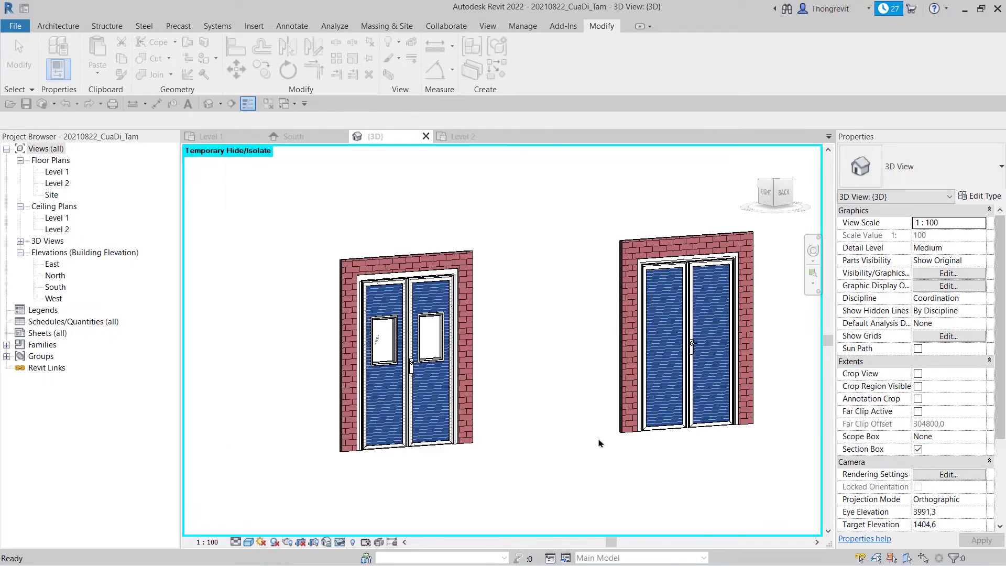
- Expand Families > Doors in the Project Browser to list the loaded door families
{"action": "left_click", "coordinate": [45, 347]}
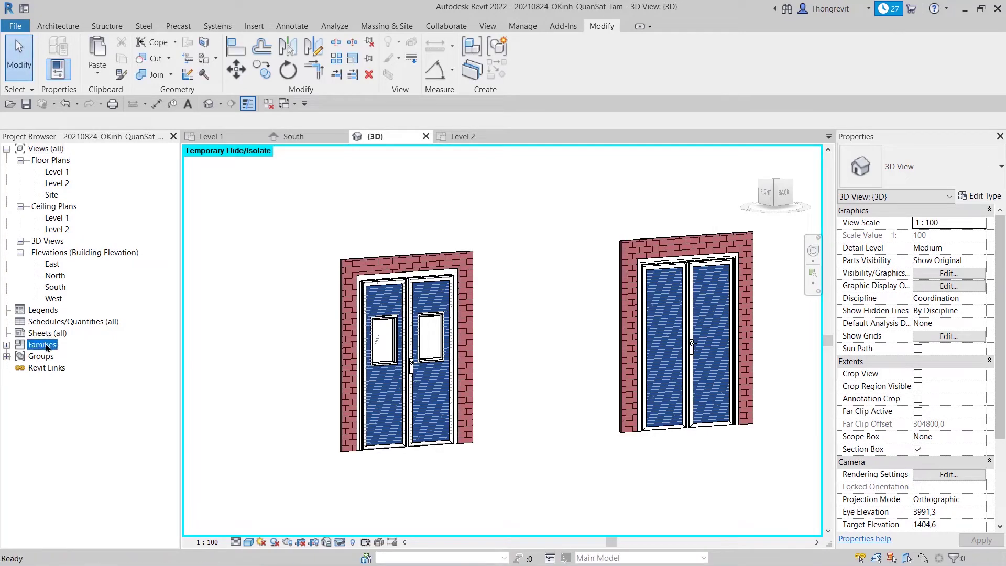
{"action": "left_click", "coordinate": [7, 345]}
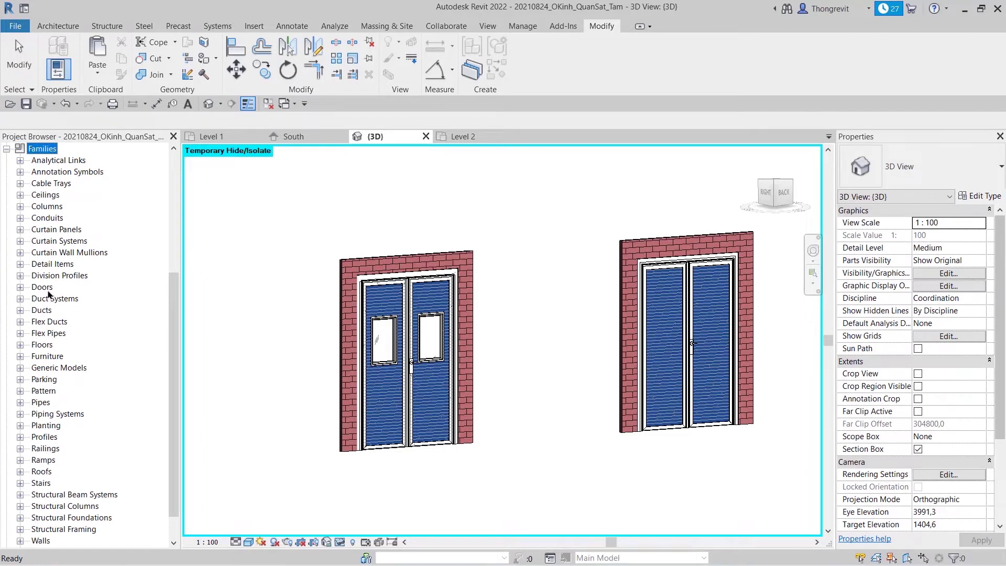
{"action": "double_click", "coordinate": [43, 288]}
{"action": "left_click", "coordinate": [104, 300]}
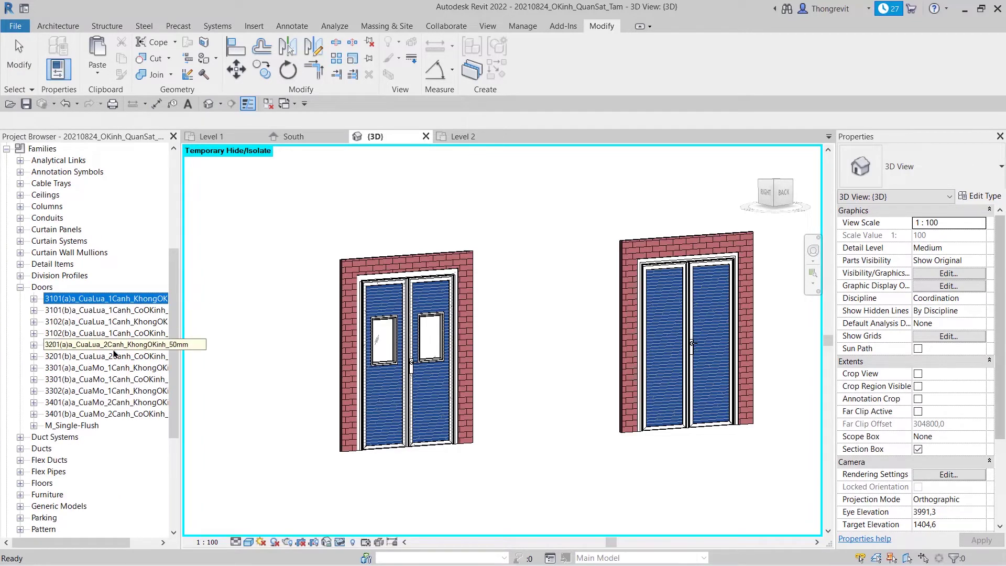
- Delete the custom door families 3101 to 3401 and their instances
{"action": "left_click", "coordinate": [129, 413], "text": "shift"}
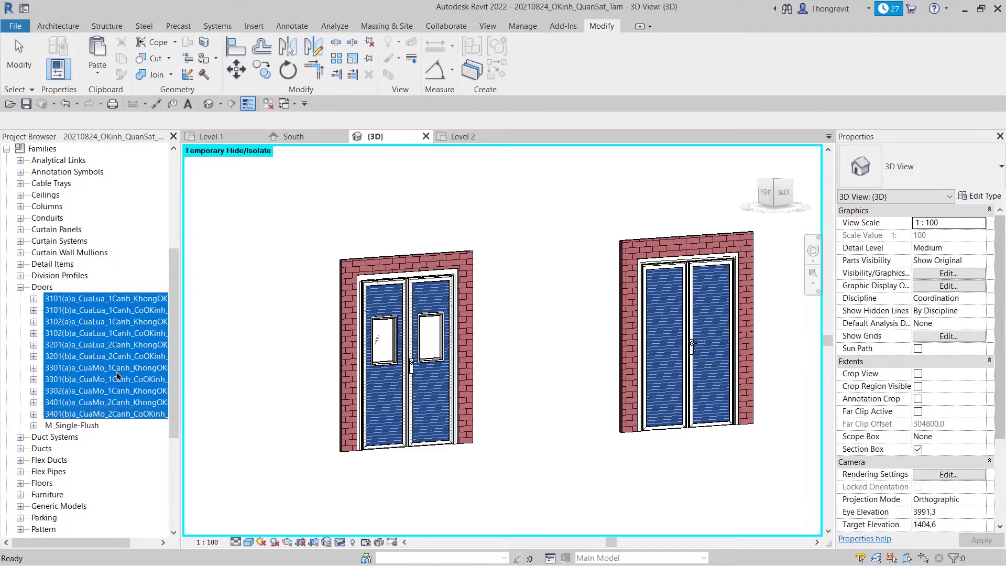
{"action": "right_click", "coordinate": [104, 351]}
{"action": "left_click", "coordinate": [124, 352]}
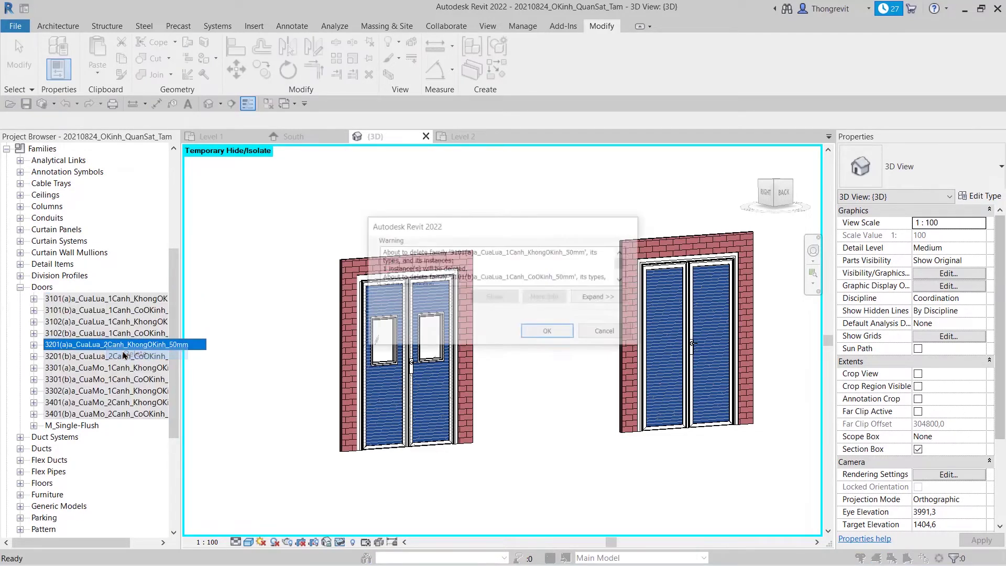
{"action": "left_click", "coordinate": [556, 334]}
- In the South elevation, delete five of the lower walls and their labels
{"action": "left_click", "coordinate": [317, 137]}
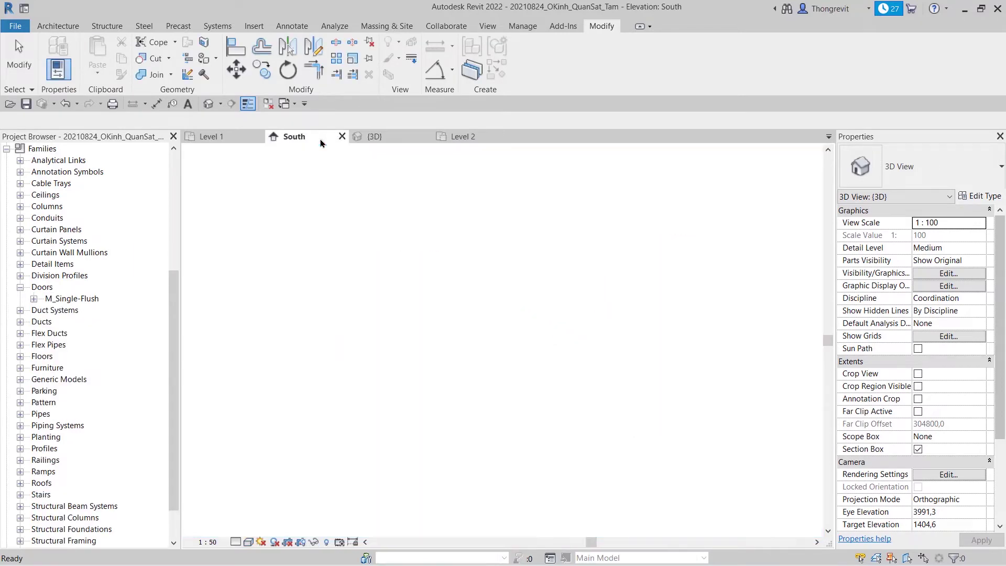
{"action": "scroll", "coordinate": [583, 299], "scroll_direction": "down", "scroll_amount": 5}
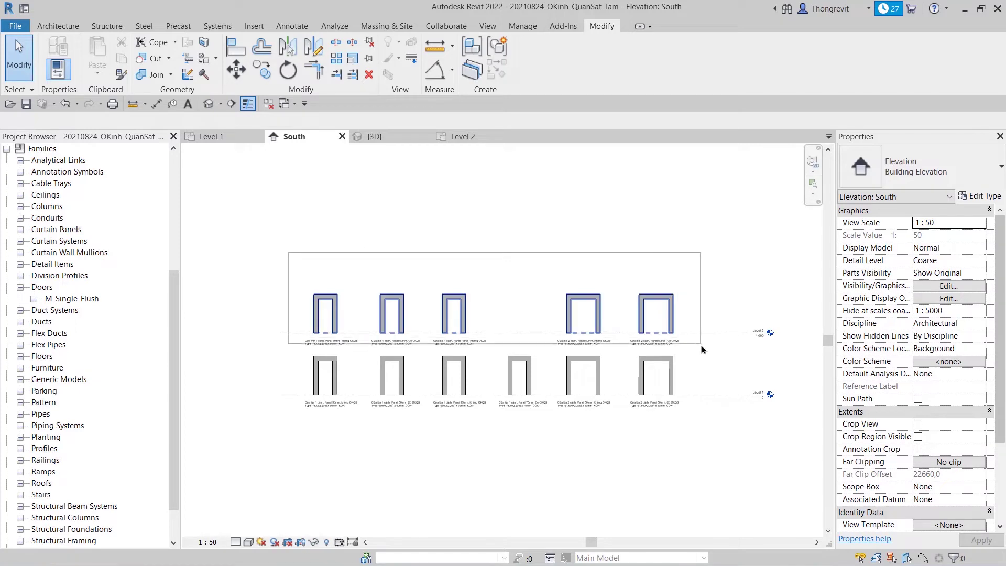
{"action": "left_click_drag", "start_coordinate": [373, 313], "coordinate": [704, 355]}
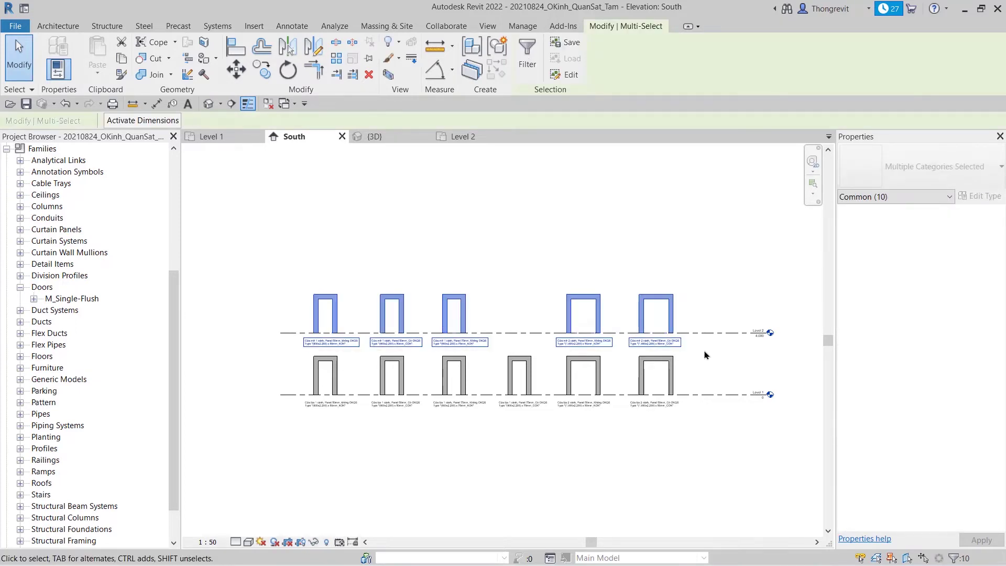
{"action": "left_click", "coordinate": [705, 356]}
{"action": "left_click_drag", "start_coordinate": [362, 297], "coordinate": [714, 430]}
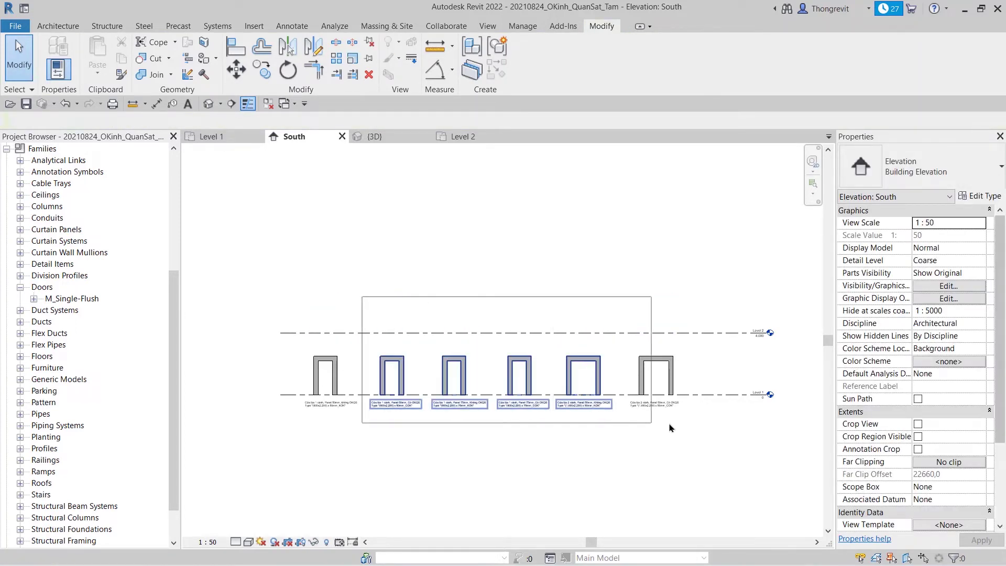
{"action": "key", "text": "Delete"}
{"action": "scroll", "coordinate": [287, 404], "scroll_direction": "up", "scroll_amount": 3}
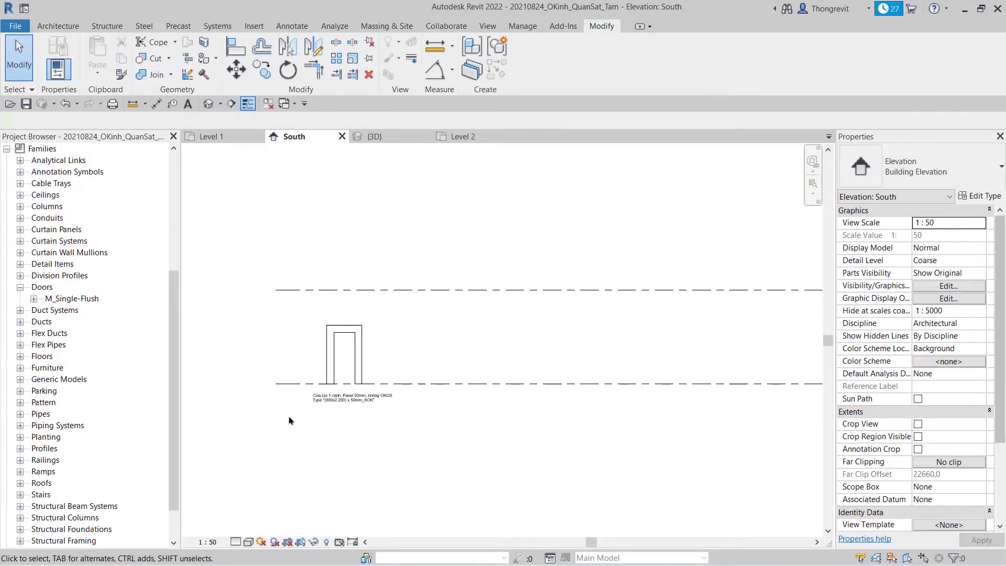
{"action": "scroll", "coordinate": [287, 404], "scroll_direction": "up", "scroll_amount": 2}
{"action": "scroll", "coordinate": [292, 365], "scroll_direction": "up", "scroll_amount": 2}
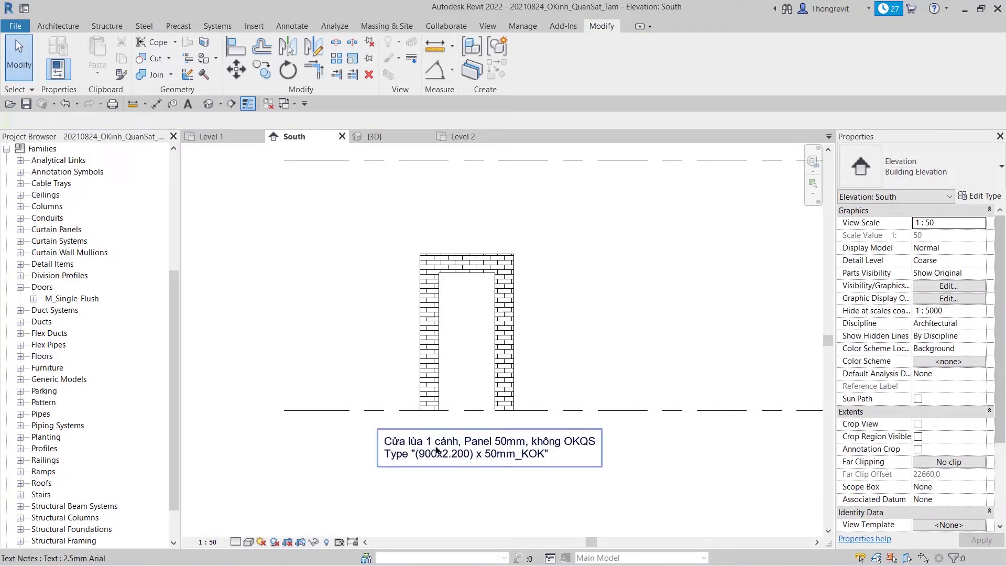
- Edit the remaining label to read 'Ô kính quan sát, Panel 50mm.' with size 1.000x1.200
{"action": "double_click", "coordinate": [445, 450]}
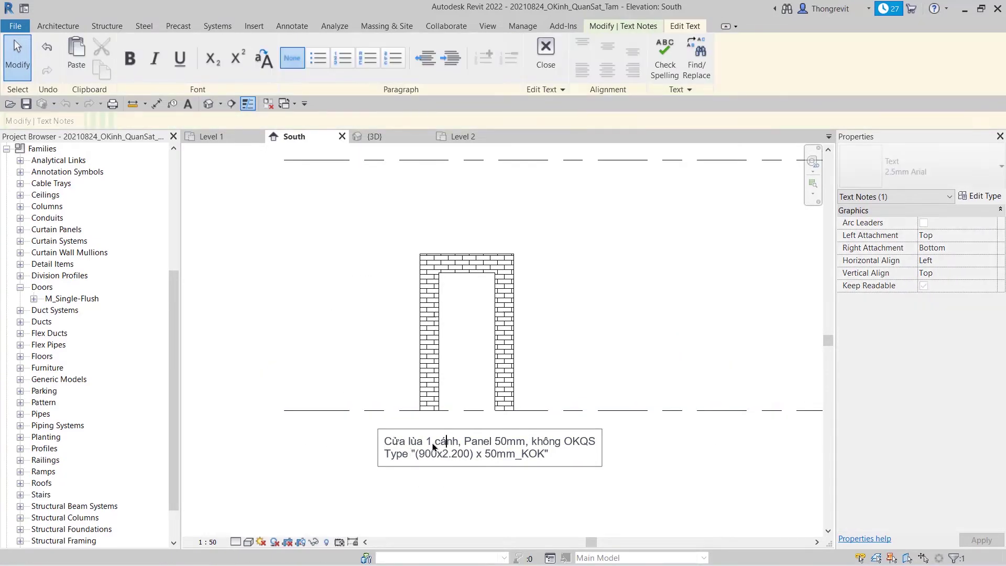
{"action": "left_click_drag", "start_coordinate": [459, 446], "coordinate": [384, 446]}
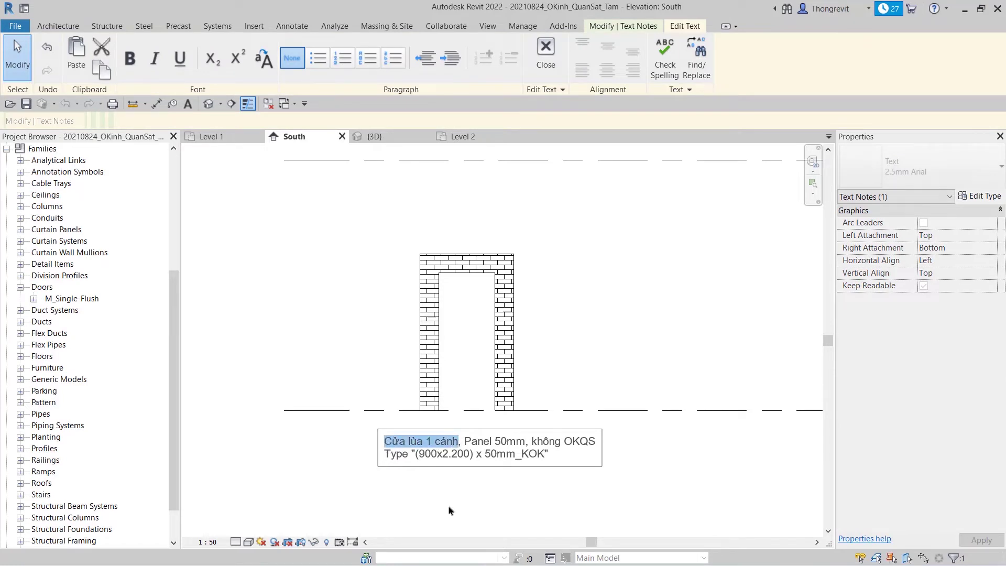
{"action": "type", "text": "Ô kính quan sát"}
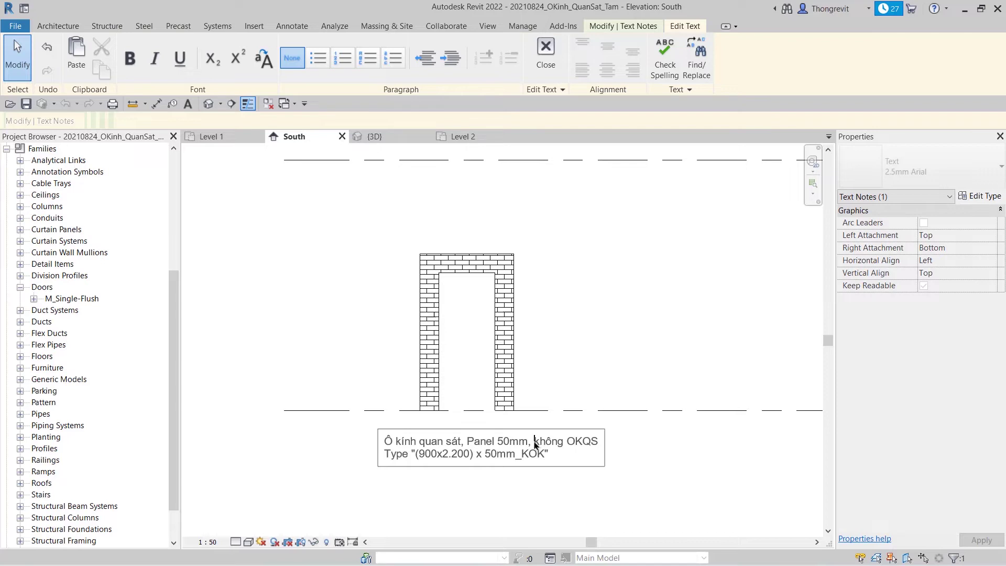
{"action": "left_click_drag", "start_coordinate": [534, 444], "coordinate": [595, 457]}
{"action": "key", "text": "Delete"}
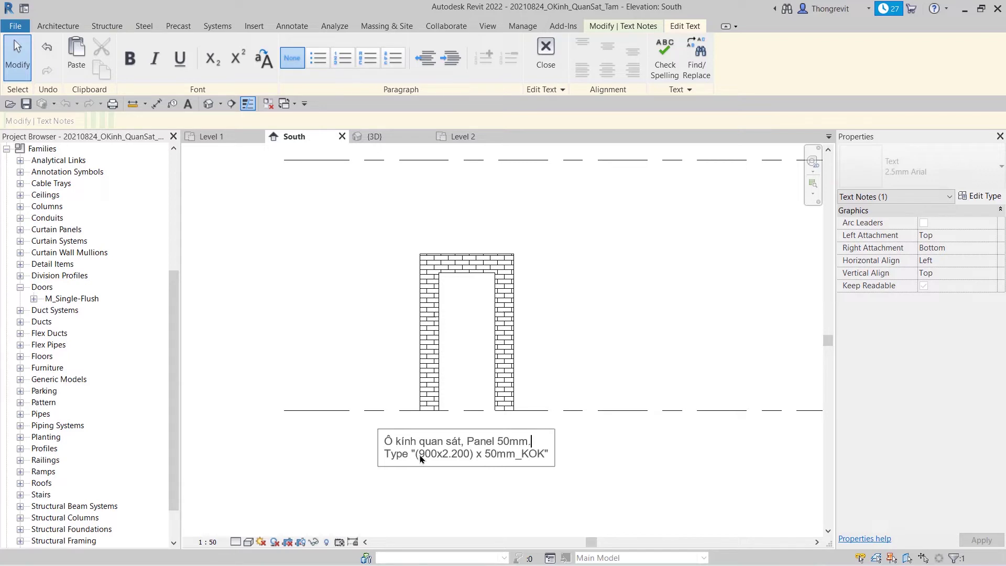
{"action": "left_click_drag", "start_coordinate": [419, 459], "coordinate": [425, 458]}
{"action": "type", "text": "1.0"}
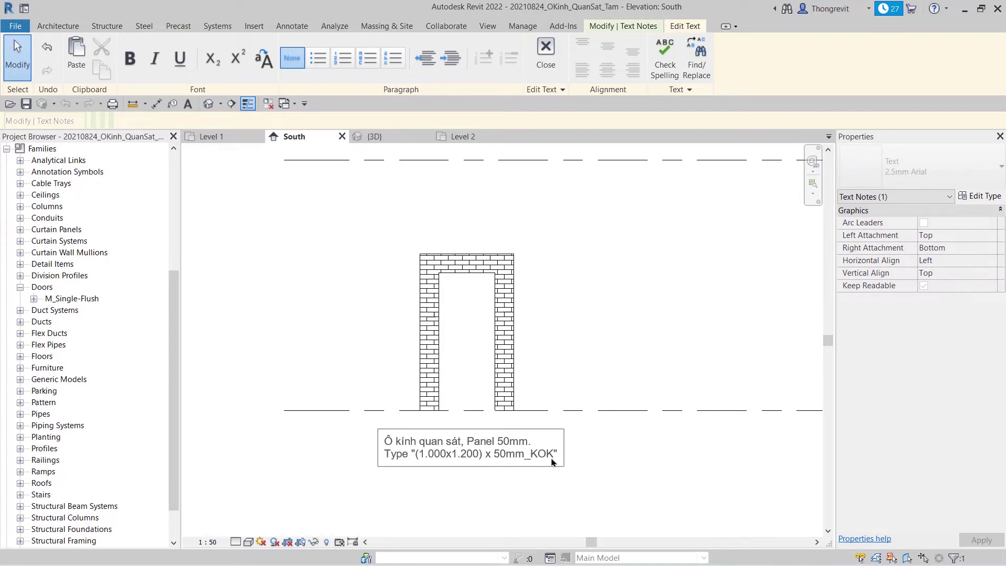
{"action": "left_click", "coordinate": [560, 477]}
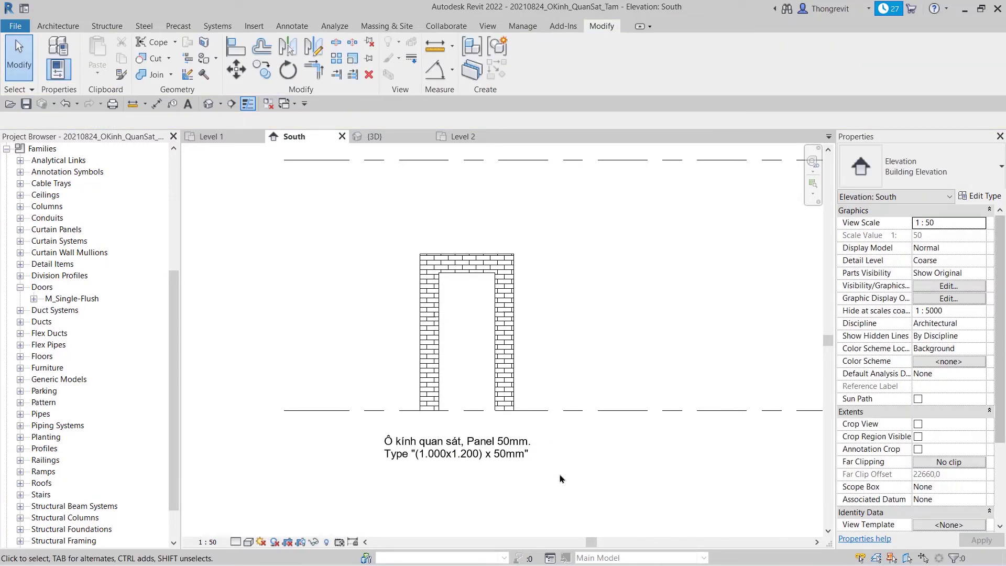
- Edit the brick wall's profile and sketch a horizontal sill line across the opening
{"action": "left_click", "coordinate": [511, 371]}
{"action": "left_click", "coordinate": [528, 55]}
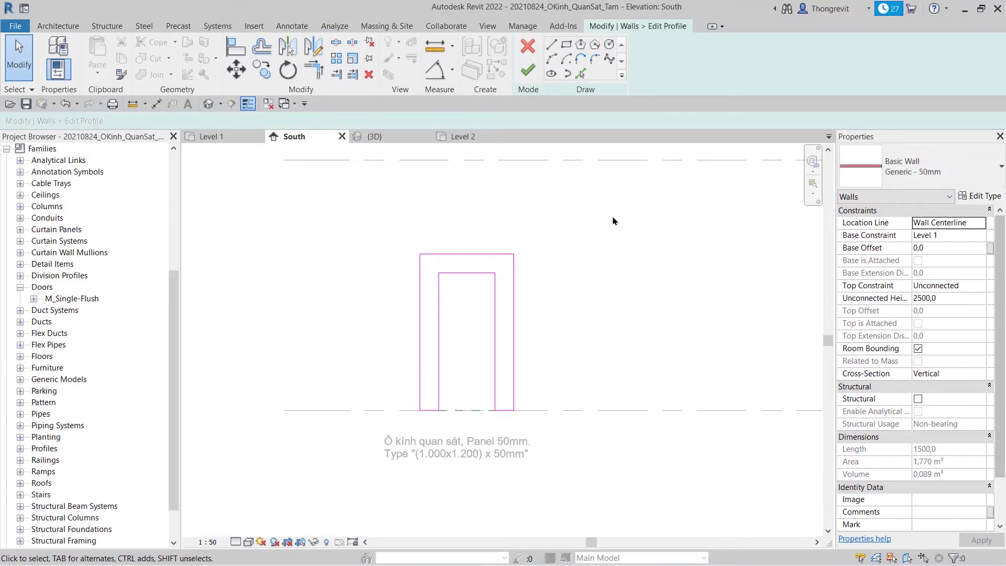
{"action": "left_click", "coordinate": [439, 366]}
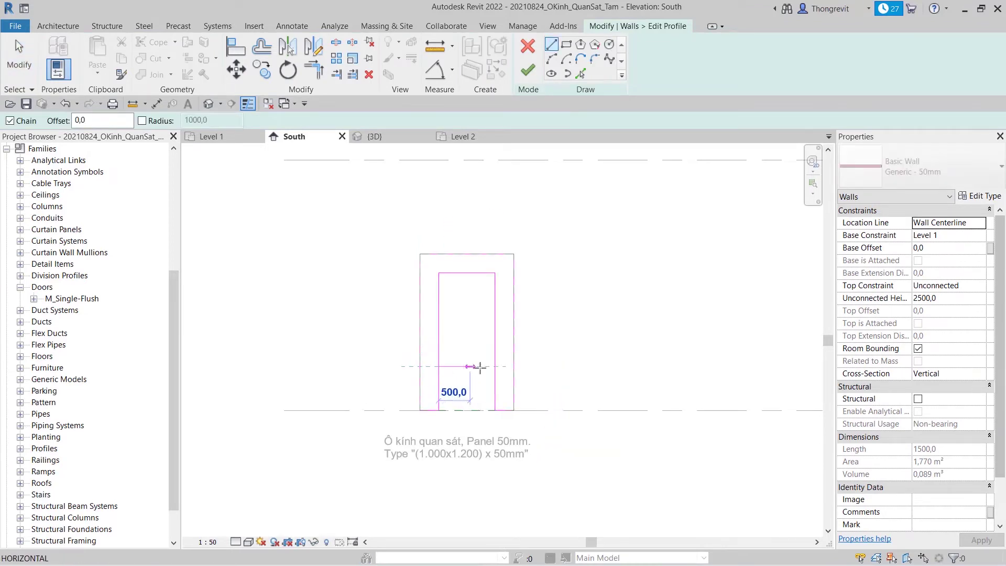
{"action": "left_click", "coordinate": [495, 366]}
{"action": "key", "text": "Escape"}
{"action": "key", "text": "Escape"}
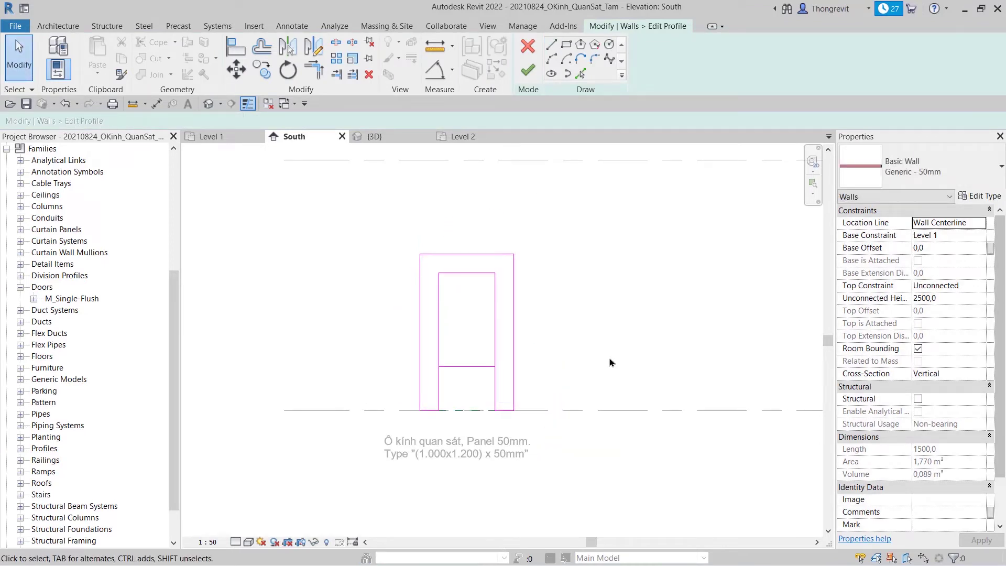
{"action": "left_click", "coordinate": [514, 340]}
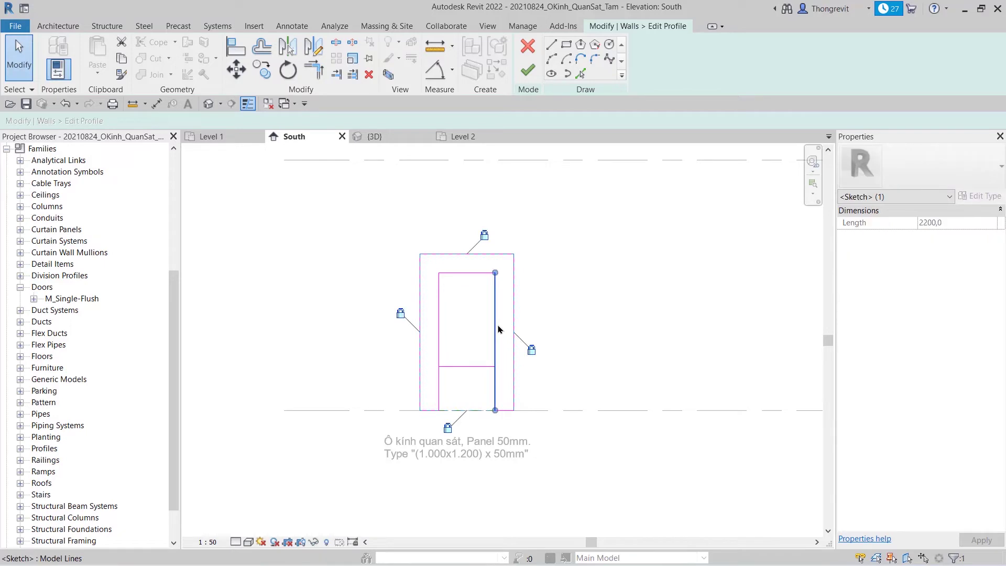
{"action": "left_click", "coordinate": [474, 346]}
{"action": "scroll", "coordinate": [474, 346], "scroll_direction": "up", "scroll_amount": 2}
- Dimension the opening width and change it from 900 to 1000 mm
{"action": "key", "text": "d"}
{"action": "key", "text": "i"}
{"action": "left_click", "coordinate": [429, 336]}
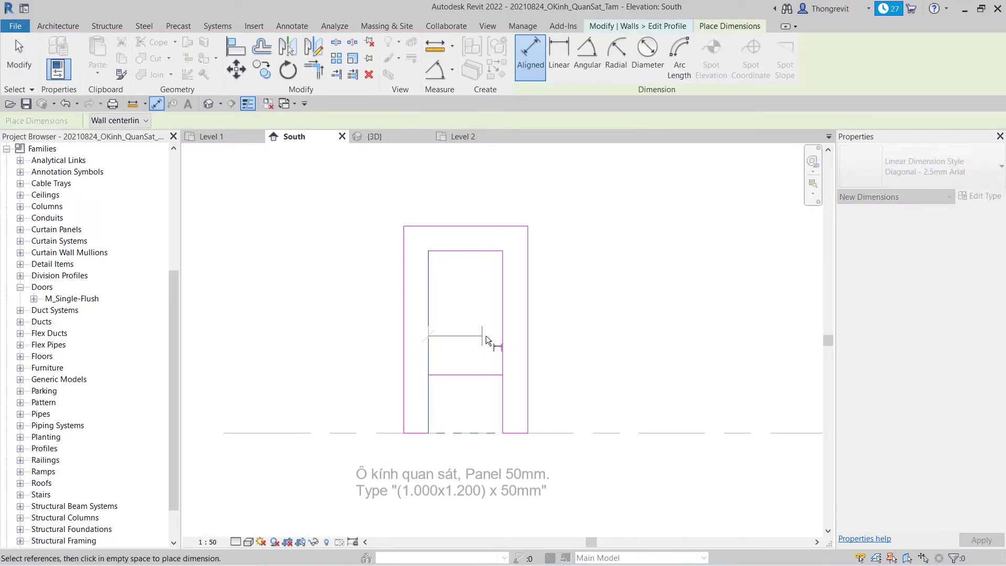
{"action": "left_click", "coordinate": [502, 331]}
{"action": "left_click", "coordinate": [478, 326]}
{"action": "key", "text": "Escape"}
{"action": "key", "text": "Escape"}
{"action": "left_click", "coordinate": [503, 348]}
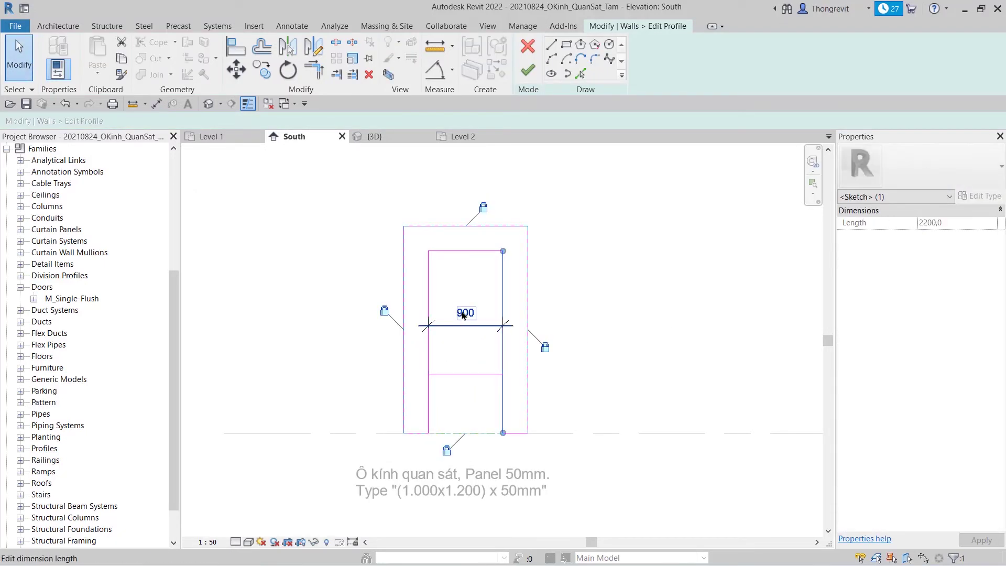
{"action": "left_click", "coordinate": [463, 313]}
{"action": "type", "text": "1000"}
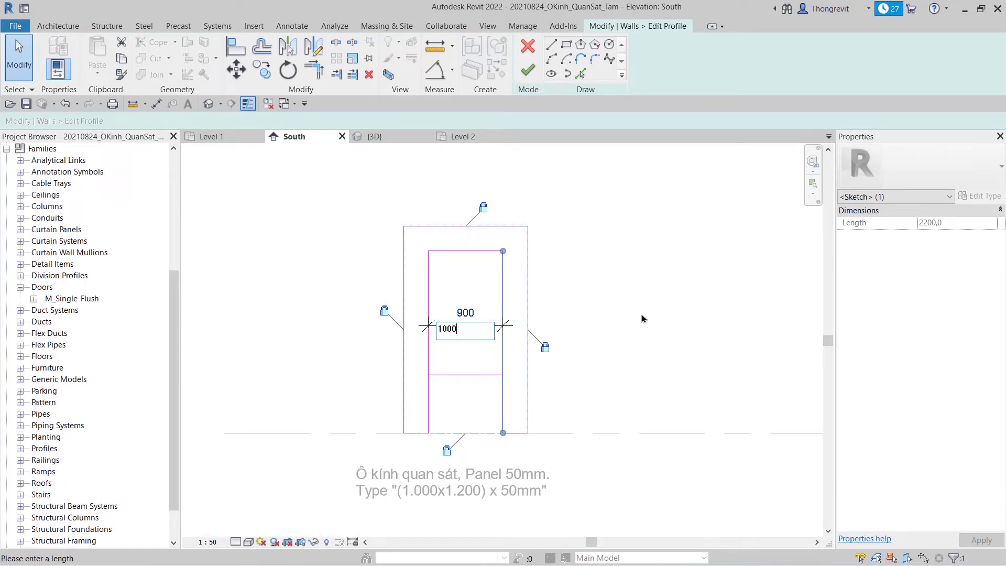
{"action": "key", "text": "Return"}
{"action": "left_click", "coordinate": [643, 318]}
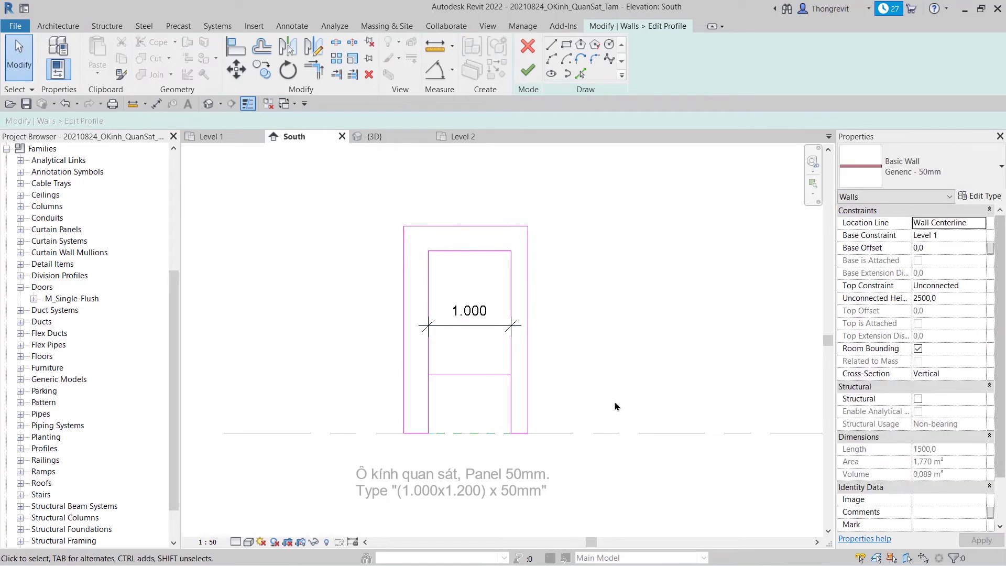
- Dimension the sill line to the wall base and set the sill height to 1.000
{"action": "key", "text": "d"}
{"action": "key", "text": "i"}
{"action": "left_click", "coordinate": [494, 375]}
{"action": "left_click", "coordinate": [490, 433]}
{"action": "left_click", "coordinate": [593, 409]}
{"action": "key", "text": "Escape"}
{"action": "key", "text": "Escape"}
{"action": "left_click", "coordinate": [556, 375]}
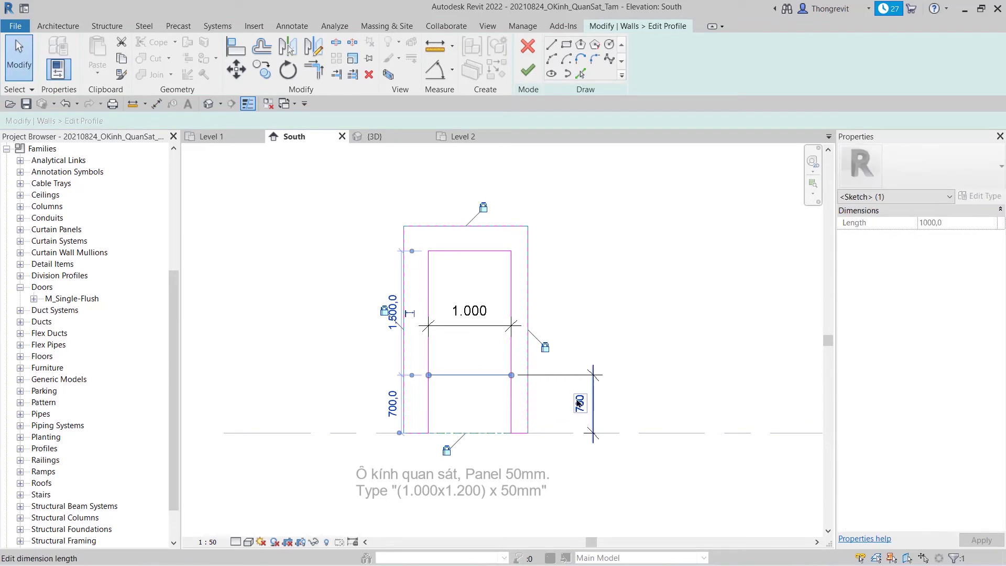
{"action": "left_click", "coordinate": [578, 402]}
{"action": "type", "text": "1.000"}
{"action": "key", "text": "Return"}
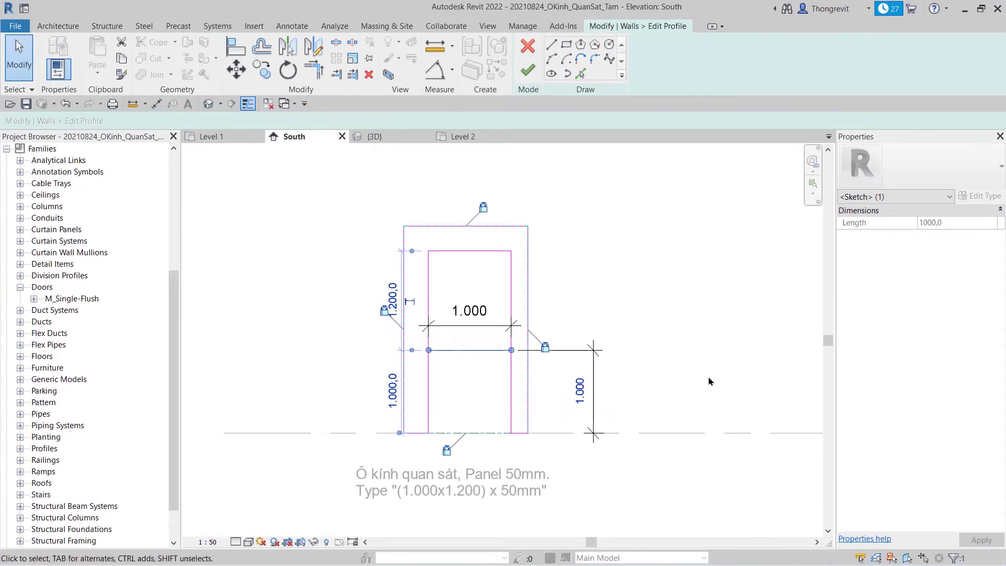
- Add a 1.200 height dimension between the opening top and the sill line
{"action": "key", "text": "Escape"}
{"action": "key", "text": "d"}
{"action": "key", "text": "i"}
{"action": "left_click", "coordinate": [488, 350]}
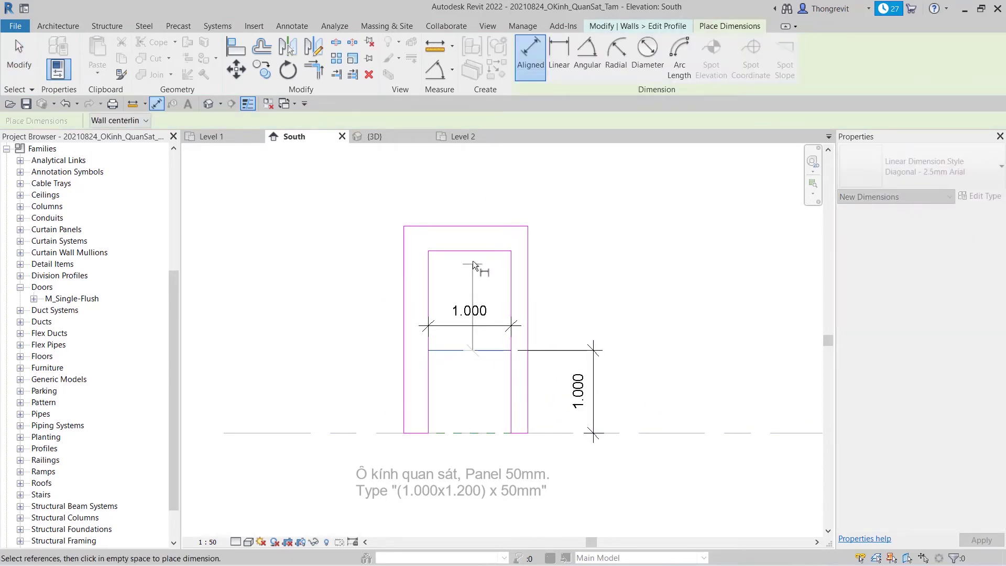
{"action": "left_click", "coordinate": [472, 253]}
{"action": "left_click", "coordinate": [354, 296]}
{"action": "key", "text": "Escape"}
{"action": "key", "text": "Escape"}
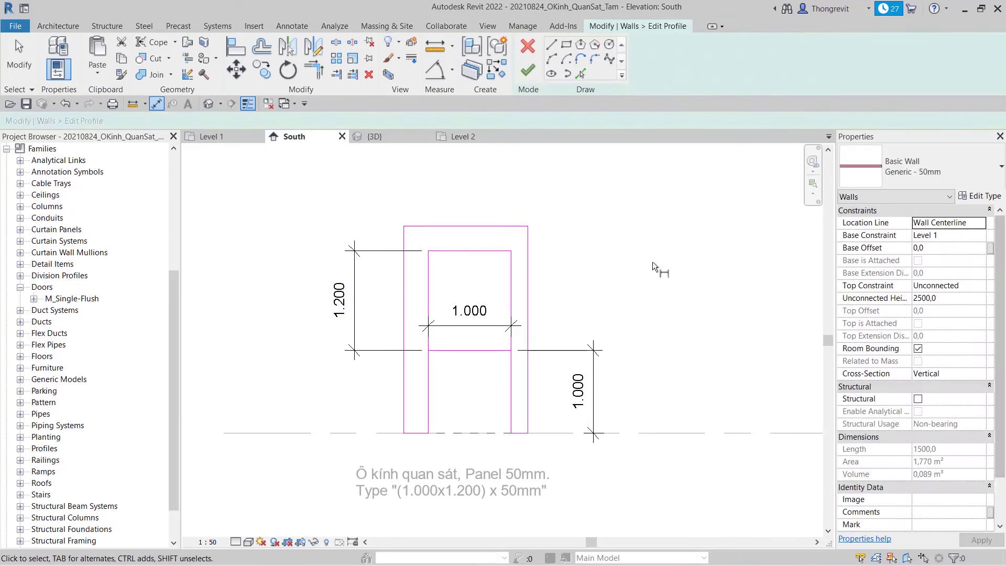
- Trim the opening's sides to the sill line to close a rectangular opening
{"action": "key", "text": "t"}
{"action": "key", "text": "r"}
{"action": "left_click", "coordinate": [428, 293]}
{"action": "left_click", "coordinate": [461, 350]}
{"action": "left_click", "coordinate": [509, 328]}
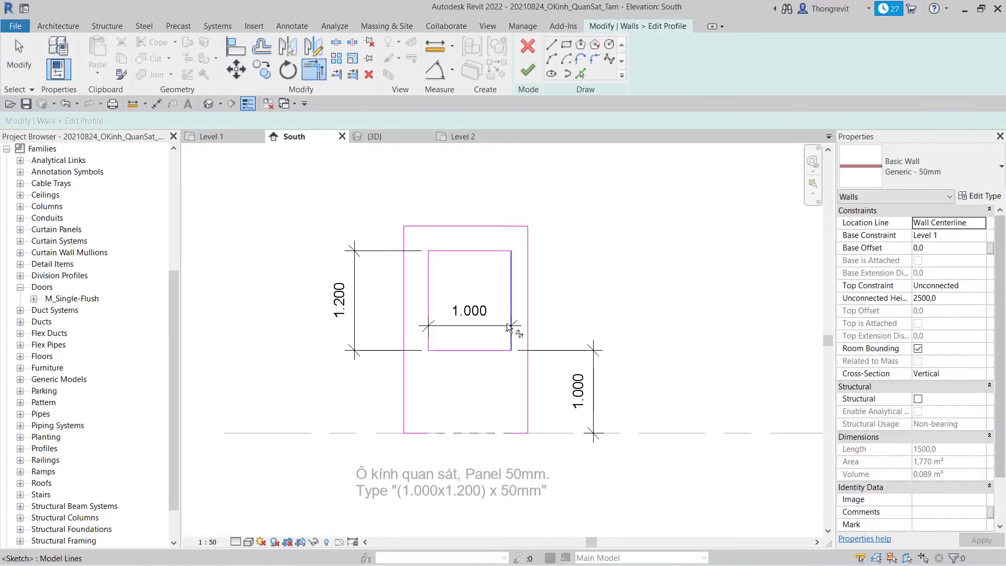
{"action": "key", "text": "Escape"}
{"action": "key", "text": "Escape"}
{"action": "left_click", "coordinate": [417, 432]}
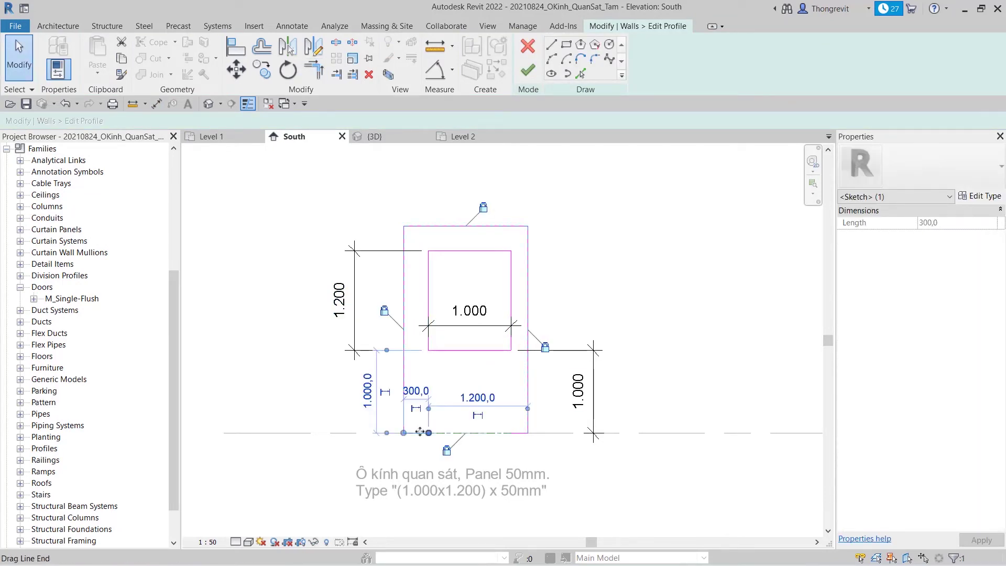
{"action": "left_click", "coordinate": [512, 445]}
{"action": "key", "text": "Escape"}
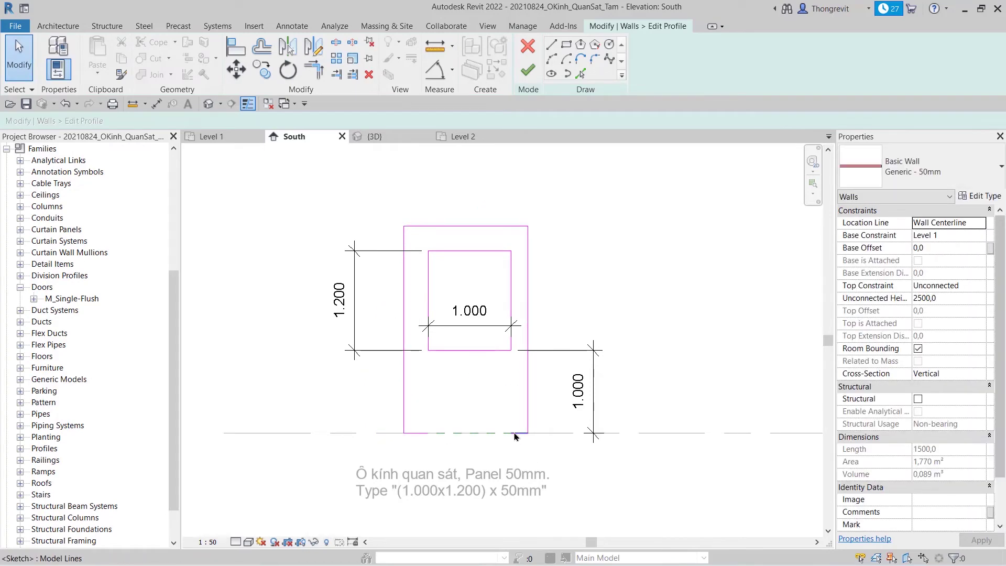
{"action": "left_click", "coordinate": [515, 434]}
{"action": "key", "text": "Escape"}
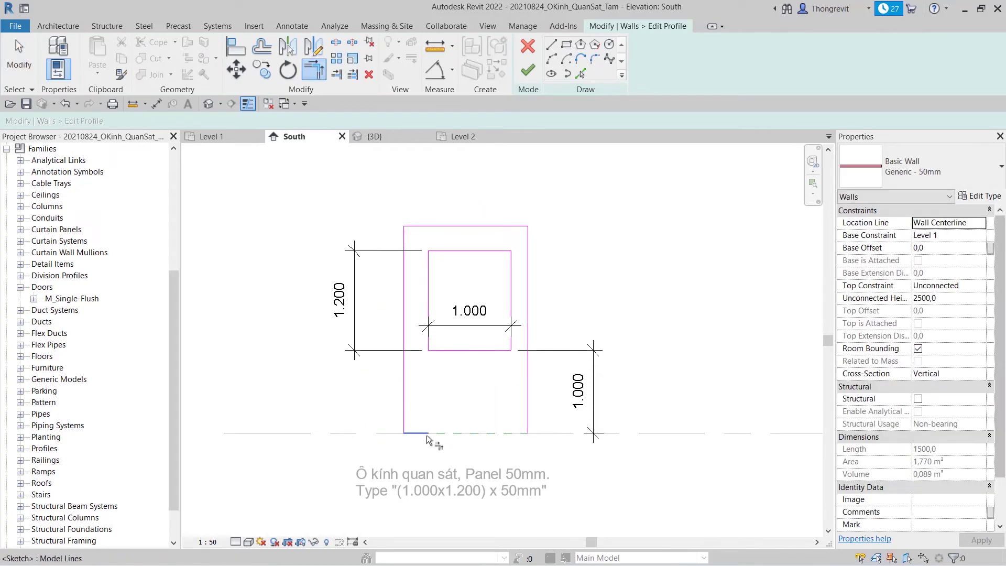
- Delete the sill, width and height dimensions and finish the wall profile
{"action": "left_click", "coordinate": [526, 344]}
{"action": "key", "text": "Delete"}
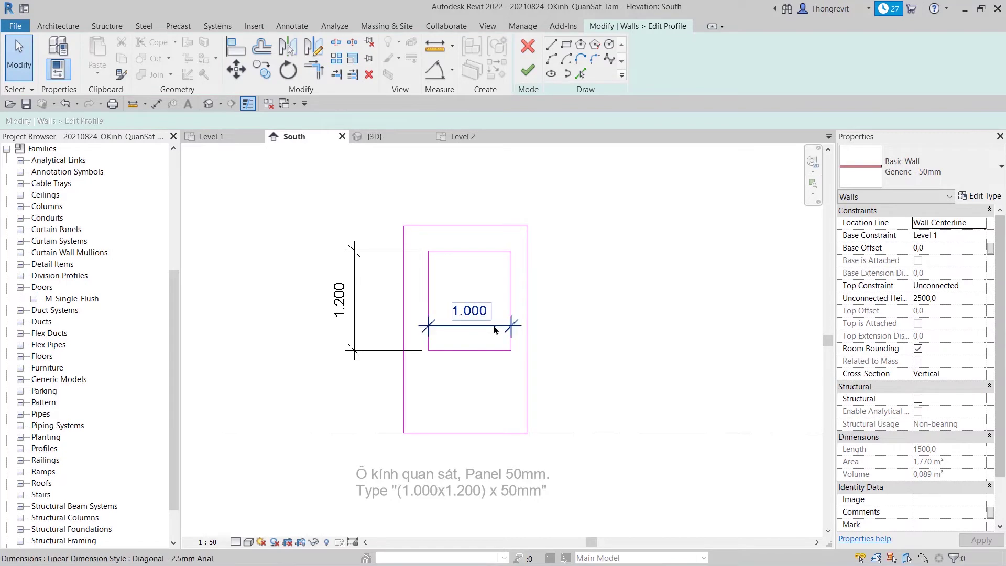
{"action": "left_click", "coordinate": [469, 325]}
{"action": "key", "text": "Delete"}
{"action": "left_click", "coordinate": [355, 315]}
{"action": "key", "text": "Delete"}
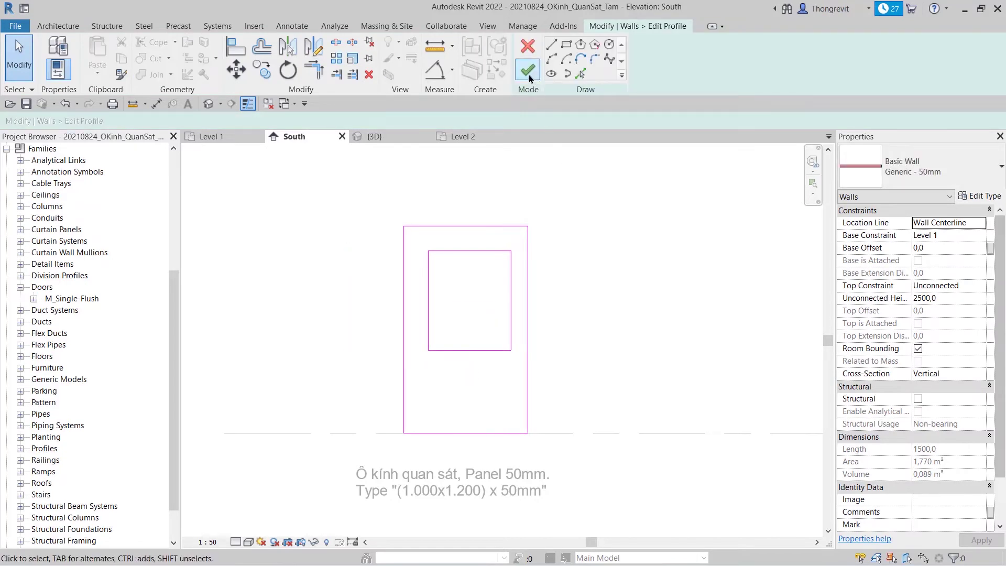
{"action": "left_click", "coordinate": [528, 70]}
{"action": "left_click", "coordinate": [649, 260]}
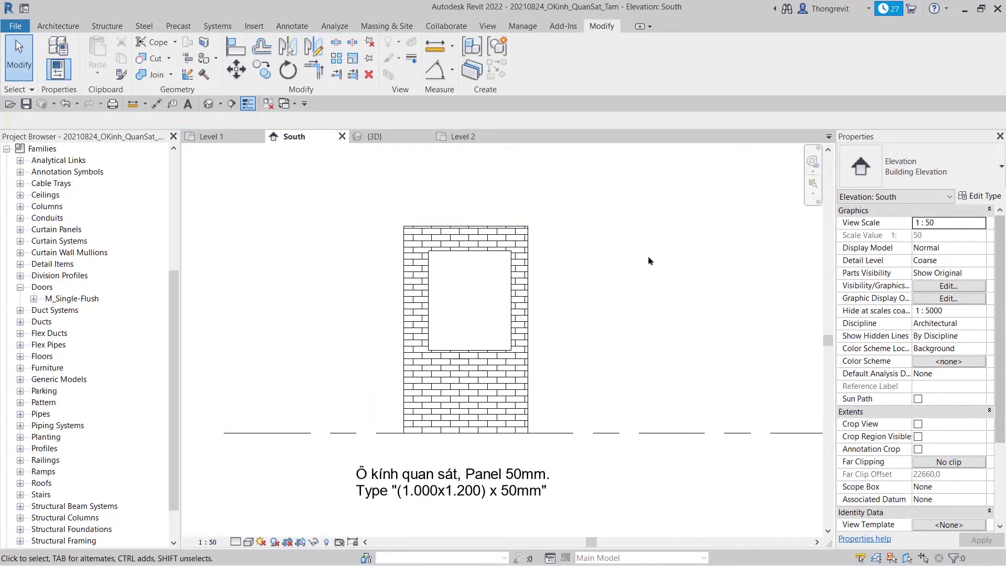
- Shift the label under the wall slightly to the right
{"action": "left_click", "coordinate": [451, 482]}
{"action": "left_click_drag", "start_coordinate": [451, 482], "coordinate": [468, 482]}
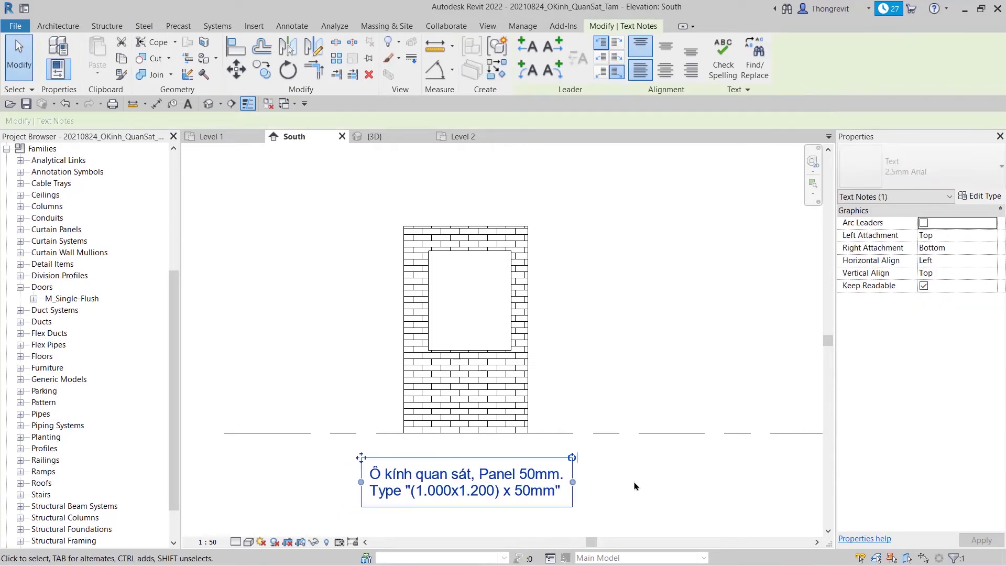
{"action": "left_click", "coordinate": [641, 490]}
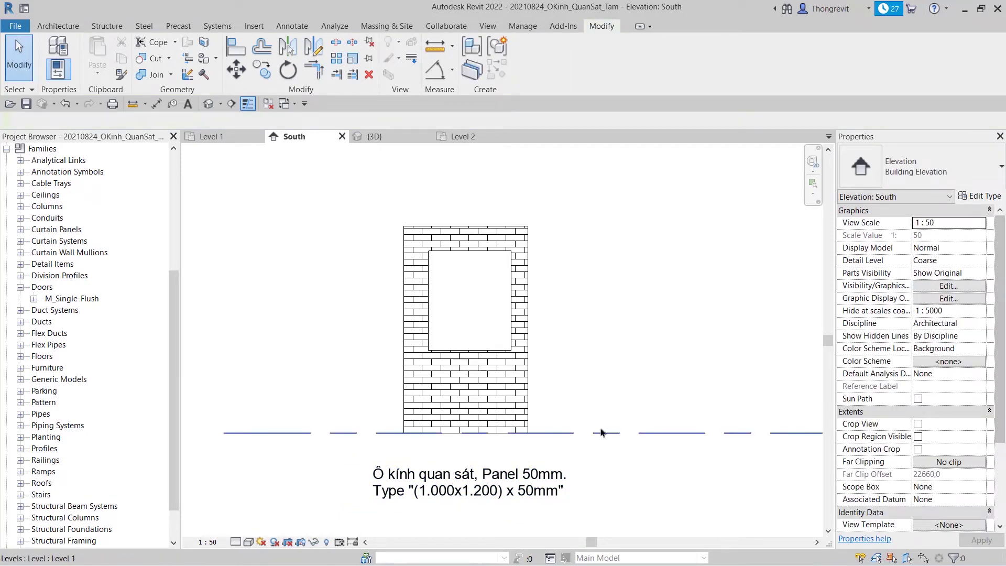
- Load 51_OKinh_50mm.rfa from 5_OKinhQuanSat > 1_OKinh_50mm into the project
{"action": "left_click", "coordinate": [255, 26]}
{"action": "left_click", "coordinate": [517, 57]}
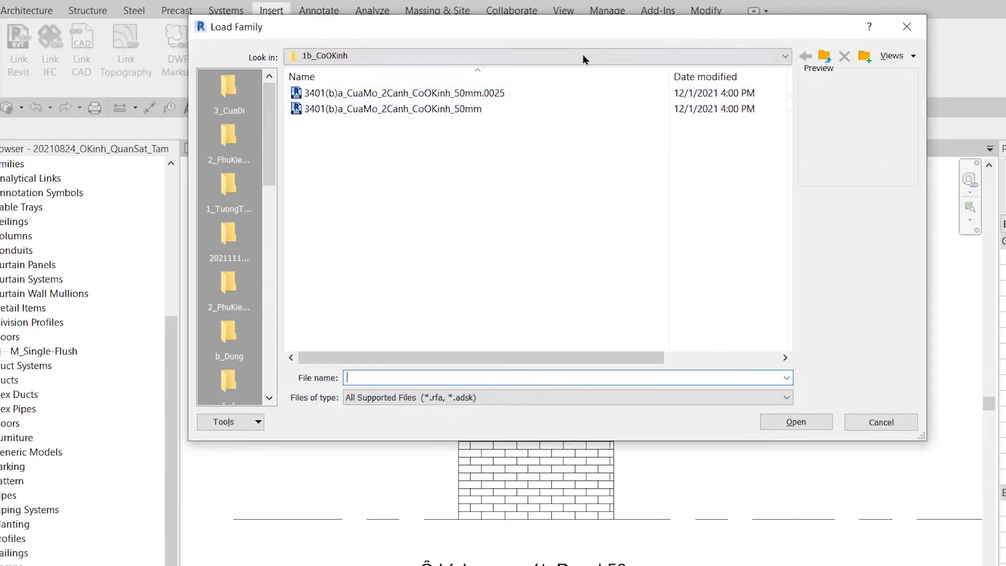
{"action": "left_click", "coordinate": [583, 56]}
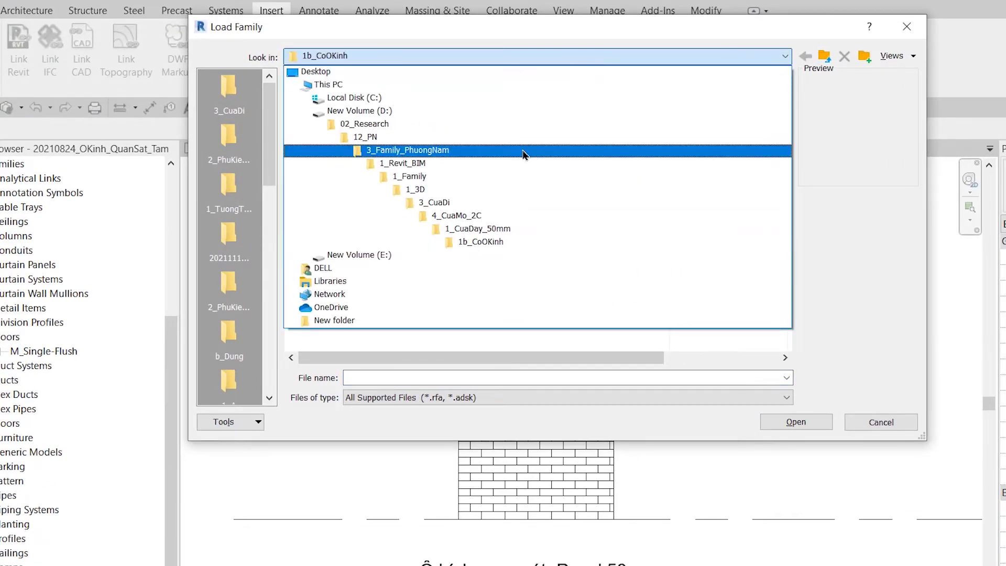
{"action": "left_click", "coordinate": [489, 191]}
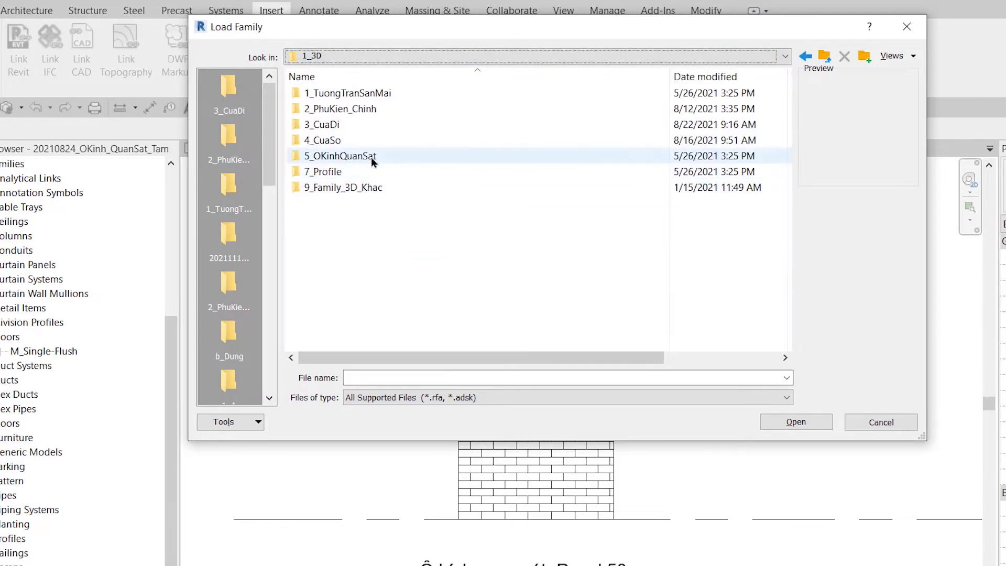
{"action": "left_click", "coordinate": [350, 157]}
{"action": "double_click", "coordinate": [380, 156]}
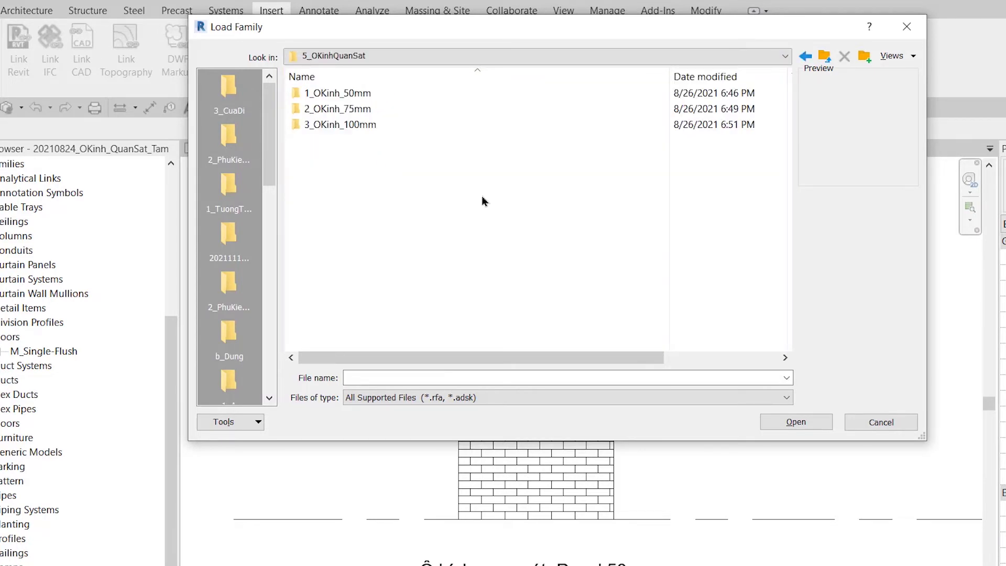
{"action": "left_click", "coordinate": [359, 96]}
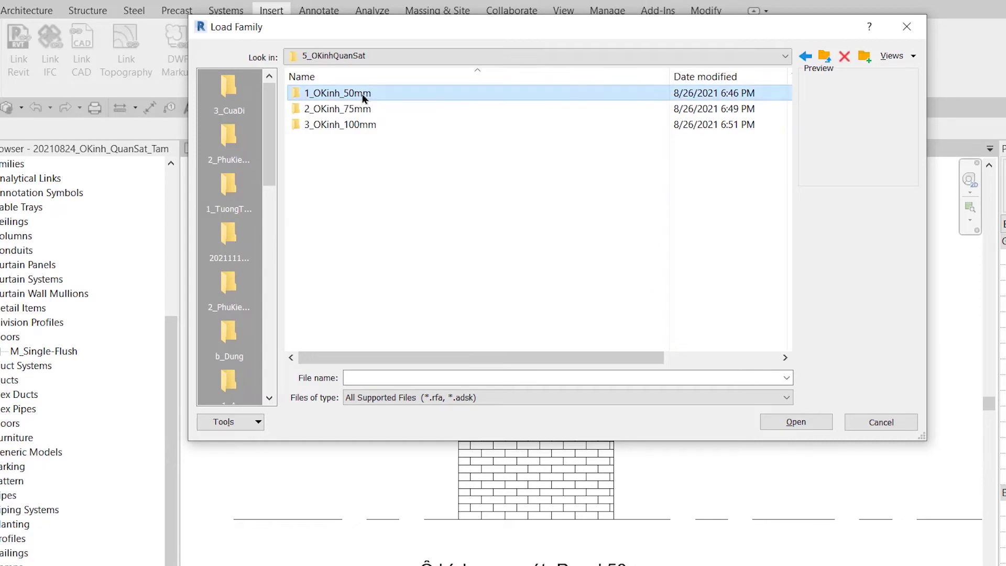
{"action": "double_click", "coordinate": [387, 101]}
{"action": "left_click", "coordinate": [348, 108]}
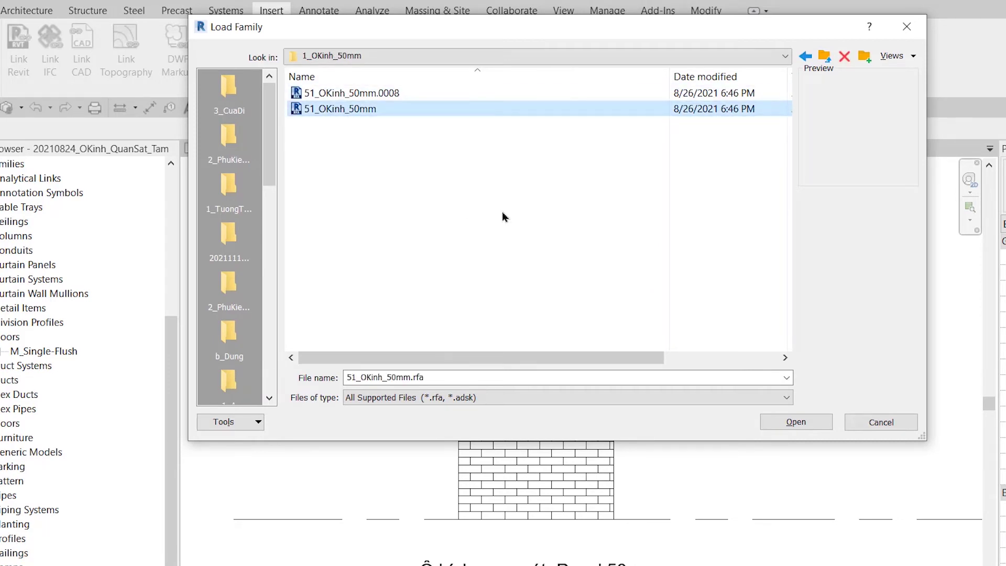
{"action": "left_click", "coordinate": [807, 427]}
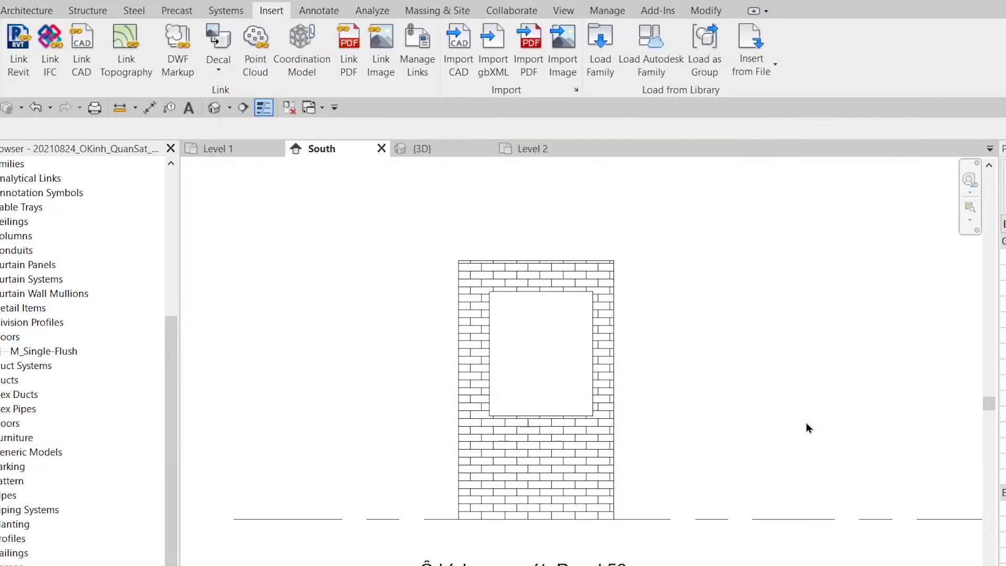
- Place the 51_OKinh_50mm (1.000x1.200)x50mm window in the wall on the Level 1 plan
{"action": "left_click", "coordinate": [243, 151]}
{"action": "scroll", "coordinate": [537, 412], "scroll_direction": "up", "scroll_amount": 3}
{"action": "scroll", "coordinate": [541, 414], "scroll_direction": "up", "scroll_amount": 2}
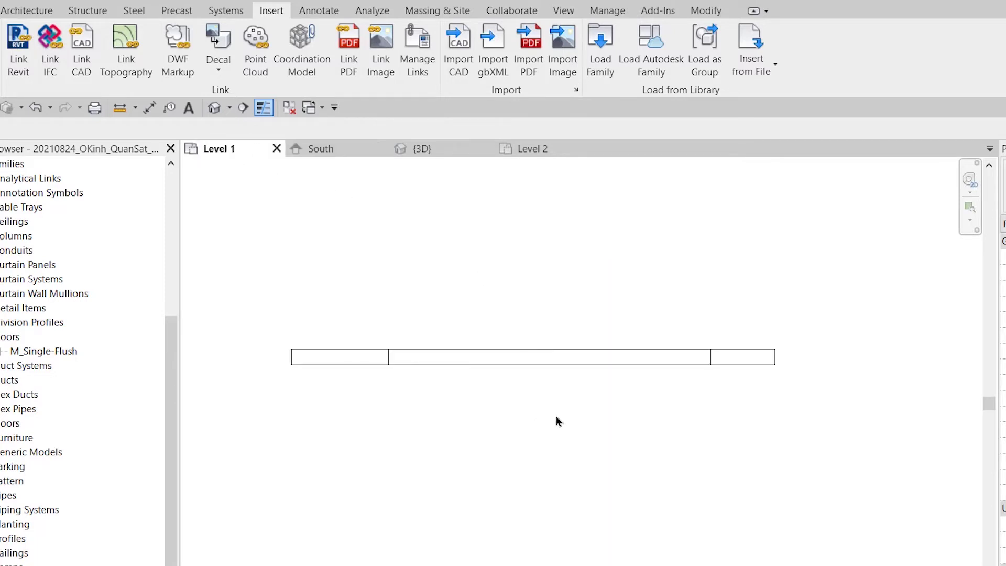
{"action": "middle_click_drag", "start_coordinate": [556, 420], "coordinate": [560, 477]}
{"action": "left_click", "coordinate": [41, 13]}
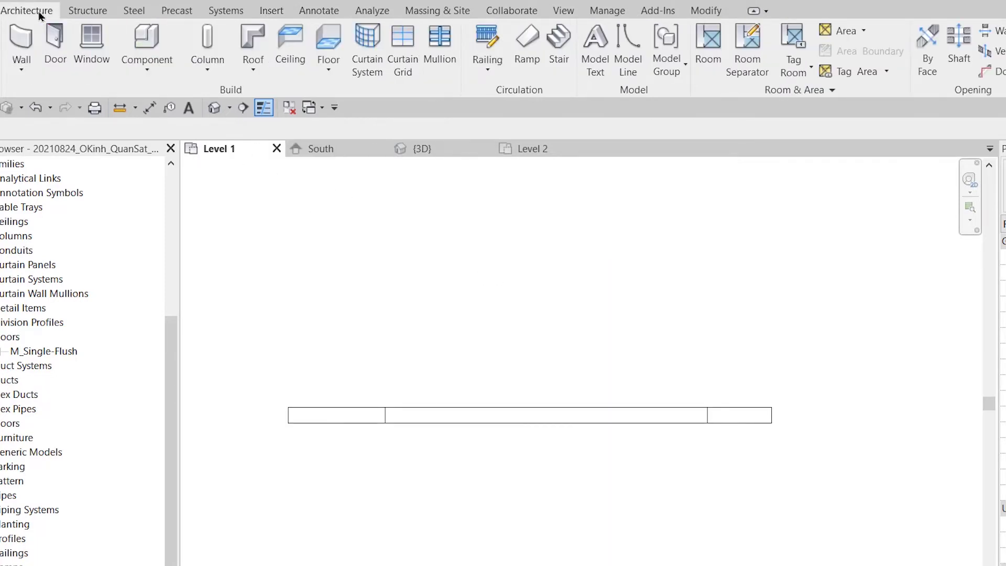
{"action": "left_click", "coordinate": [86, 53]}
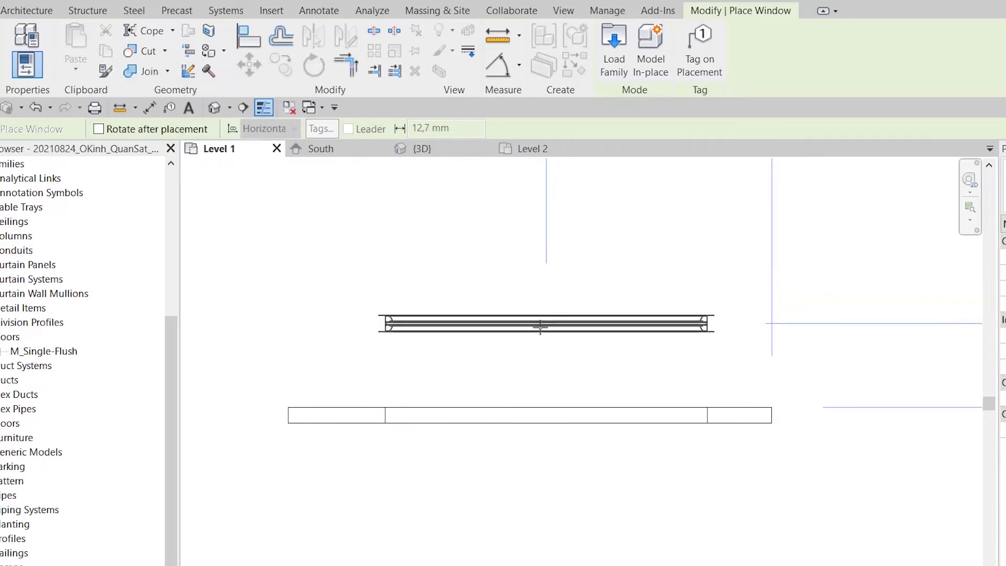
{"action": "left_click", "coordinate": [565, 342]}
{"action": "key", "text": "Escape"}
{"action": "key", "text": "Escape"}
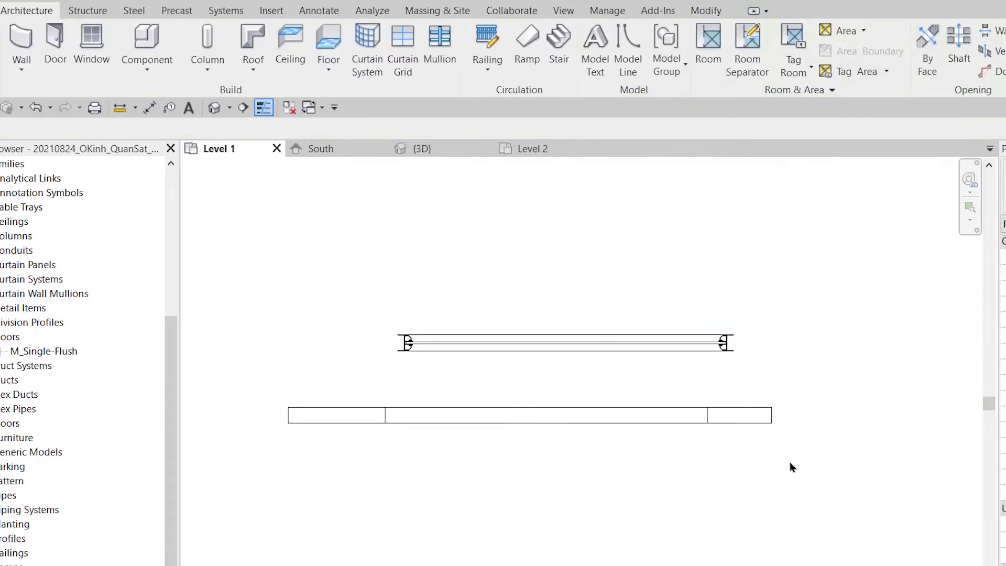
{"action": "left_click", "coordinate": [616, 357]}
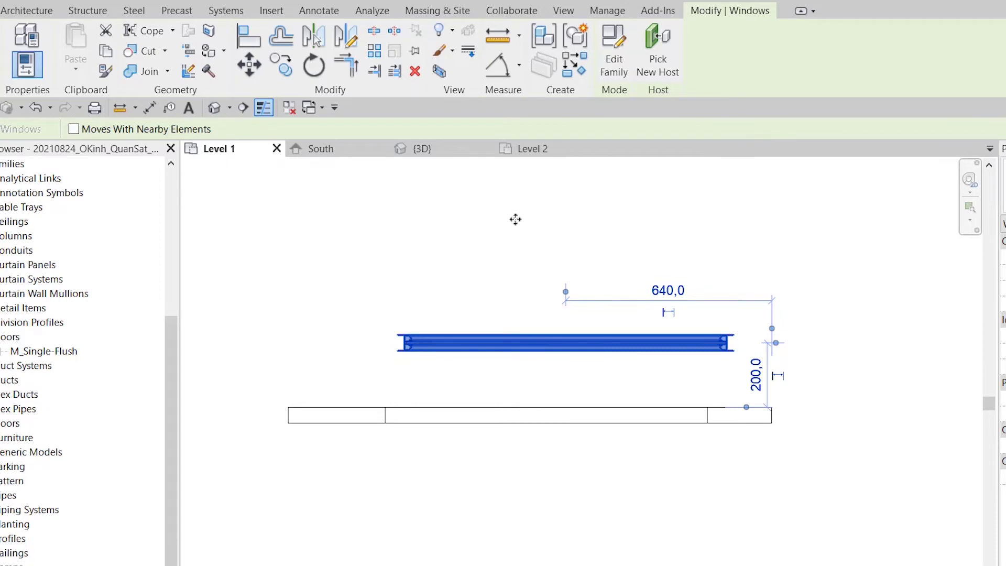
- Move the window with MV so its edge snaps flush to the wall face
{"action": "scroll", "coordinate": [393, 364], "scroll_direction": "up", "scroll_amount": 1}
{"action": "scroll", "coordinate": [393, 364], "scroll_direction": "up", "scroll_amount": 5}
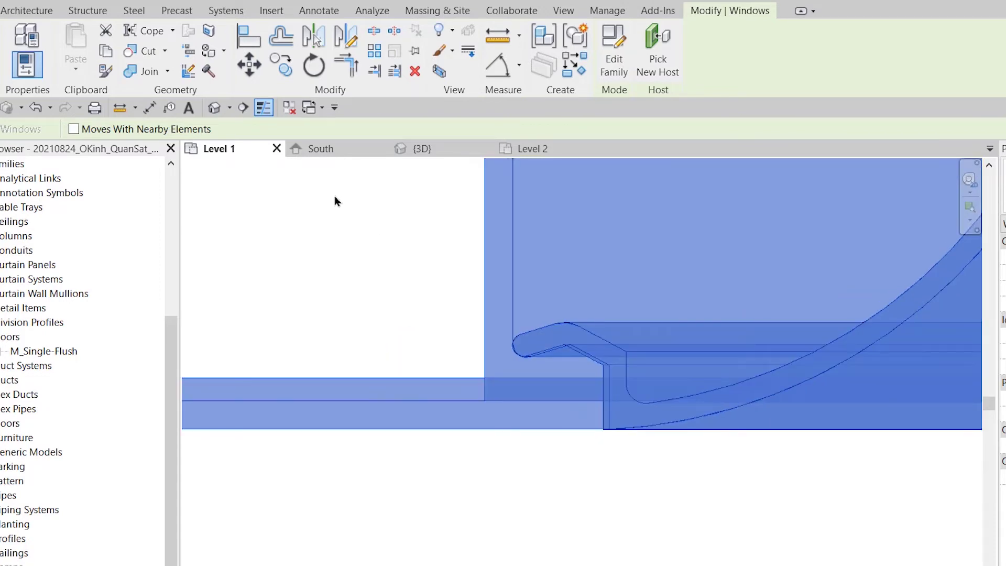
{"action": "left_click", "coordinate": [257, 73]}
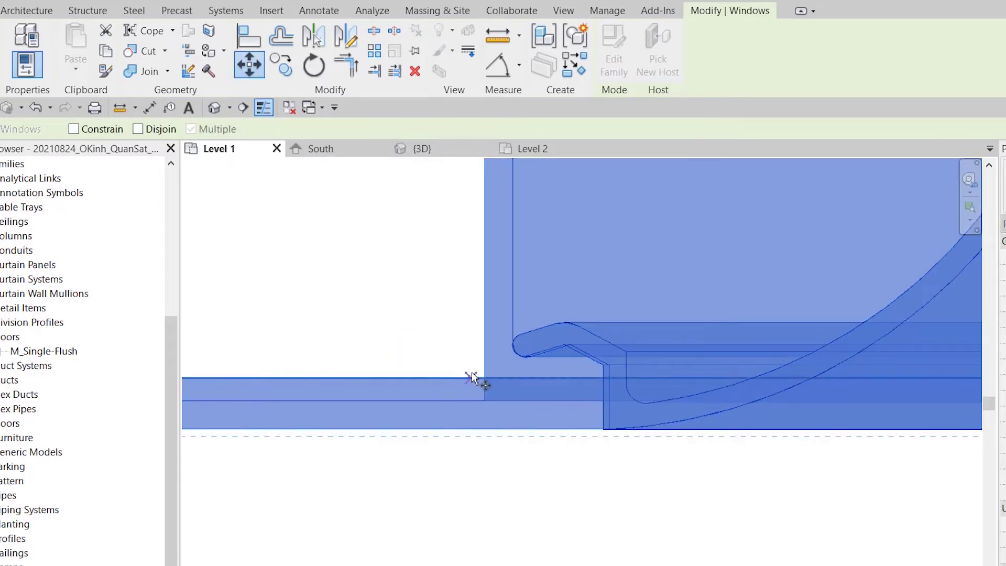
{"action": "scroll", "coordinate": [554, 428], "scroll_direction": "down", "scroll_amount": 1}
{"action": "scroll", "coordinate": [578, 355], "scroll_direction": "down", "scroll_amount": 2}
{"action": "scroll", "coordinate": [578, 354], "scroll_direction": "up", "scroll_amount": 2}
{"action": "scroll", "coordinate": [590, 294], "scroll_direction": "up", "scroll_amount": 2}
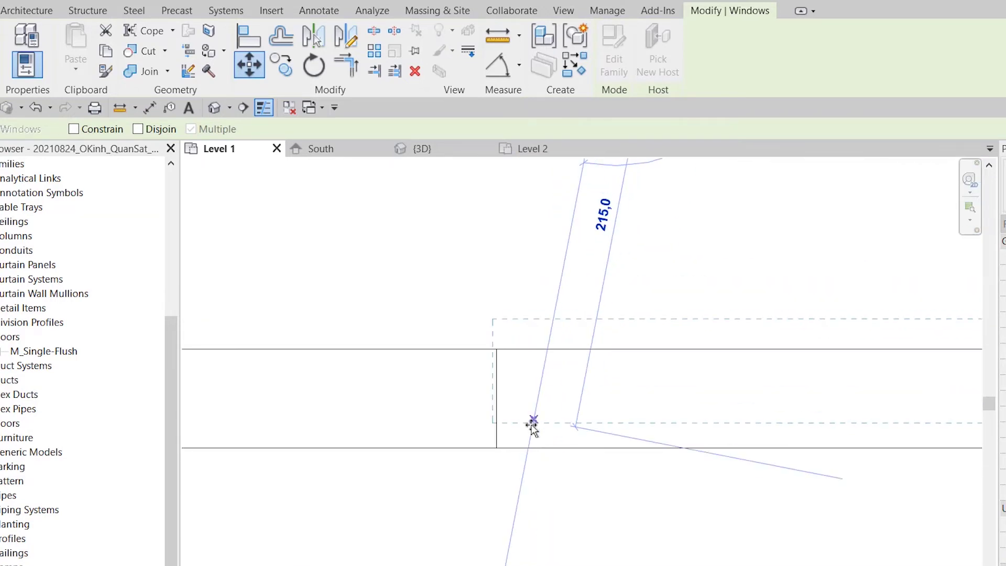
{"action": "scroll", "coordinate": [531, 422], "scroll_direction": "up", "scroll_amount": 2}
{"action": "left_click", "coordinate": [457, 455]}
{"action": "scroll", "coordinate": [527, 510], "scroll_direction": "down", "scroll_amount": 2}
{"action": "scroll", "coordinate": [431, 285], "scroll_direction": "up", "scroll_amount": 1}
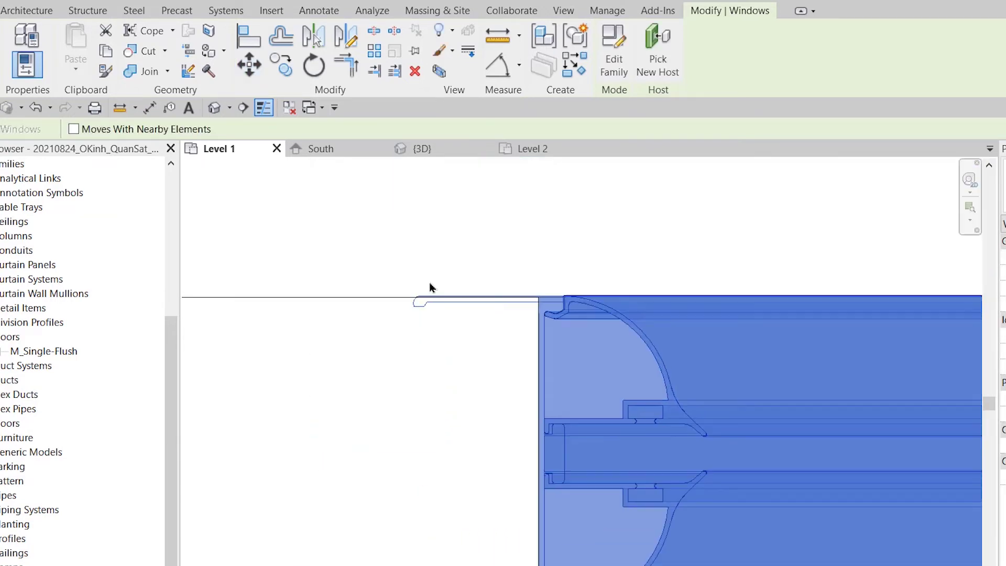
{"action": "scroll", "coordinate": [465, 314], "scroll_direction": "up", "scroll_amount": 2}
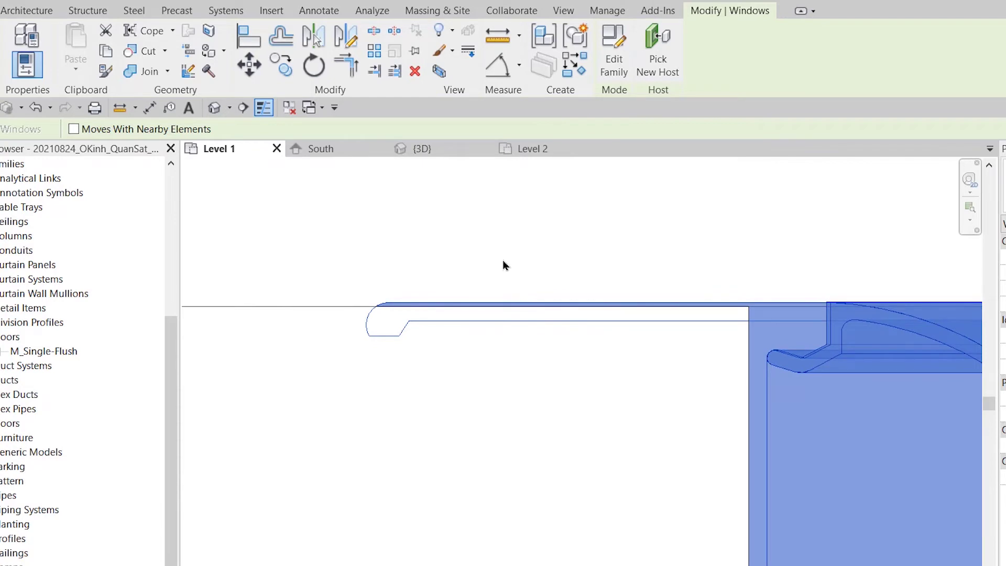
{"action": "key", "text": "m"}
{"action": "key", "text": "v"}
{"action": "left_click", "coordinate": [485, 320]}
{"action": "scroll", "coordinate": [485, 315], "scroll_direction": "up", "scroll_amount": 2}
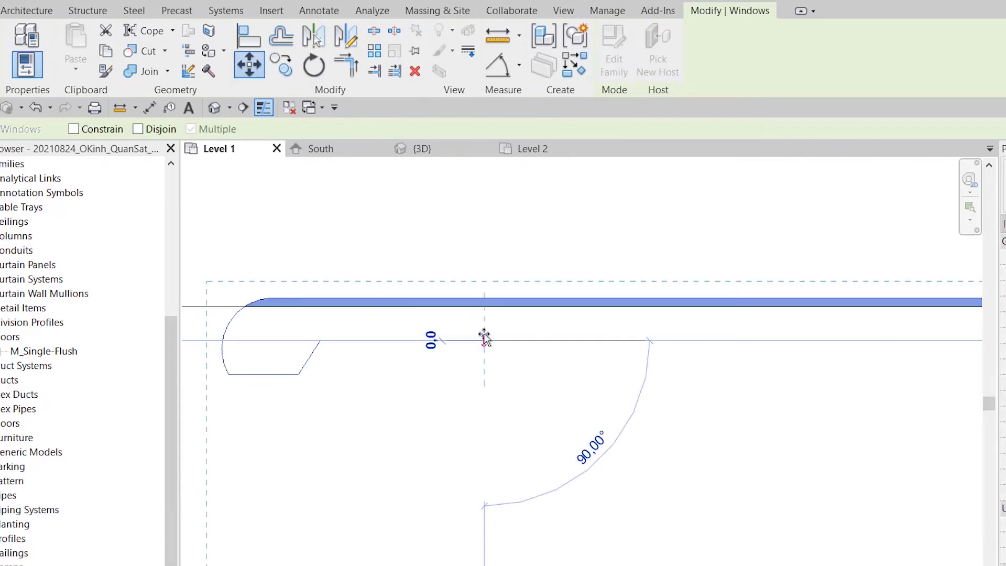
{"action": "left_click", "coordinate": [484, 303]}
{"action": "scroll", "coordinate": [535, 400], "scroll_direction": "up", "scroll_amount": 2}
{"action": "scroll", "coordinate": [535, 400], "scroll_direction": "up", "scroll_amount": 2}
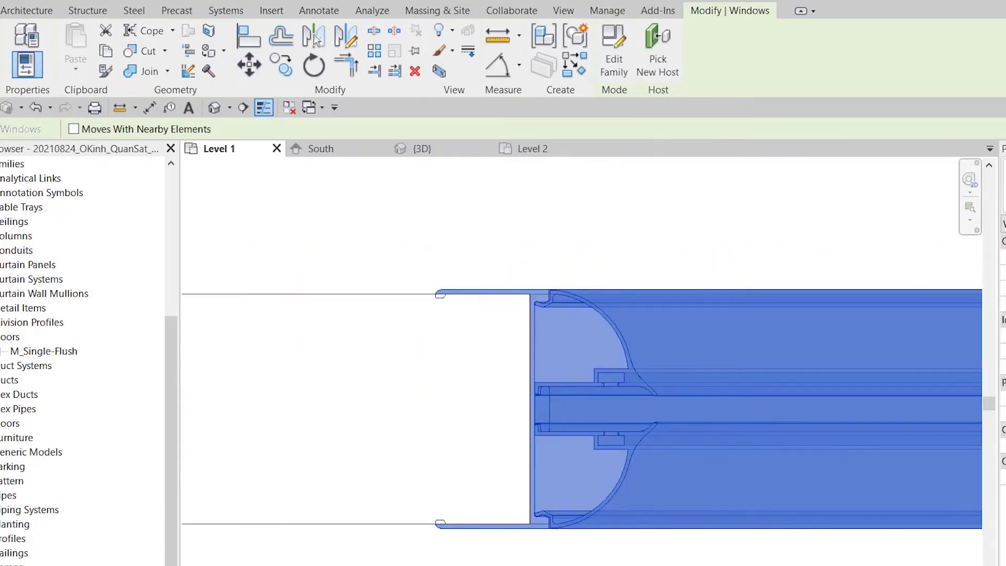
{"action": "scroll", "coordinate": [712, 542], "scroll_direction": "down", "scroll_amount": 2}
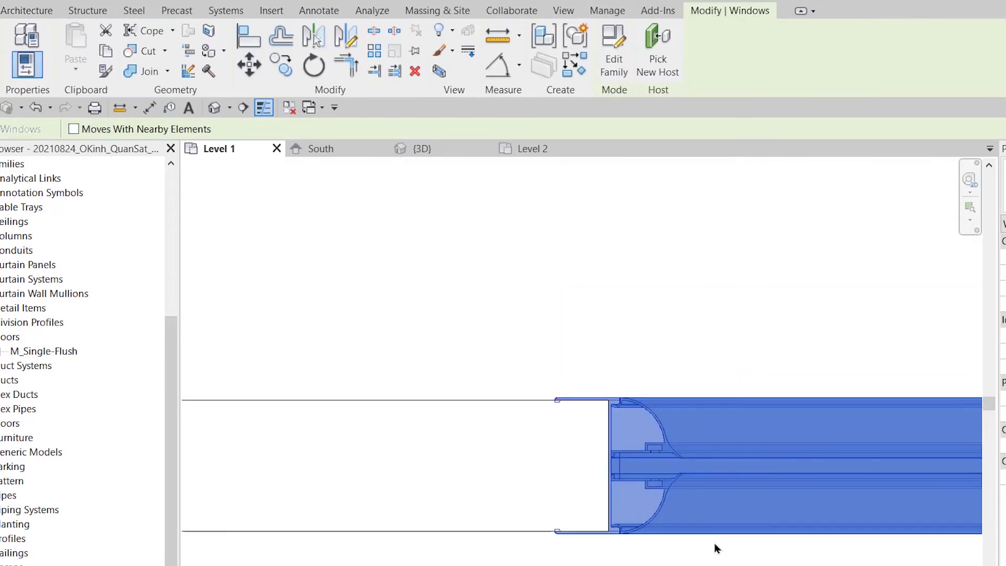
{"action": "scroll", "coordinate": [374, 497], "scroll_direction": "down", "scroll_amount": 2}
- Check both ends of the window against the wall, then begin a section through it
{"action": "middle_click_drag", "start_coordinate": [373, 497], "coordinate": [248, 480]}
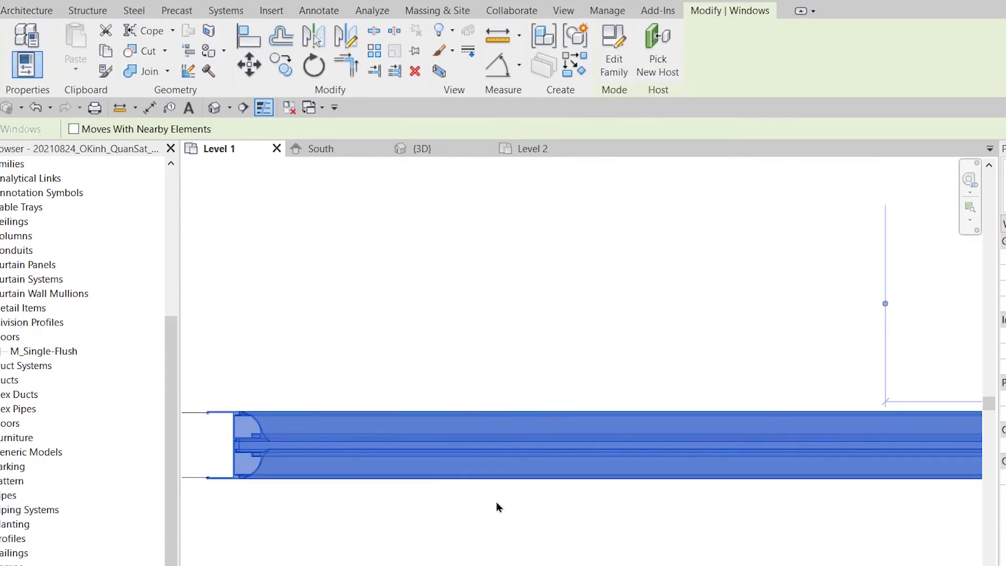
{"action": "scroll", "coordinate": [540, 507], "scroll_direction": "down", "scroll_amount": 3}
{"action": "middle_click_drag", "start_coordinate": [655, 520], "coordinate": [668, 476]}
{"action": "scroll", "coordinate": [660, 471], "scroll_direction": "up", "scroll_amount": 2}
{"action": "scroll", "coordinate": [639, 503], "scroll_direction": "up", "scroll_amount": 3}
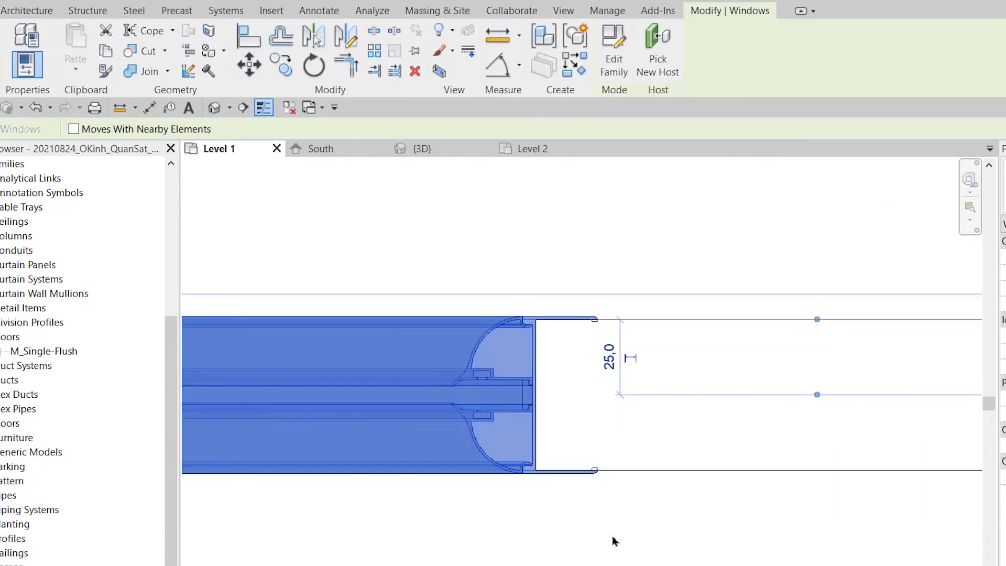
{"action": "left_click", "coordinate": [681, 489]}
{"action": "left_click", "coordinate": [683, 473]}
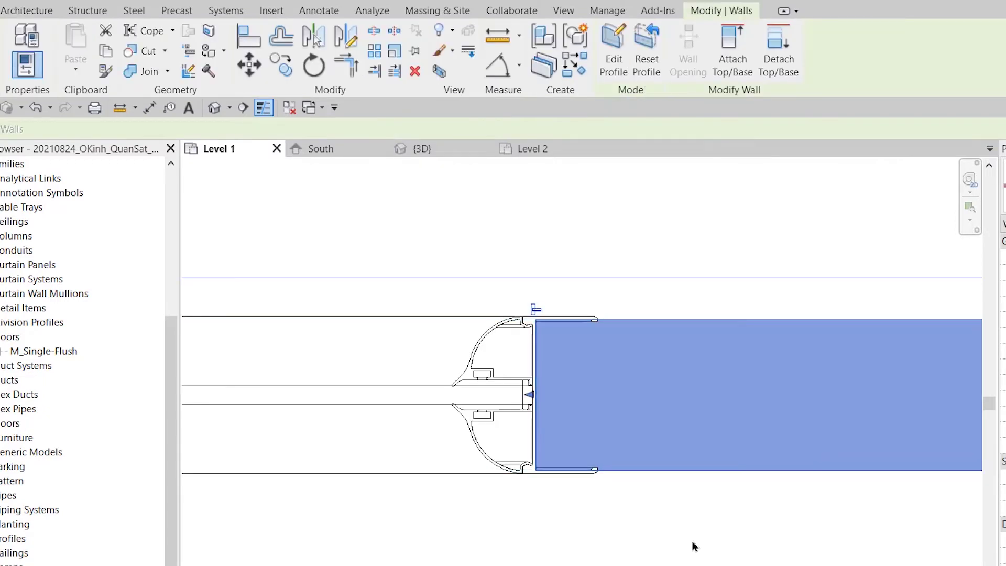
{"action": "left_click", "coordinate": [692, 545]}
{"action": "scroll", "coordinate": [676, 550], "scroll_direction": "down", "scroll_amount": 3}
{"action": "middle_click_drag", "start_coordinate": [654, 564], "coordinate": [844, 464]}
{"action": "scroll", "coordinate": [763, 486], "scroll_direction": "down", "scroll_amount": 2}
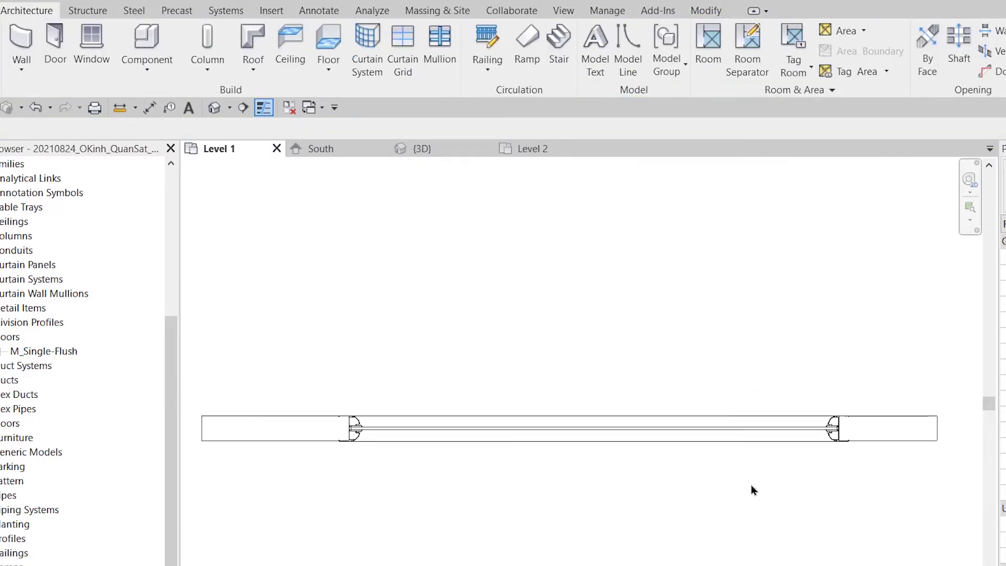
{"action": "left_click", "coordinate": [243, 108]}
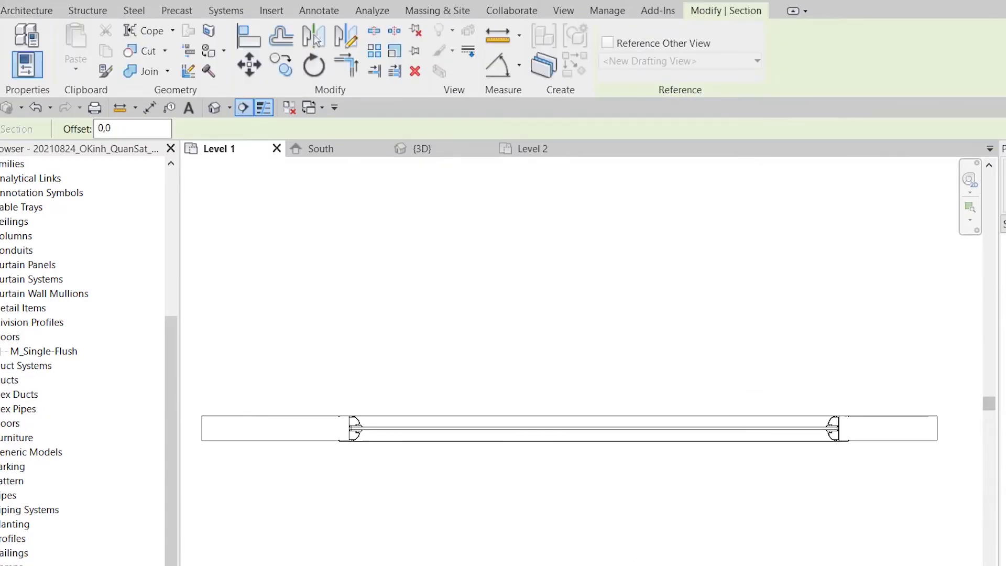
- Draw a section line vertically across the 50 mm window and open its Detail 0 view
{"action": "left_click", "coordinate": [588, 335]}
{"action": "left_click", "coordinate": [588, 510]}
{"action": "key", "text": "Escape"}
{"action": "key", "text": "Escape"}
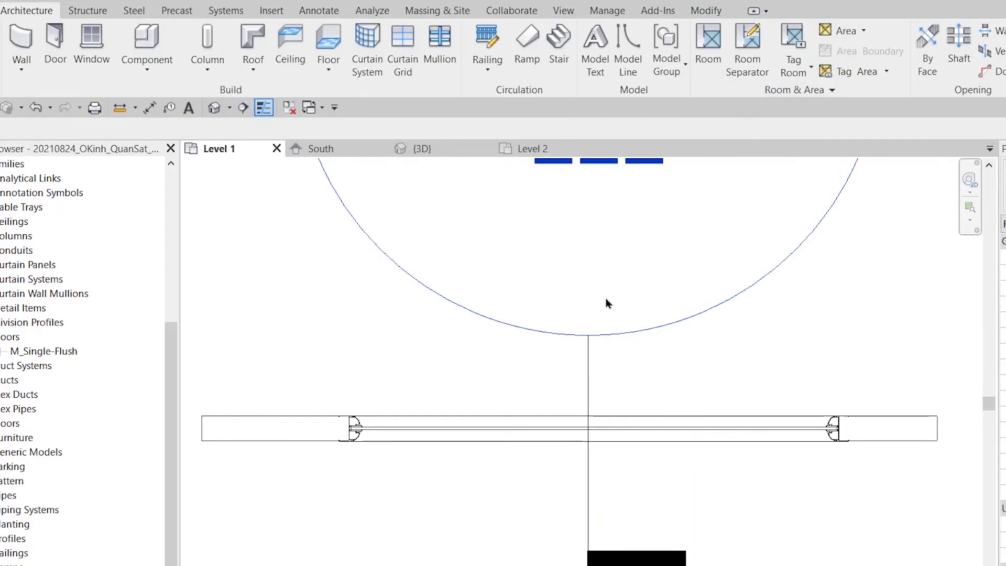
{"action": "scroll", "coordinate": [607, 239], "scroll_direction": "down", "scroll_amount": 3}
{"action": "double_click", "coordinate": [611, 220]}
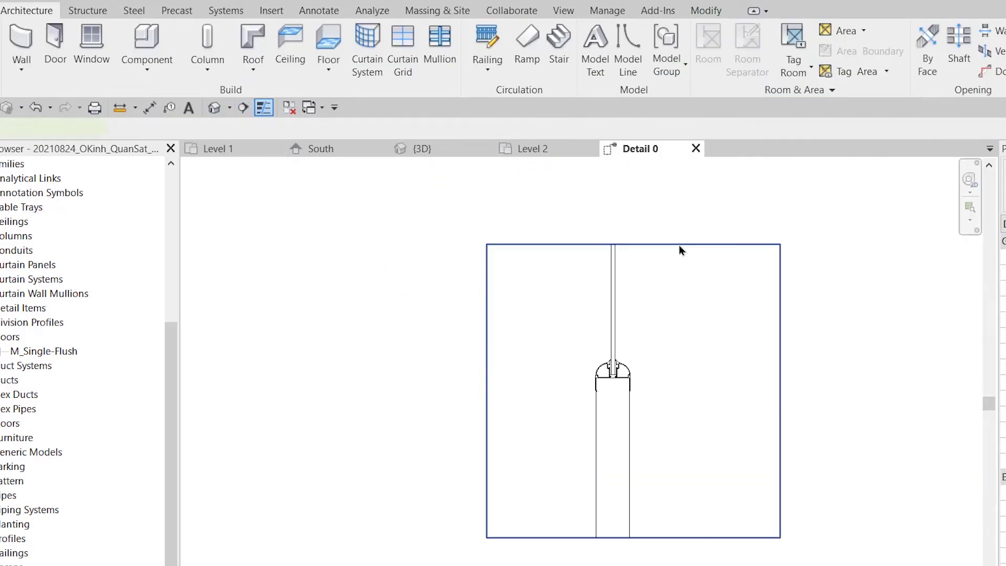
- Extend the Detail 0 crop region upward to frame the whole window profile
{"action": "left_click", "coordinate": [678, 244]}
{"action": "left_click_drag", "start_coordinate": [618, 389], "coordinate": [620, 214]}
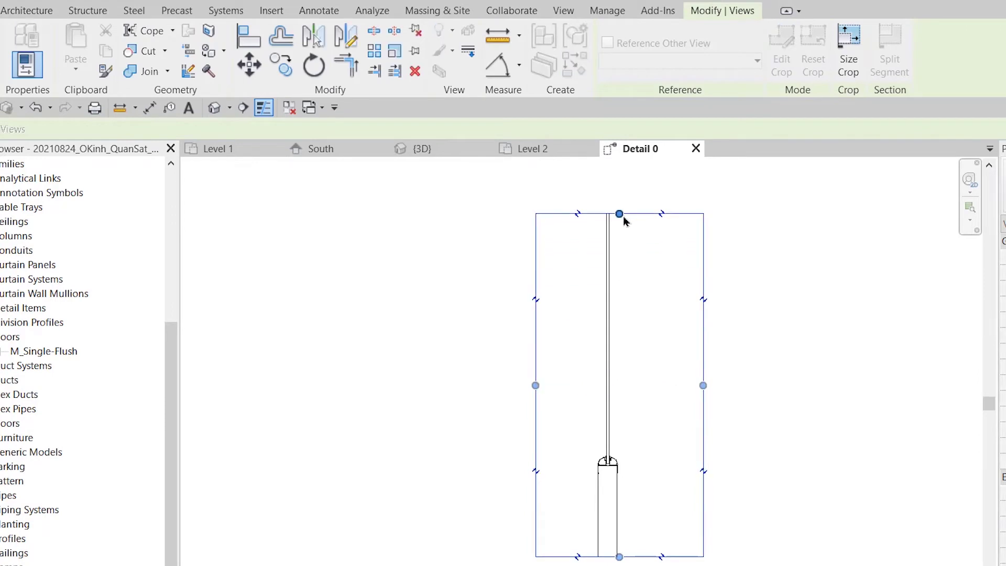
{"action": "scroll", "coordinate": [608, 357], "scroll_direction": "up", "scroll_amount": 10}
{"action": "left_click", "coordinate": [623, 355]}
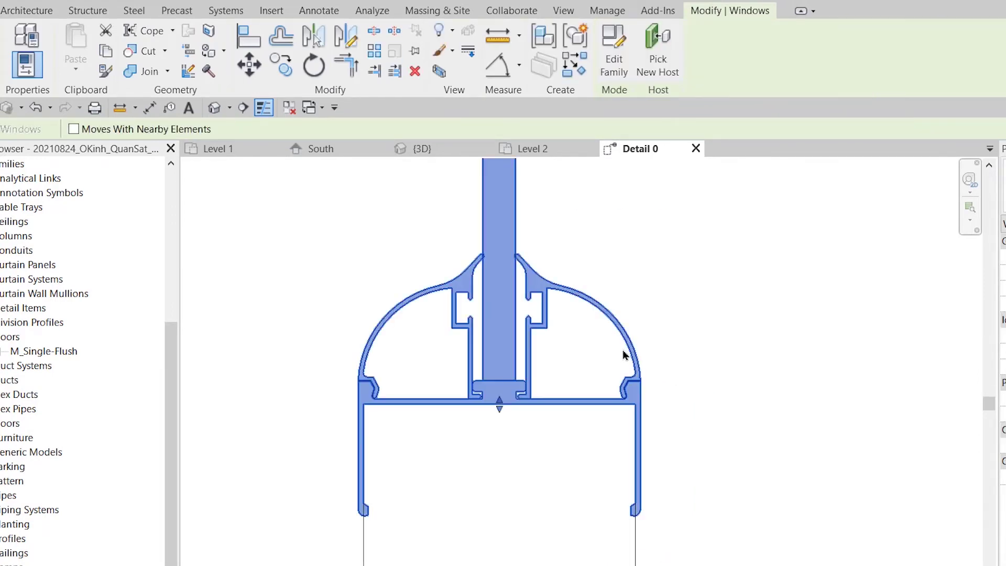
{"action": "scroll", "coordinate": [370, 420], "scroll_direction": "up", "scroll_amount": 3}
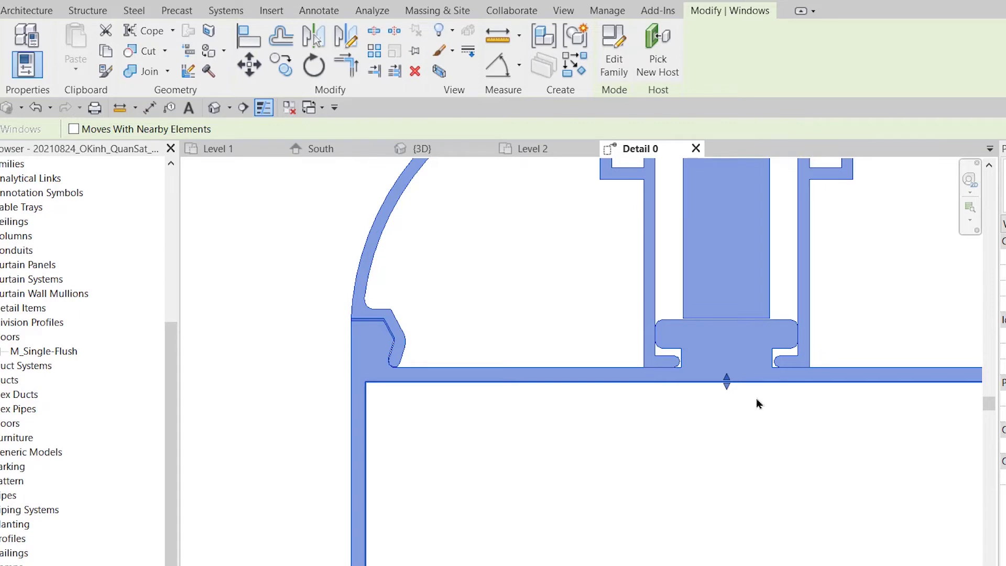
{"action": "scroll", "coordinate": [821, 410], "scroll_direction": "down", "scroll_amount": 5}
{"action": "middle_click_drag", "start_coordinate": [822, 410], "coordinate": [690, 442]}
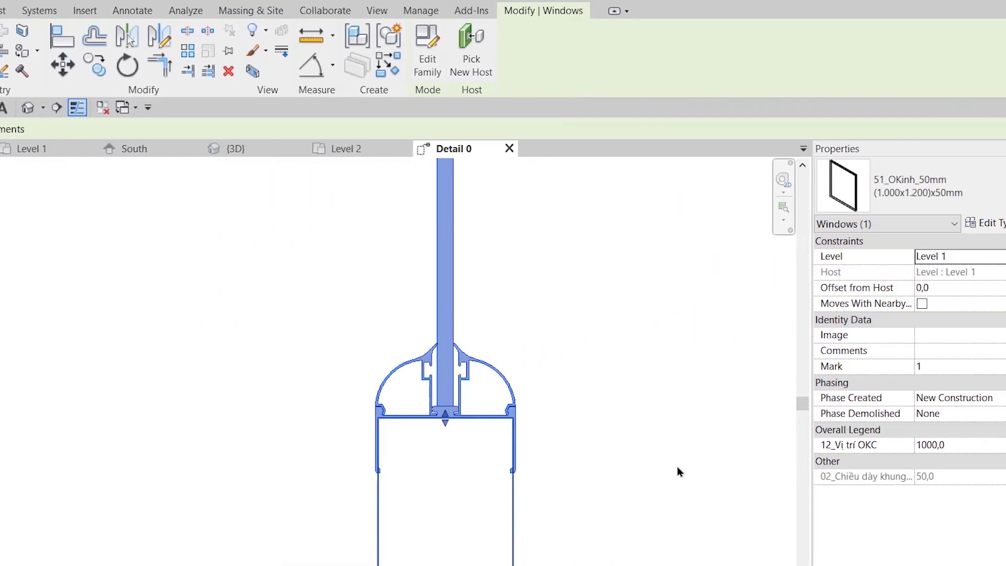
- Try the 12_Vi trí OKC value at 800,0, then restore it to 1000,0
{"action": "left_click", "coordinate": [957, 450]}
{"action": "left_click", "coordinate": [925, 444]}
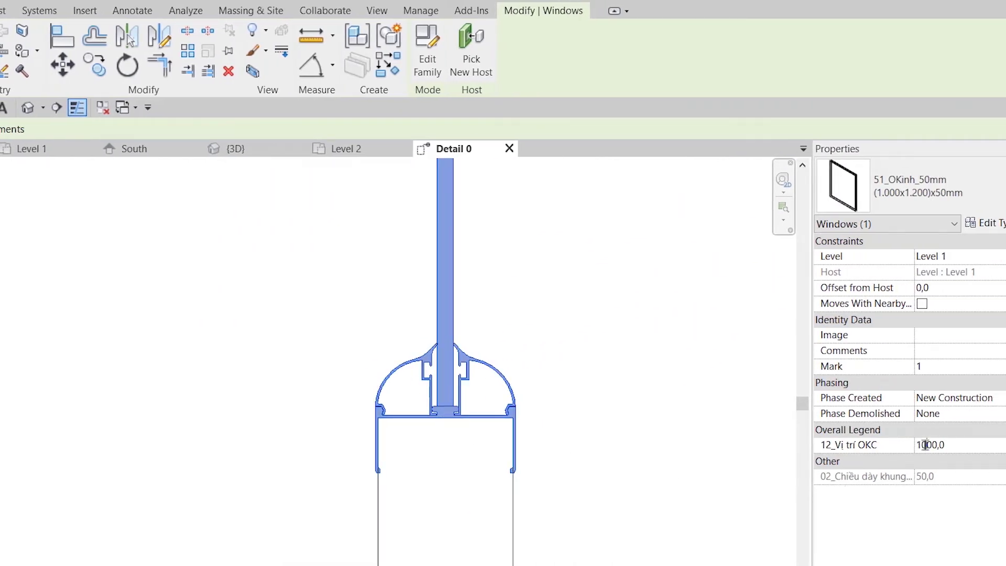
{"action": "left_click_drag", "start_coordinate": [926, 444], "coordinate": [895, 444]}
{"action": "type", "text": "8"}
{"action": "key", "text": "Return"}
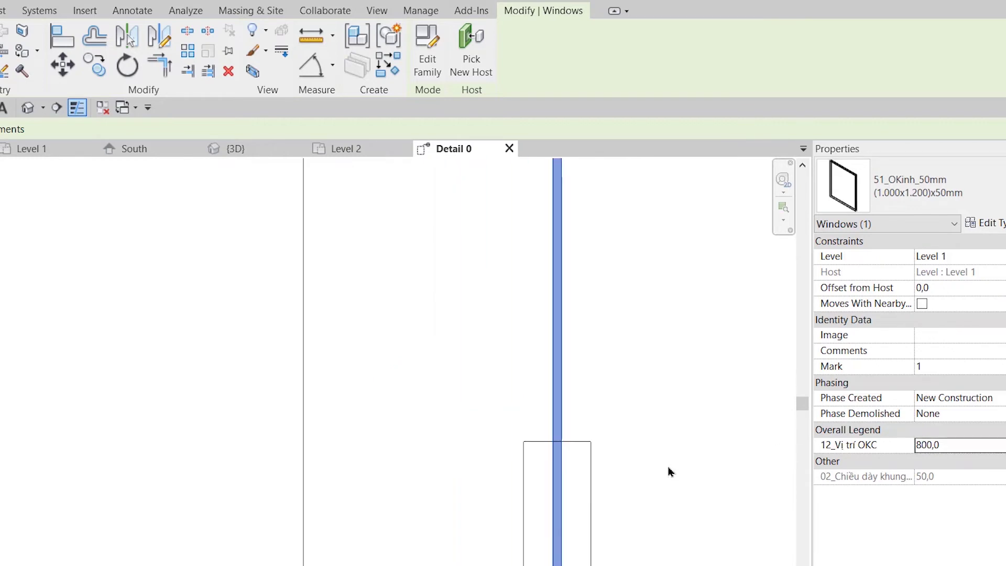
{"action": "scroll", "coordinate": [668, 472], "scroll_direction": "down", "scroll_amount": 2}
{"action": "scroll", "coordinate": [655, 465], "scroll_direction": "down", "scroll_amount": 2}
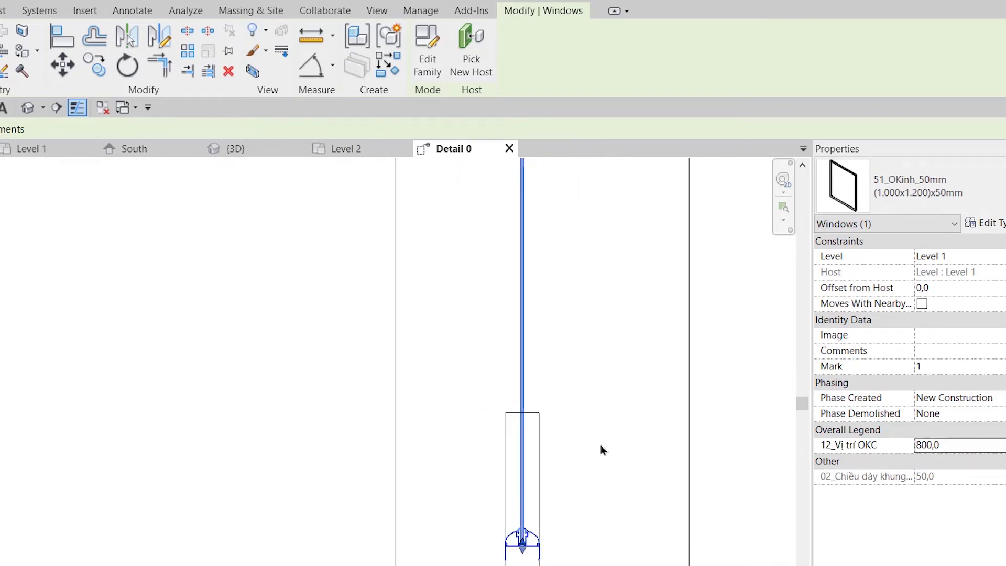
{"action": "left_click", "coordinate": [921, 444]}
{"action": "left_click_drag", "start_coordinate": [920, 444], "coordinate": [898, 444]}
{"action": "type", "text": "10"}
{"action": "key", "text": "Return"}
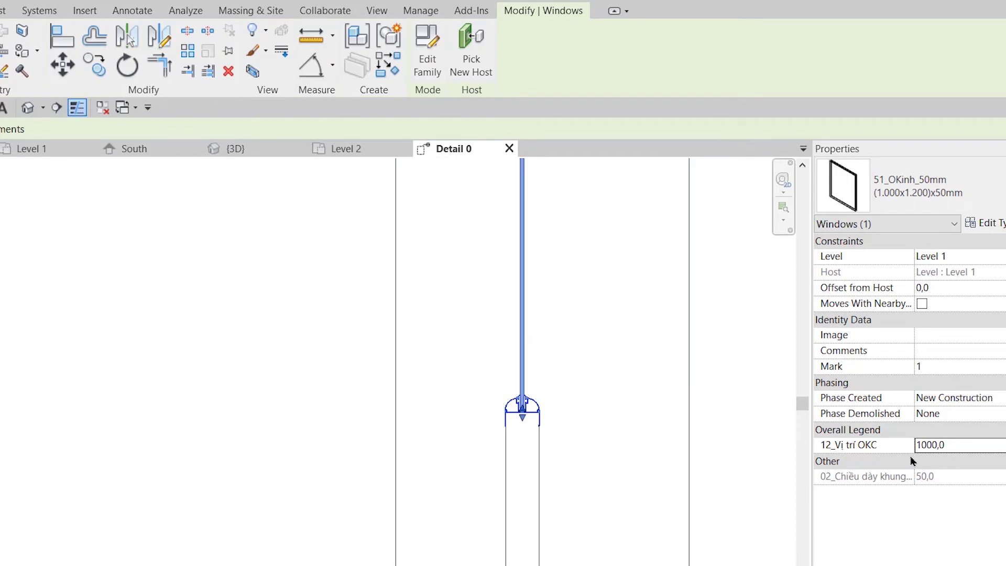
- Move (MV) the 50 mm window 75 vertically so its frame seats on the wall opening
{"action": "key", "text": "m"}
{"action": "key", "text": "v"}
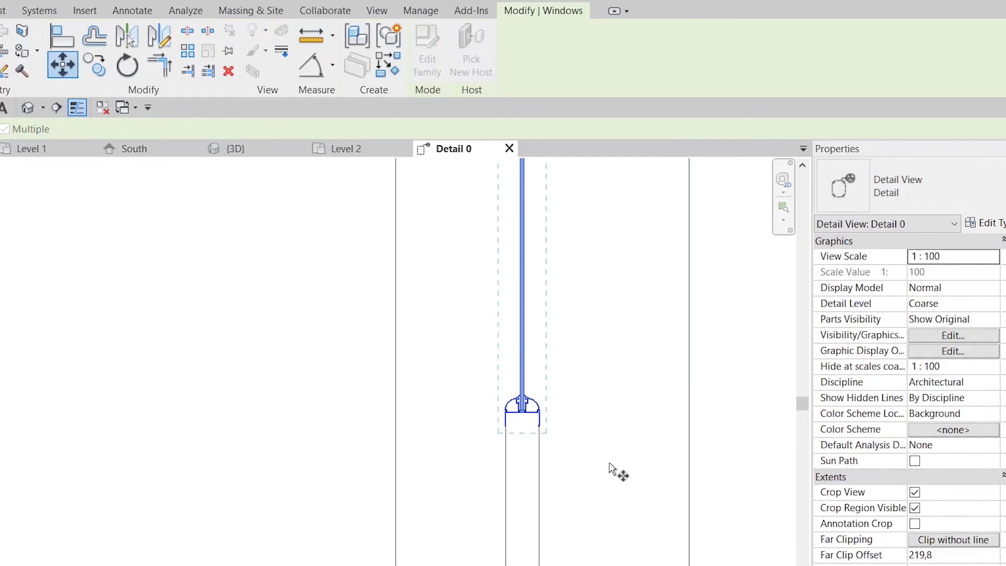
{"action": "left_click", "coordinate": [611, 466]}
{"action": "left_click", "coordinate": [611, 418]}
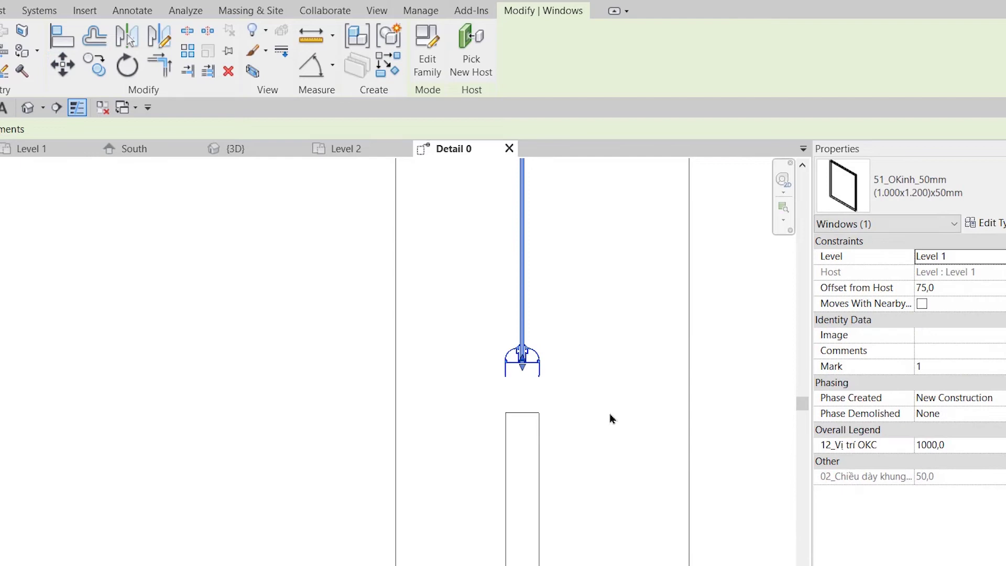
{"action": "left_click", "coordinate": [646, 433]}
- Reselect the window in Detail 0 to check its offset from host is 0,0
{"action": "left_click", "coordinate": [543, 374]}
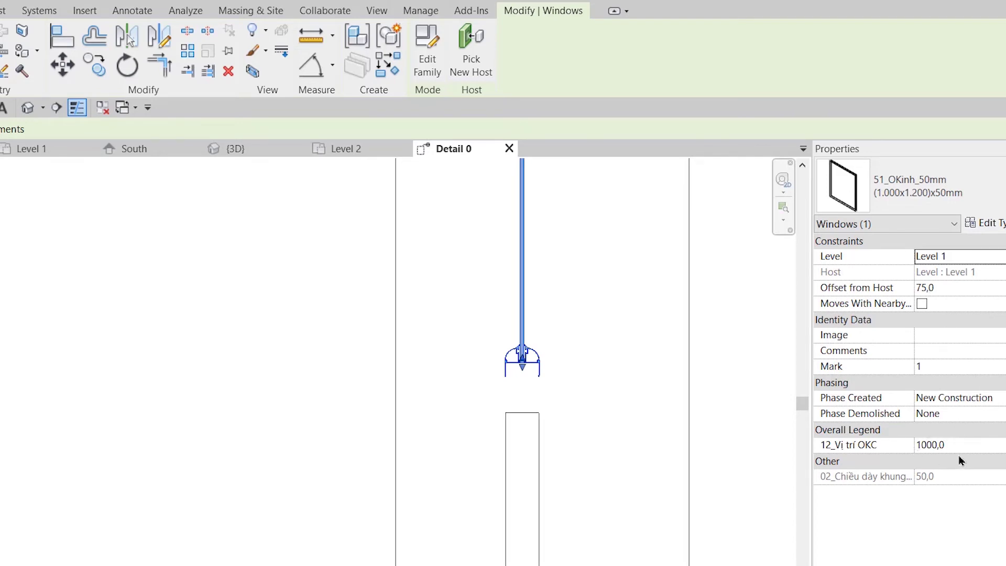
{"action": "left_click", "coordinate": [783, 482]}
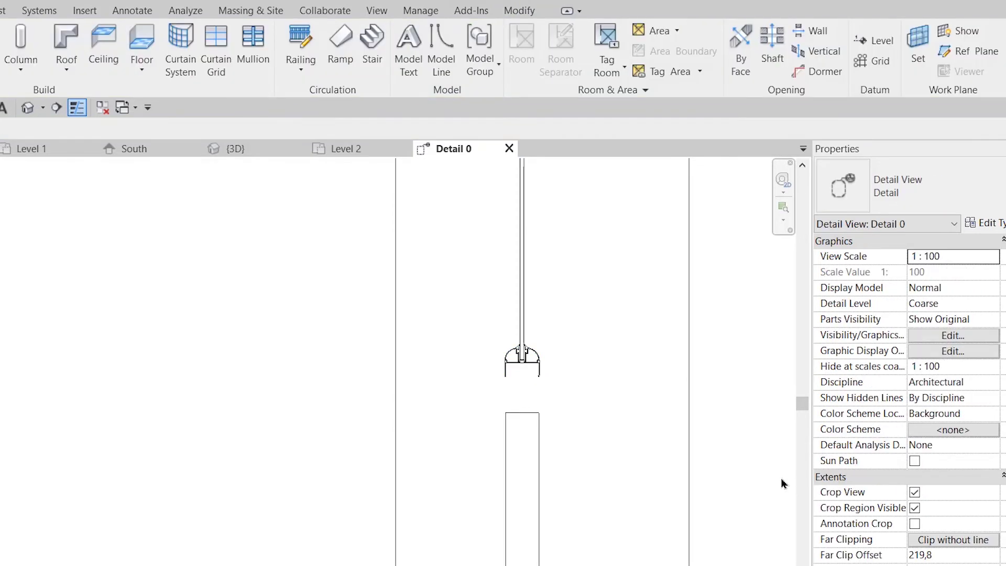
{"action": "left_click", "coordinate": [548, 408]}
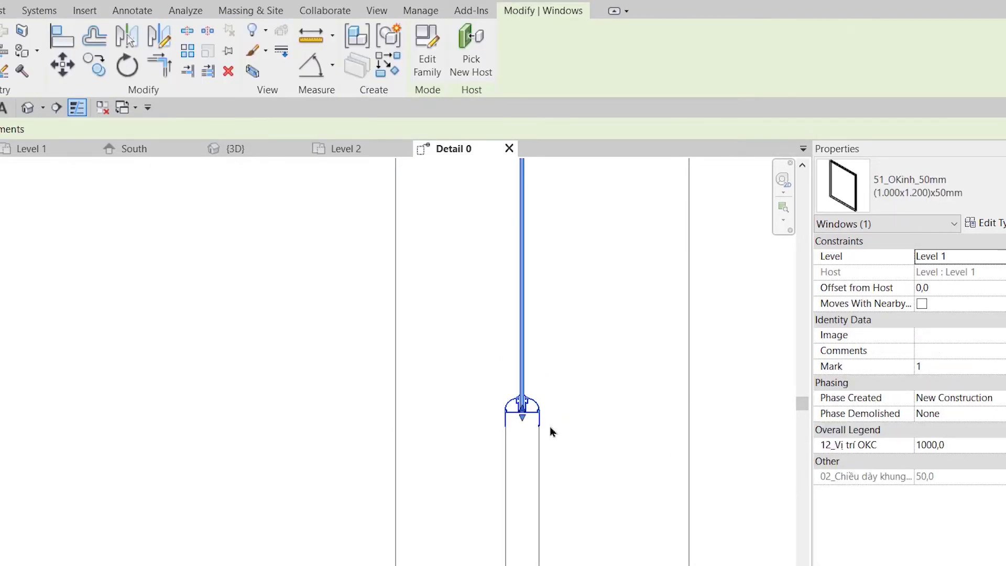
{"action": "scroll", "coordinate": [561, 420], "scroll_direction": "down", "scroll_amount": 2}
{"action": "scroll", "coordinate": [565, 471], "scroll_direction": "down", "scroll_amount": 2}
{"action": "scroll", "coordinate": [543, 409], "scroll_direction": "up", "scroll_amount": 3}
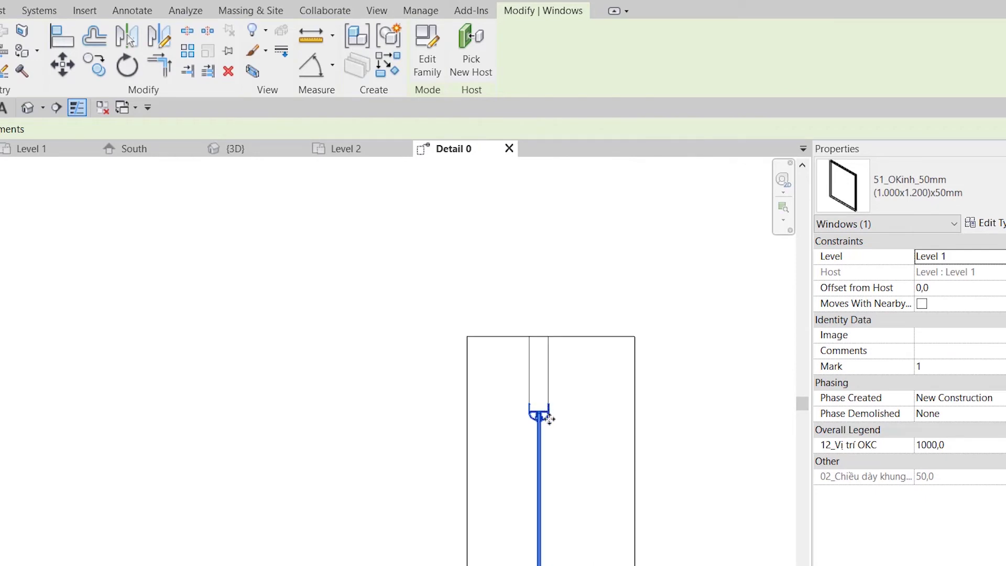
{"action": "scroll", "coordinate": [544, 414], "scroll_direction": "up", "scroll_amount": 8}
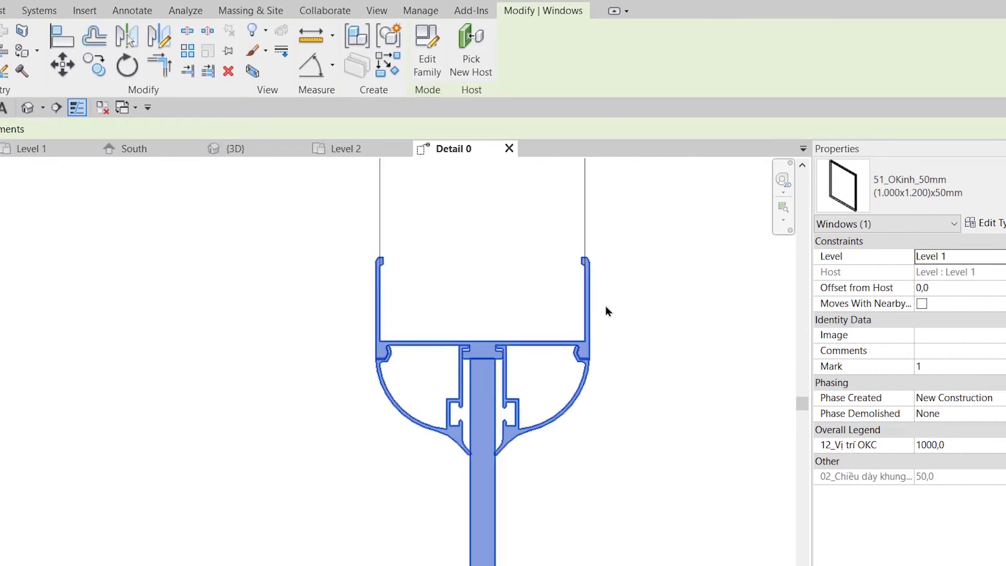
- Delete the Detail 0 callout from the South elevation, along with its view
{"action": "left_click", "coordinate": [150, 152]}
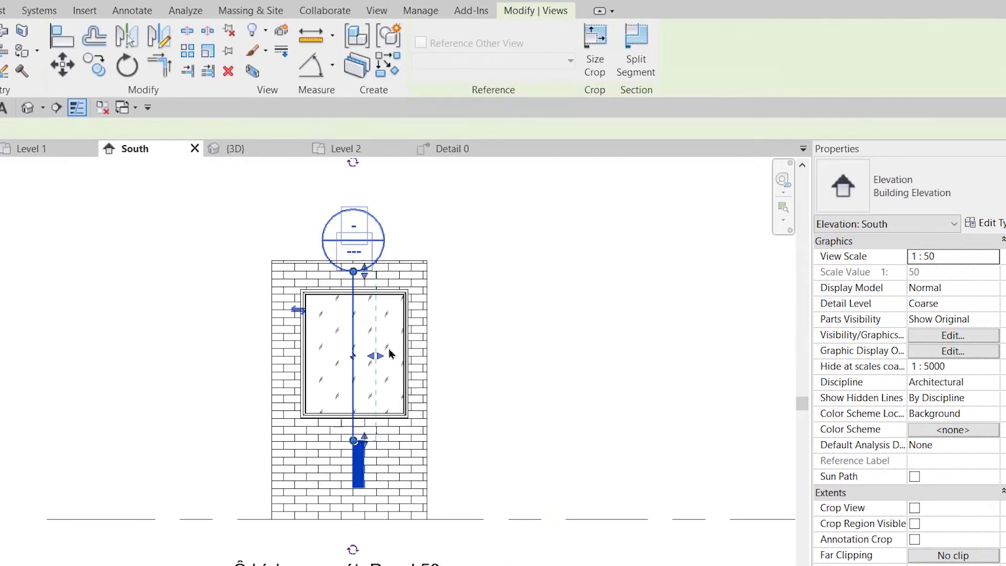
{"action": "key", "text": "Delete"}
{"action": "key", "text": "Return"}
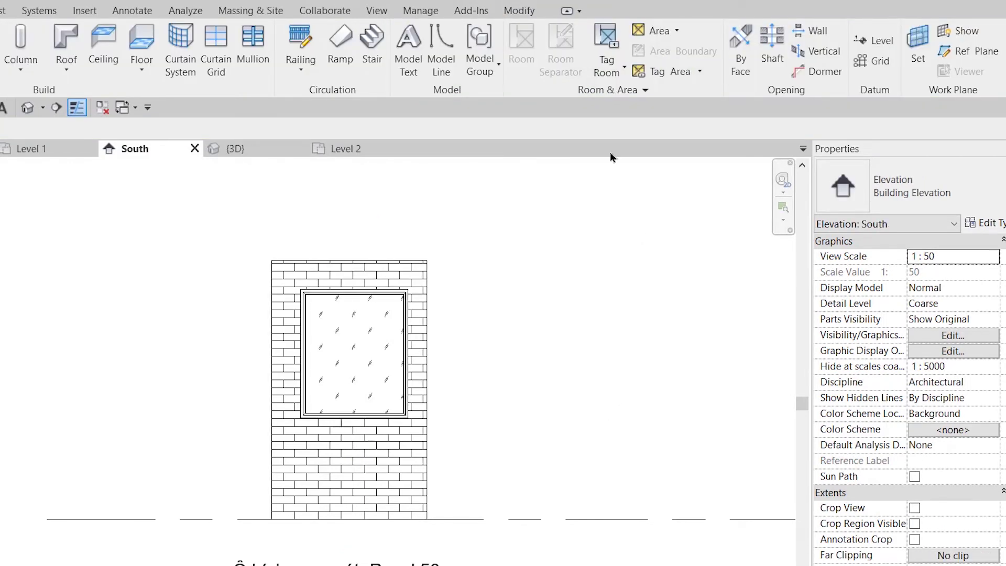
- Load the 52_OKinh_75mm.rfa family from the 2_OKinh_75mm folder
{"action": "left_click", "coordinate": [85, 10]}
{"action": "left_click", "coordinate": [413, 49]}
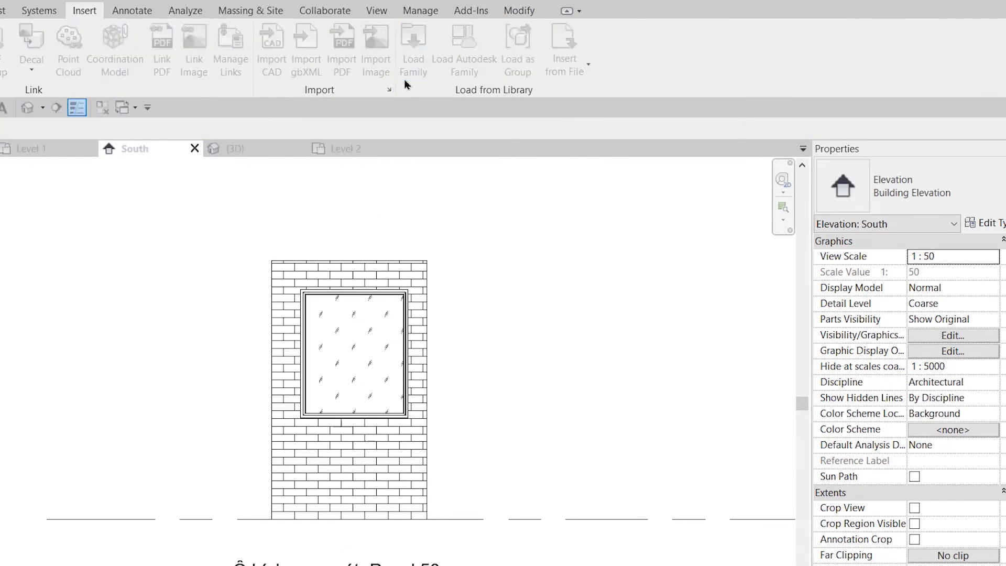
{"action": "left_click", "coordinate": [637, 55]}
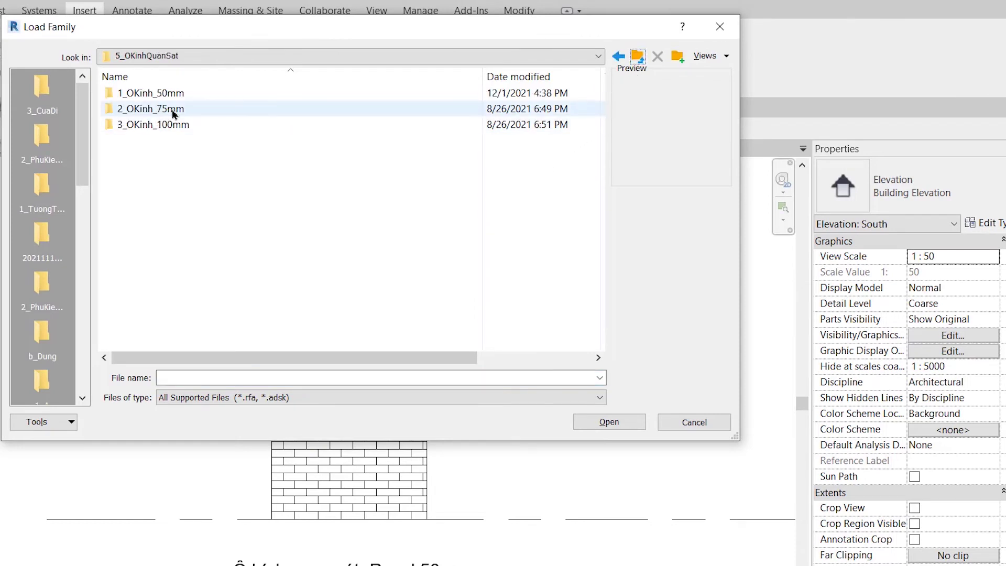
{"action": "double_click", "coordinate": [241, 116]}
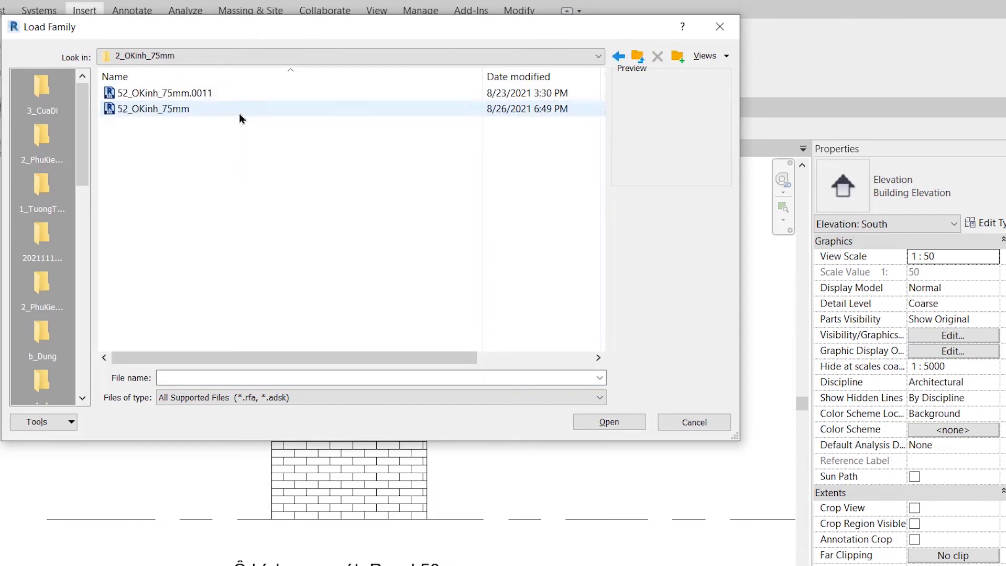
{"action": "left_click", "coordinate": [177, 116]}
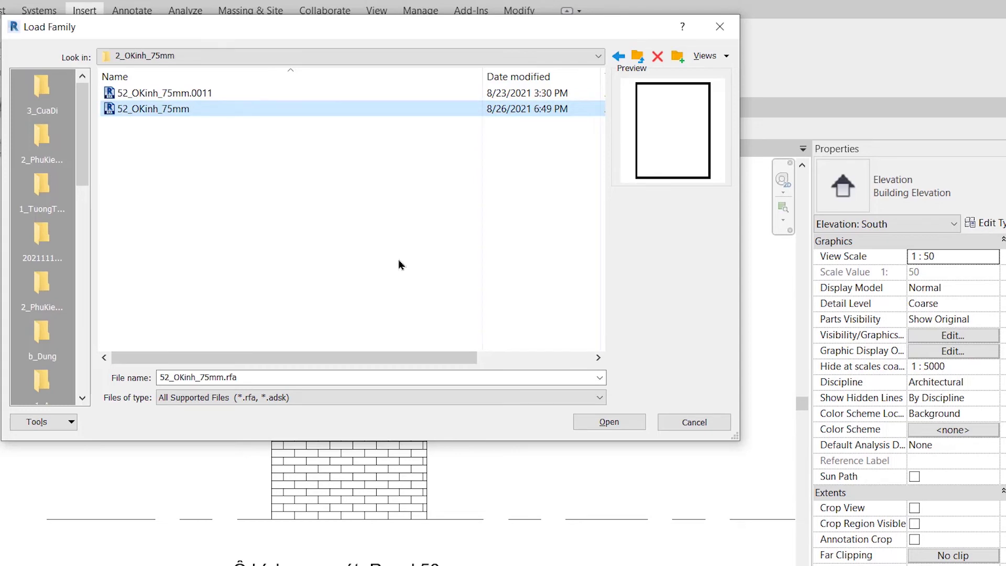
{"action": "left_click", "coordinate": [603, 421]}
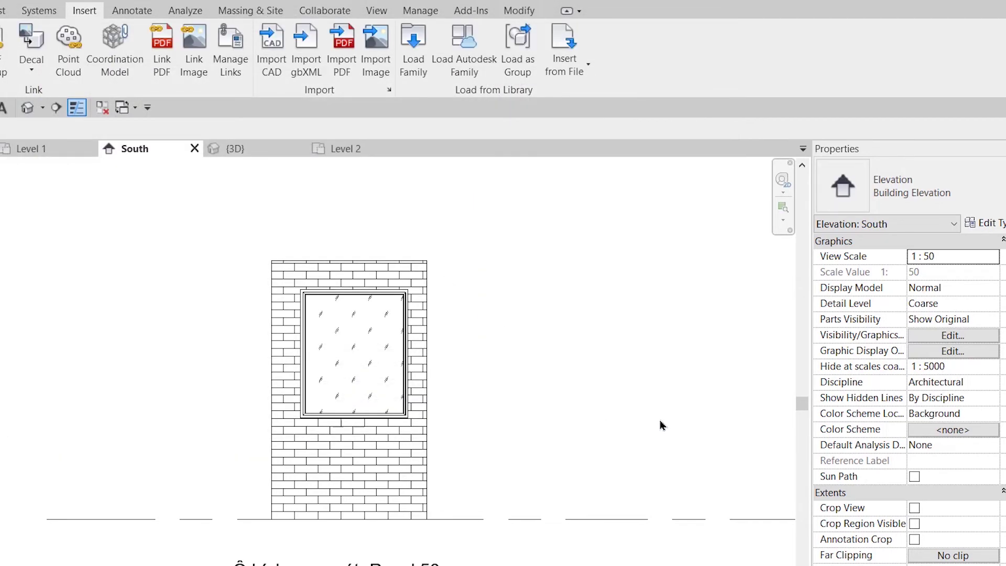
- Copy (CO) the wall, window and label 3.300 to the right
{"action": "scroll", "coordinate": [272, 418], "scroll_direction": "down", "scroll_amount": 1}
{"action": "left_click_drag", "start_coordinate": [209, 267], "coordinate": [443, 563]}
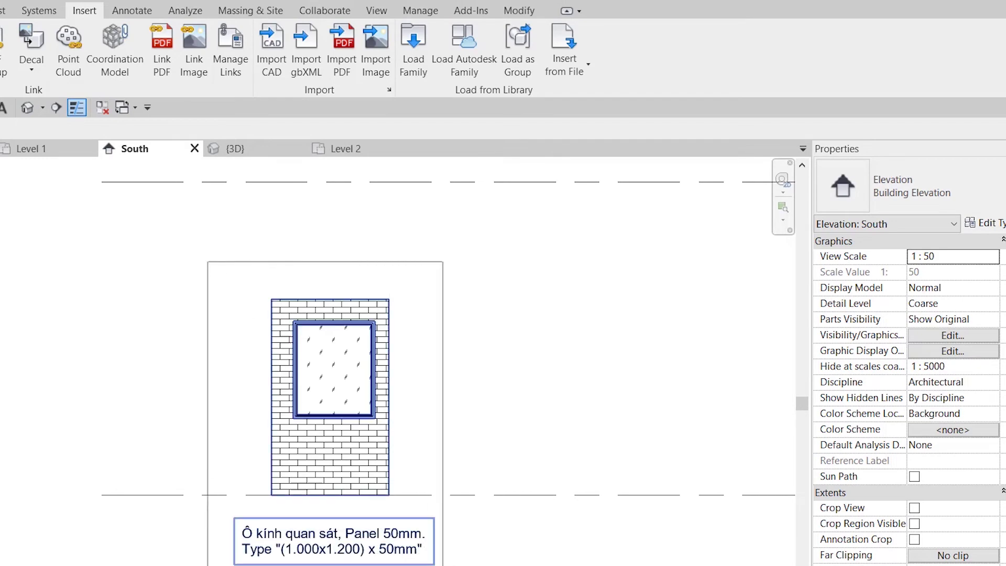
{"action": "key", "text": "c"}
{"action": "key", "text": "o"}
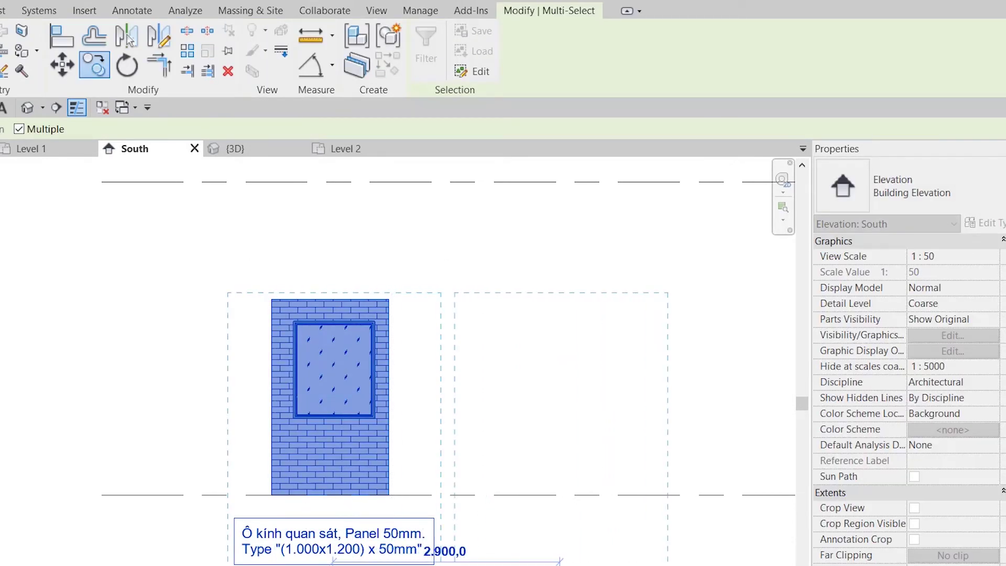
{"action": "left_click", "coordinate": [590, 560]}
{"action": "key", "text": "Escape"}
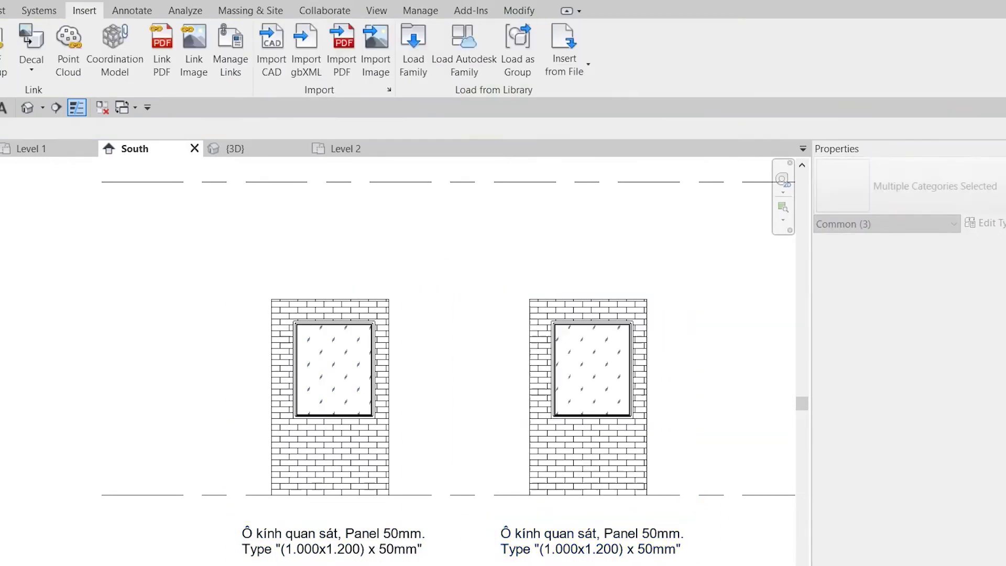
{"action": "scroll", "coordinate": [398, 356], "scroll_direction": "up", "scroll_amount": 2}
- Switch the copied window to the 52_OKinh_75mm (1.000x1.200)x75mm type
{"action": "left_click", "coordinate": [424, 338]}
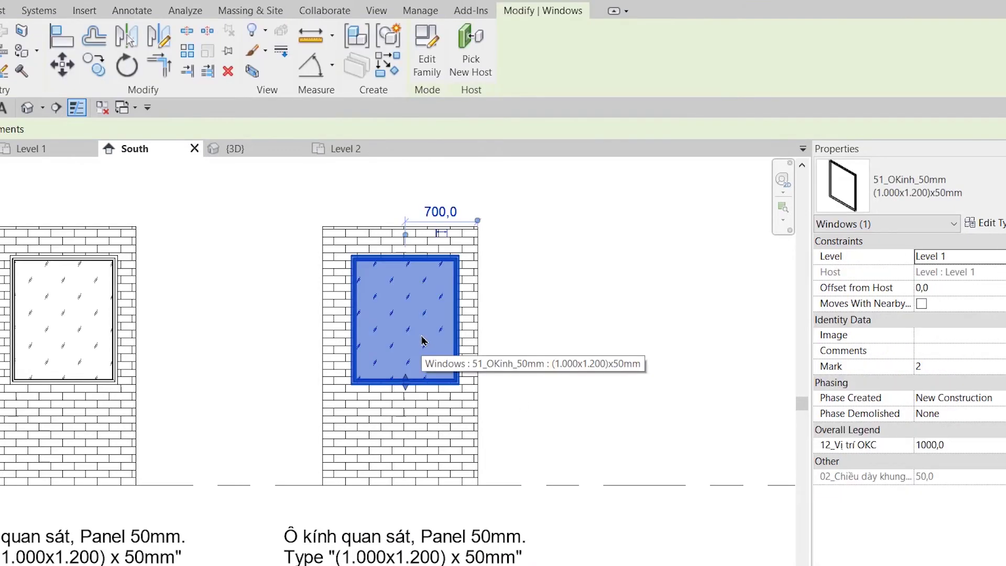
{"action": "left_click", "coordinate": [997, 225]}
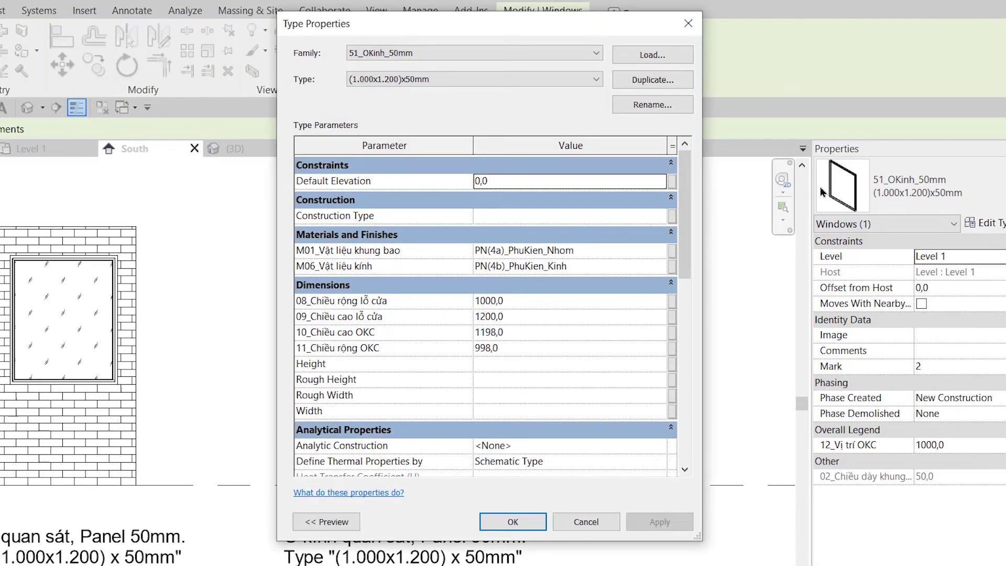
{"action": "left_click", "coordinate": [515, 53]}
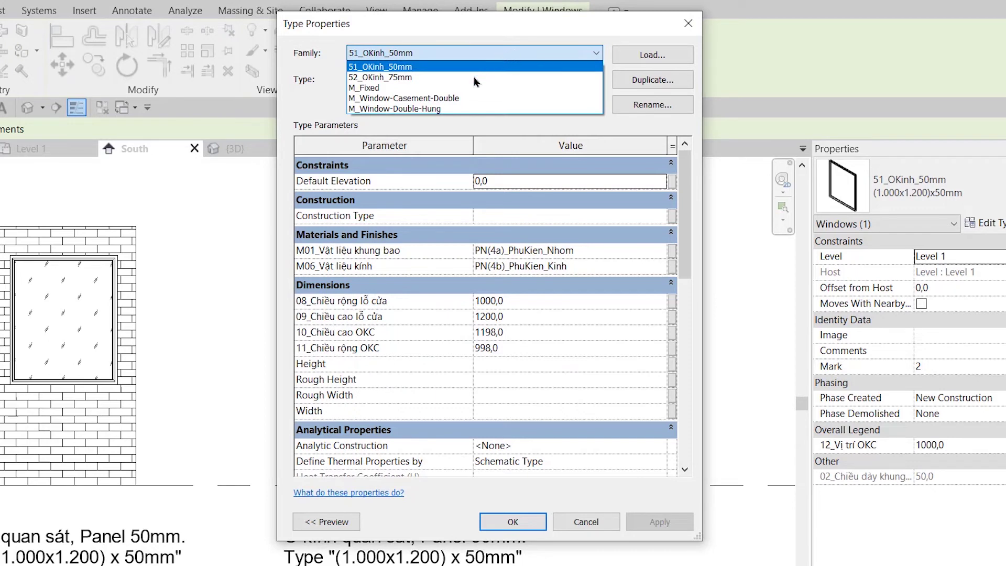
{"action": "left_click", "coordinate": [474, 77]}
{"action": "left_click", "coordinate": [451, 80]}
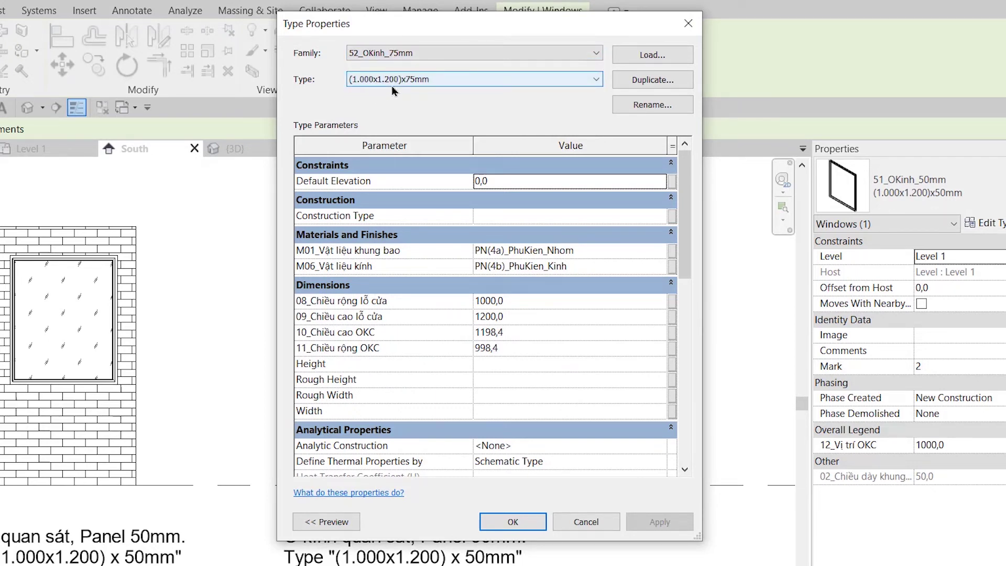
{"action": "left_click", "coordinate": [512, 522]}
{"action": "left_click", "coordinate": [680, 564]}
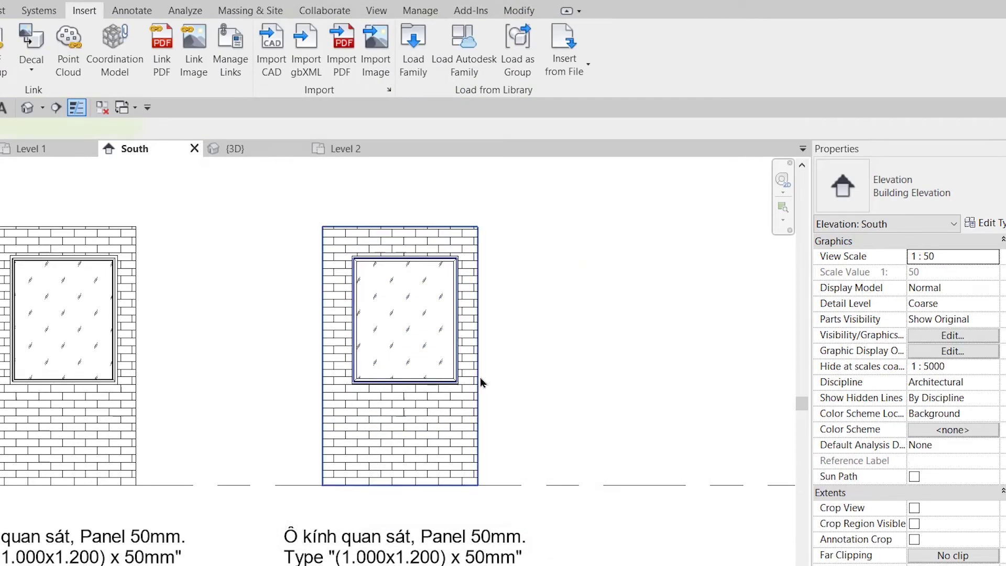
- Change the copied wall's type to Generic - 75mm
{"action": "left_click", "coordinate": [467, 356]}
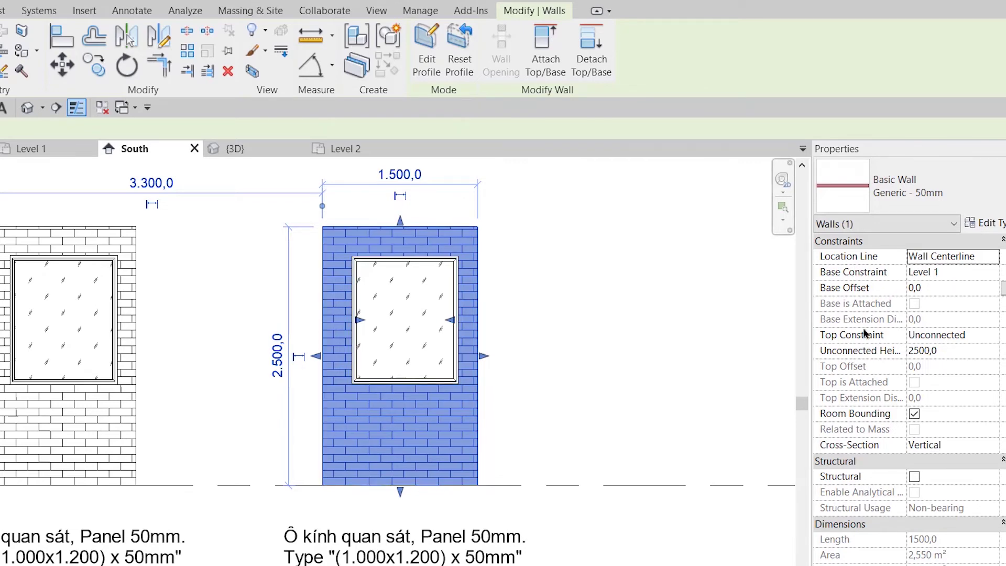
{"action": "left_click", "coordinate": [988, 205]}
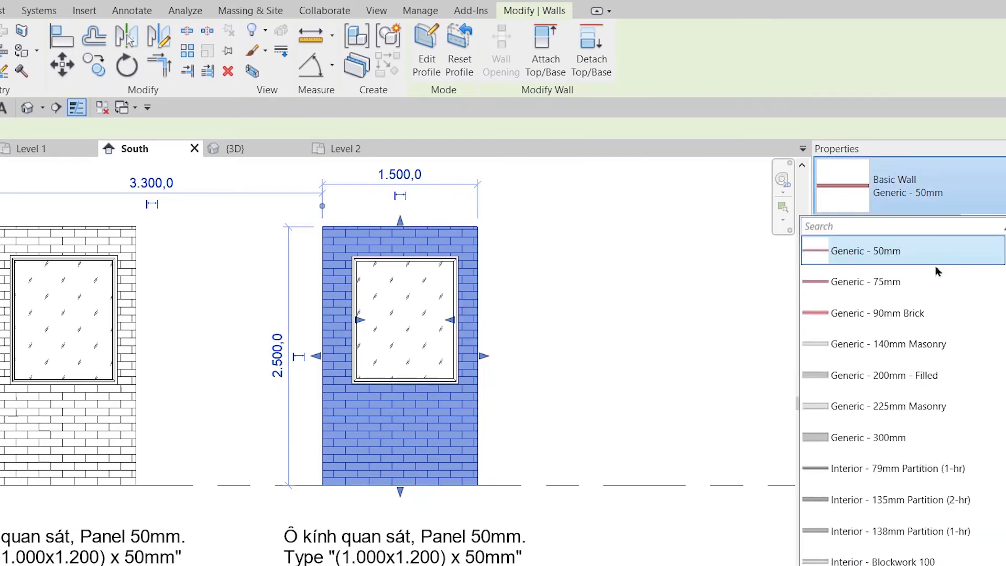
{"action": "left_click", "coordinate": [899, 293]}
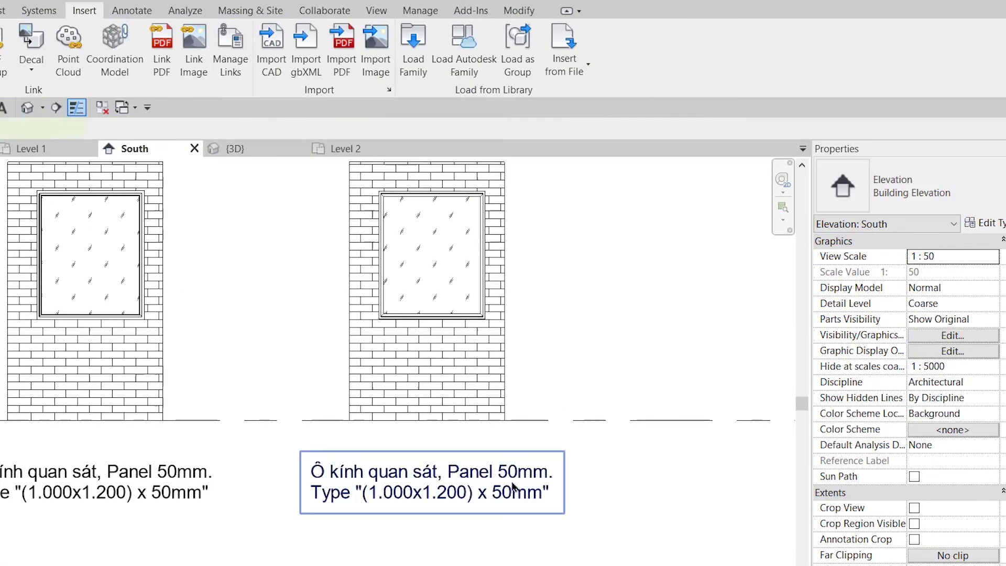
- Edit the copied label so both 50mm values read 75mm
{"action": "left_click", "coordinate": [501, 492]}
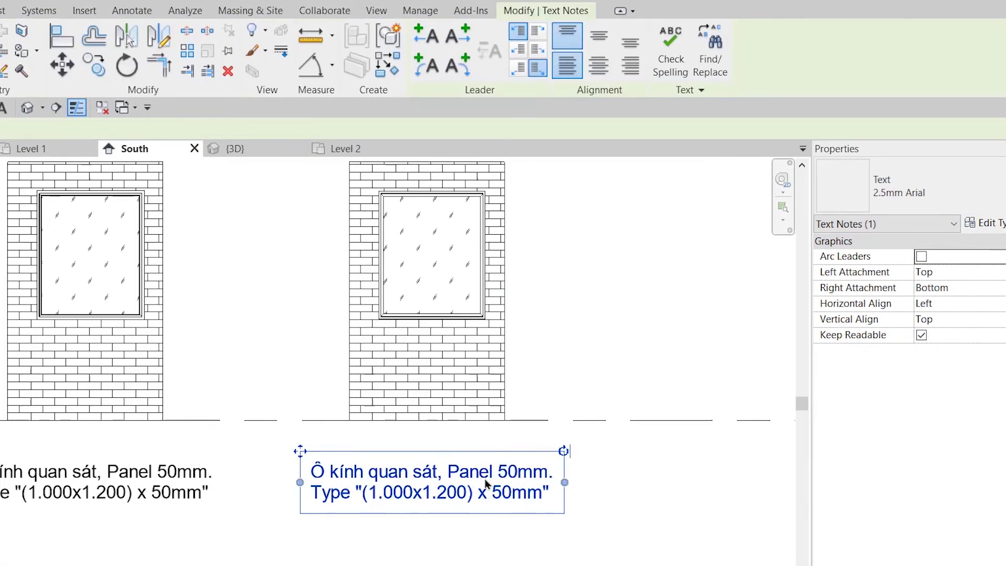
{"action": "double_click", "coordinate": [509, 479]}
{"action": "left_click_drag", "start_coordinate": [498, 477], "coordinate": [516, 482]}
{"action": "type", "text": "75"}
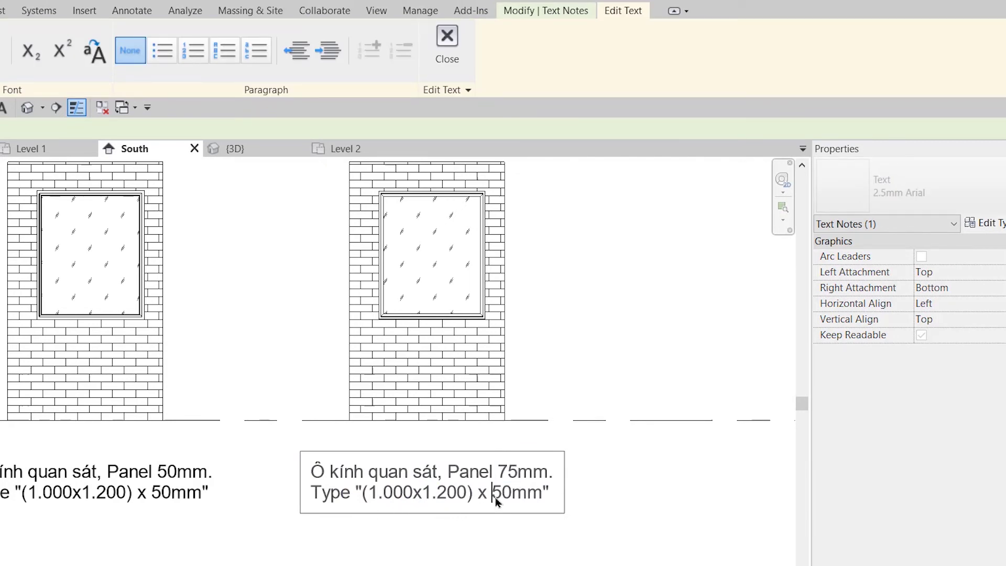
{"action": "key", "text": "Delete"}
{"action": "key", "text": "Delete"}
{"action": "type", "text": "75"}
{"action": "left_click", "coordinate": [638, 531]}
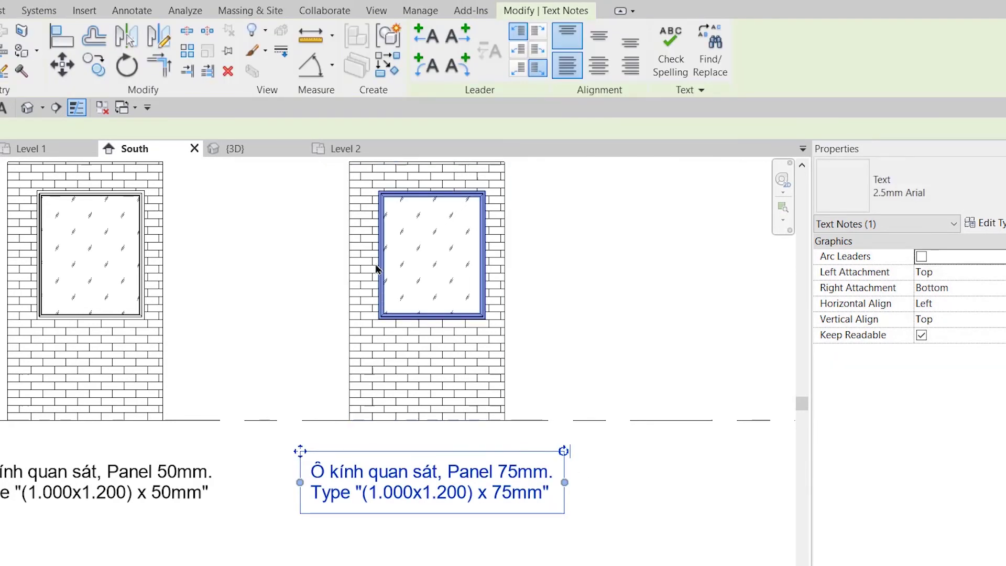
- Inspect the copied window in the Level 1 floor plan
{"action": "left_click", "coordinate": [57, 151]}
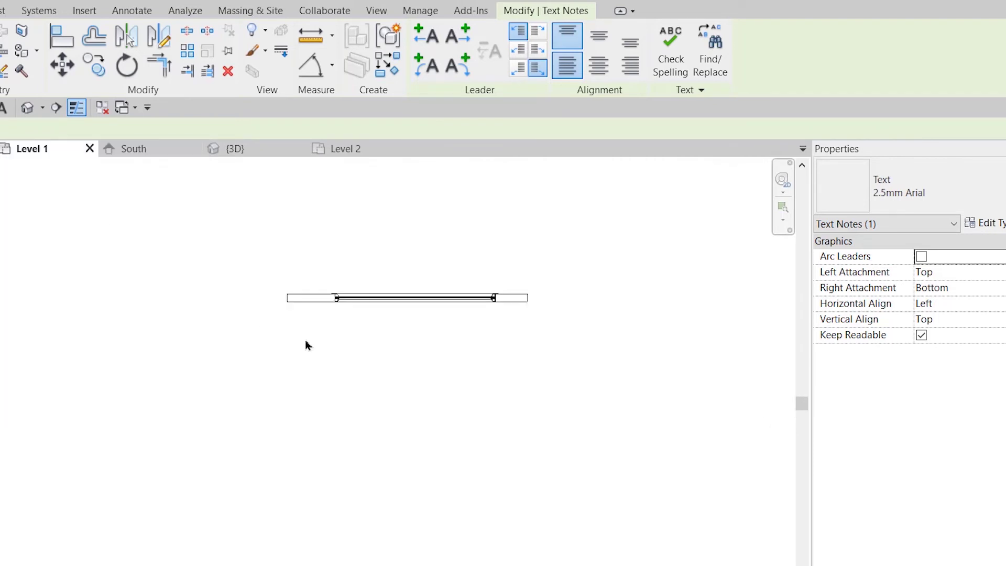
{"action": "scroll", "coordinate": [545, 359], "scroll_direction": "down", "scroll_amount": 2}
{"action": "scroll", "coordinate": [412, 419], "scroll_direction": "up", "scroll_amount": 5}
{"action": "scroll", "coordinate": [361, 419], "scroll_direction": "up", "scroll_amount": 2}
{"action": "scroll", "coordinate": [324, 420], "scroll_direction": "up", "scroll_amount": 3}
{"action": "left_click", "coordinate": [339, 419]}
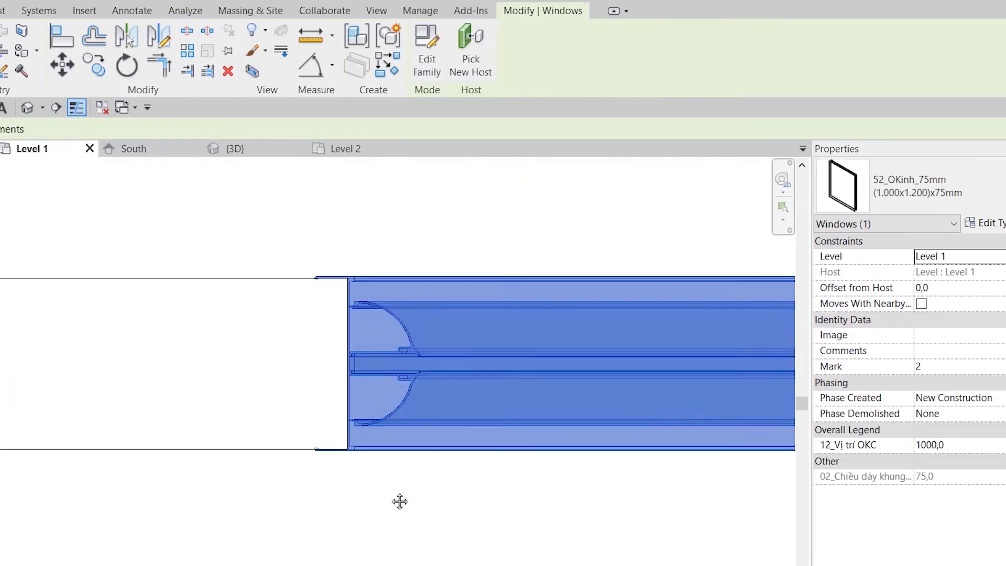
{"action": "scroll", "coordinate": [419, 519], "scroll_direction": "up", "scroll_amount": 1}
{"action": "left_click", "coordinate": [439, 537]}
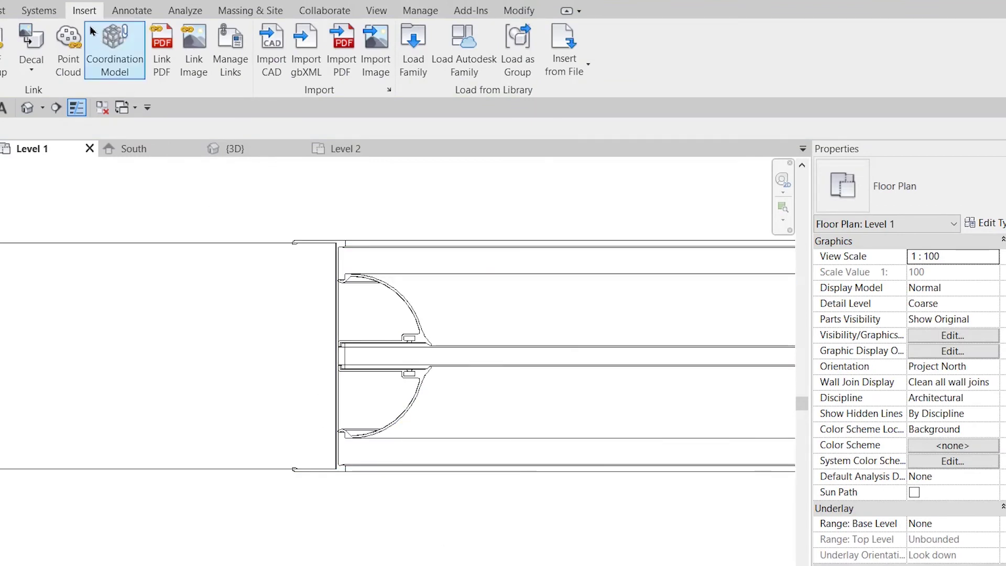
- Load 53_OKinh_100mm.rfa from the 3_OKinh_100mm folder
{"action": "left_click", "coordinate": [411, 60]}
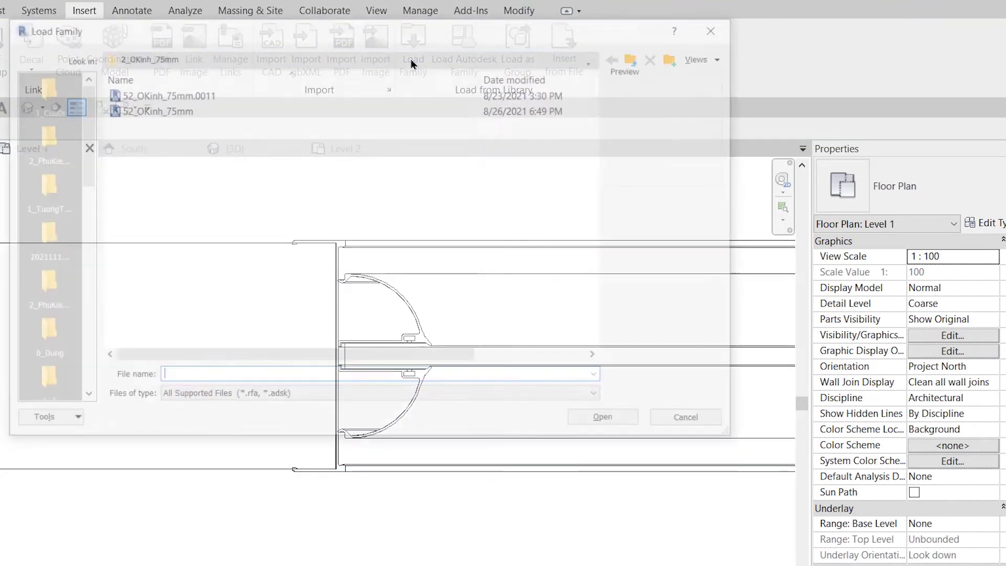
{"action": "left_click", "coordinate": [637, 57]}
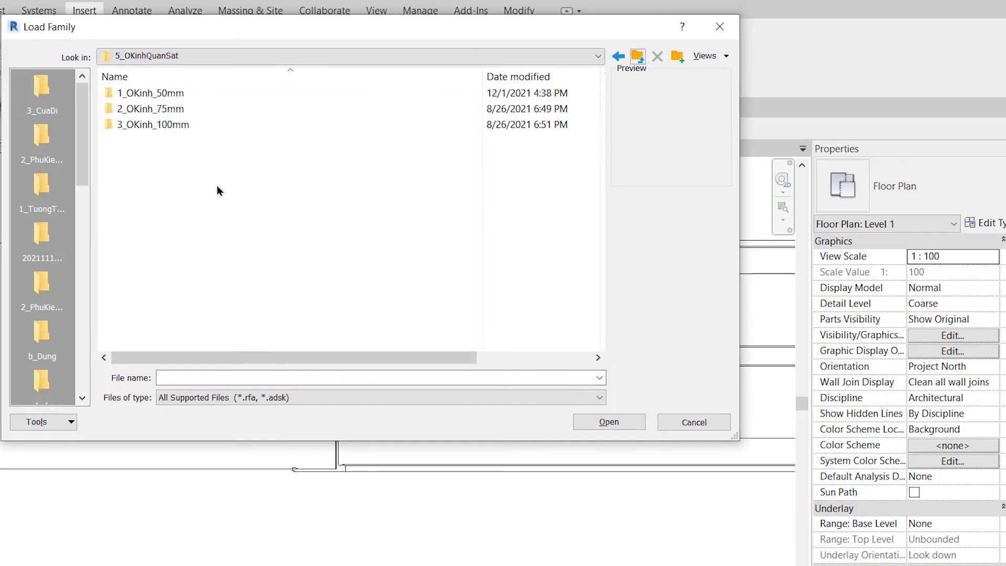
{"action": "double_click", "coordinate": [174, 129]}
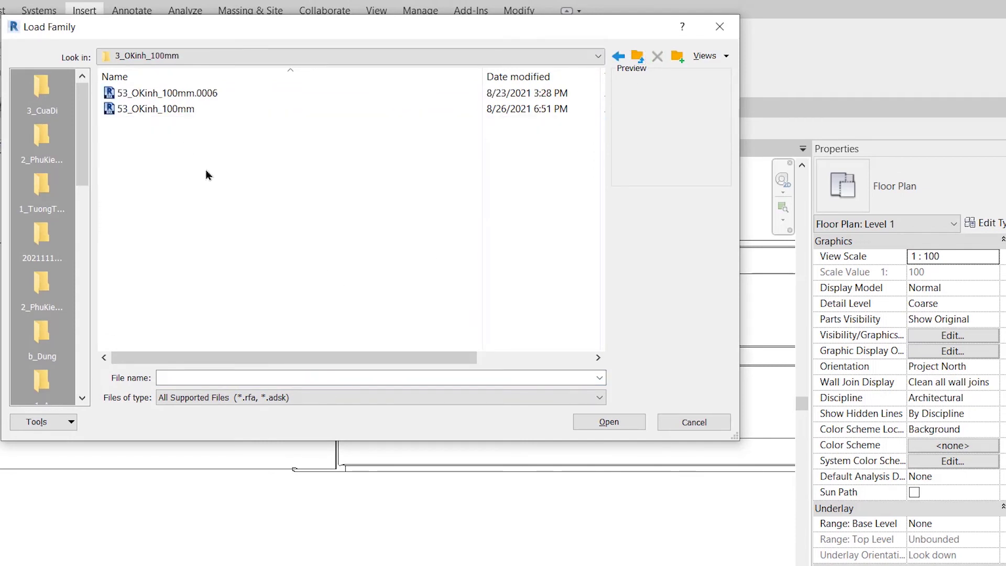
{"action": "left_click", "coordinate": [172, 109]}
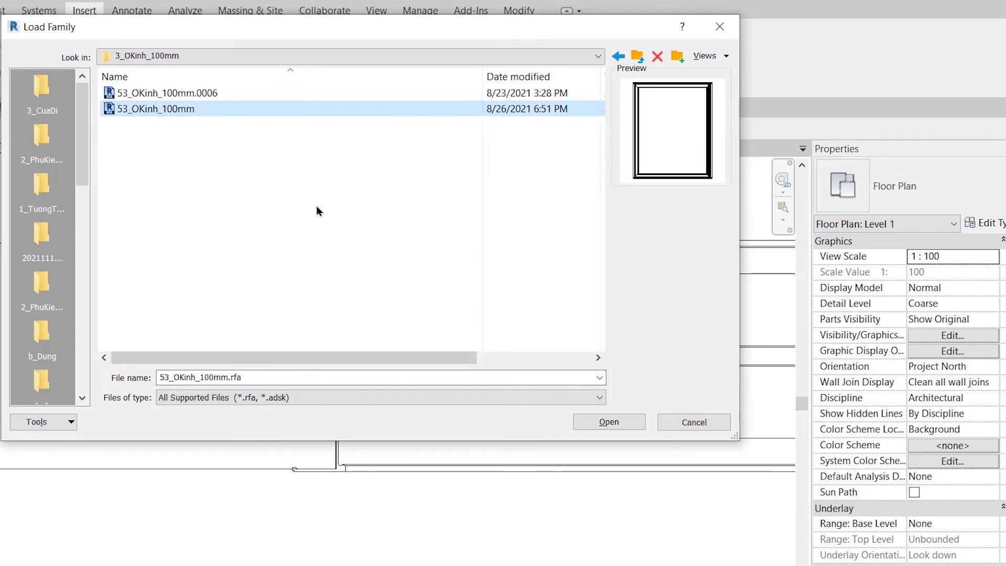
{"action": "left_click", "coordinate": [608, 423]}
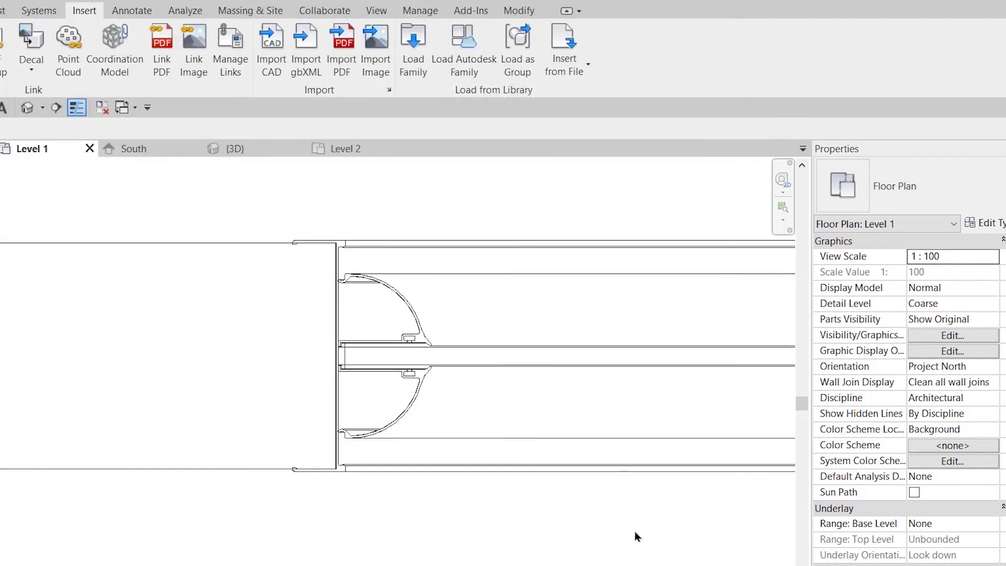
- Copy the 75mm wall, window and label to the right in the South elevation
{"action": "left_click", "coordinate": [133, 149]}
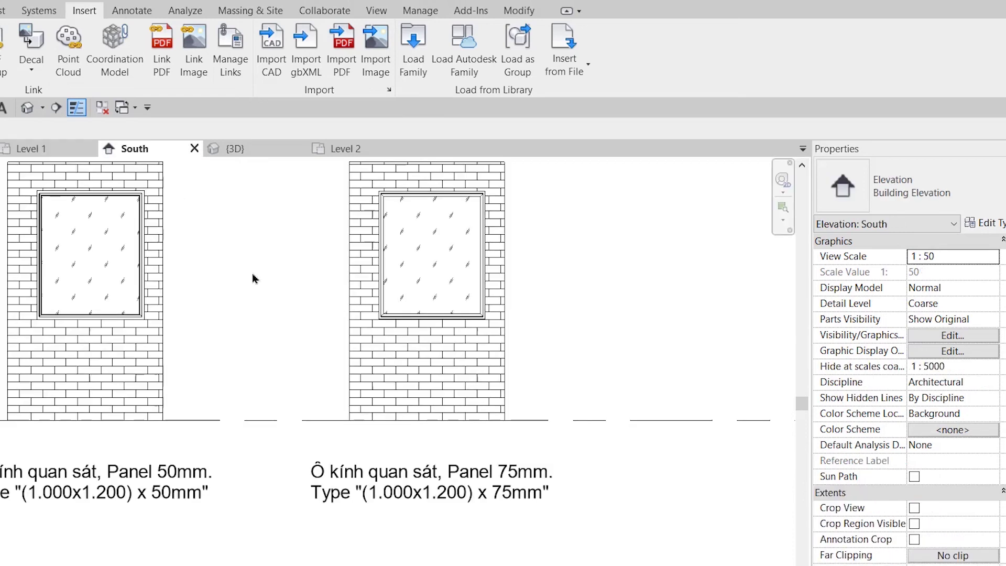
{"action": "scroll", "coordinate": [253, 279], "scroll_direction": "down", "scroll_amount": 3}
{"action": "left_click_drag", "start_coordinate": [191, 254], "coordinate": [413, 516]}
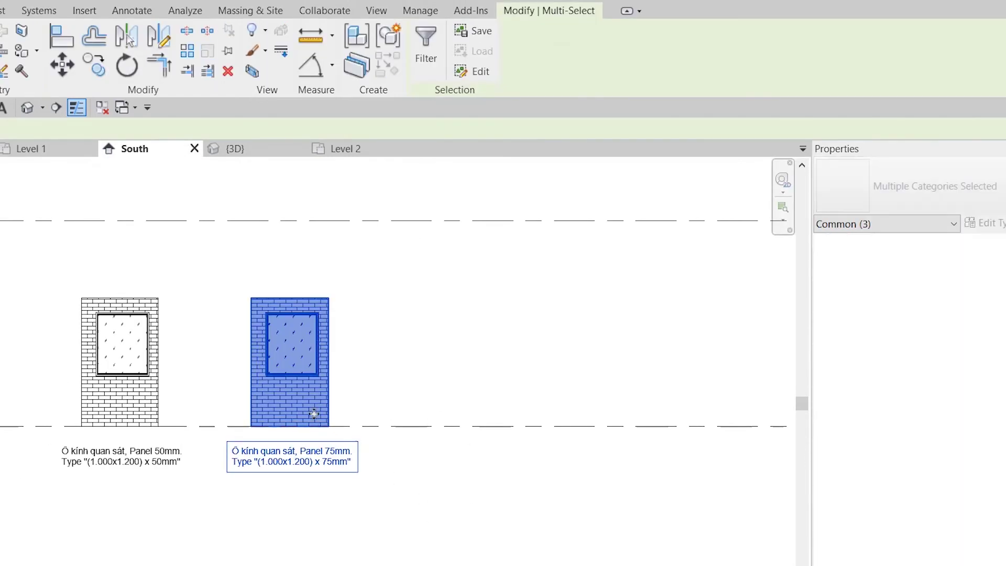
{"action": "left_click_drag", "start_coordinate": [314, 414], "coordinate": [490, 414], "text": "ctrl"}
{"action": "left_click", "coordinate": [602, 485]}
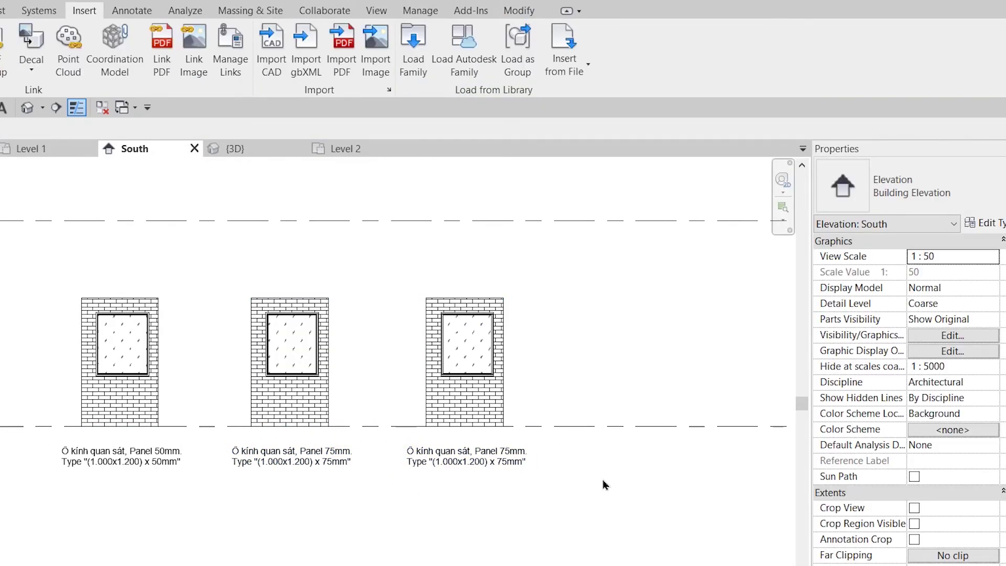
{"action": "scroll", "coordinate": [603, 484], "scroll_direction": "up", "scroll_amount": 2}
{"action": "scroll", "coordinate": [346, 357], "scroll_direction": "up", "scroll_amount": 1}
- Switch the new copy's window to the 53_OKinh_100mm (1.000x1.200)x100mm type
{"action": "left_click", "coordinate": [343, 354]}
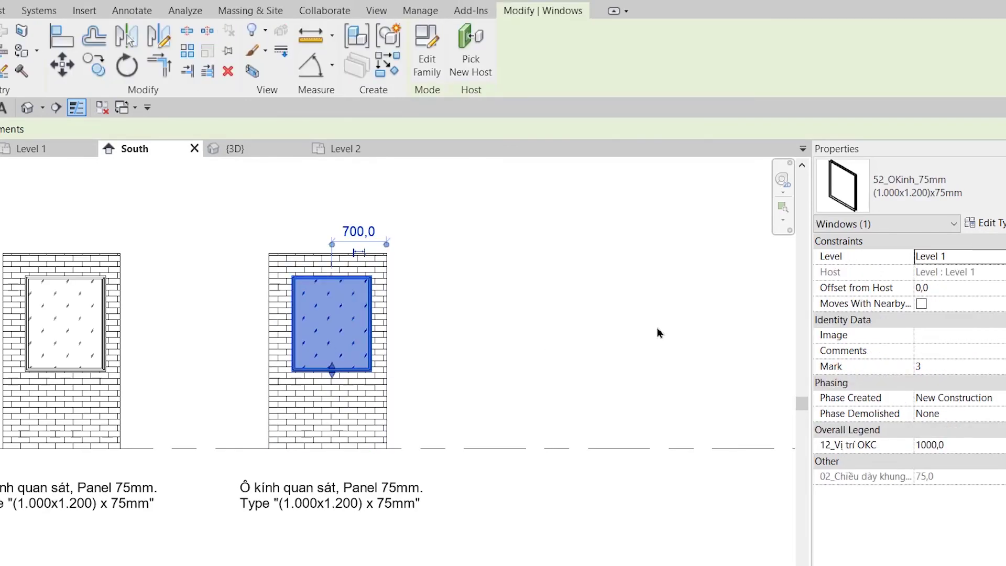
{"action": "left_click", "coordinate": [983, 222]}
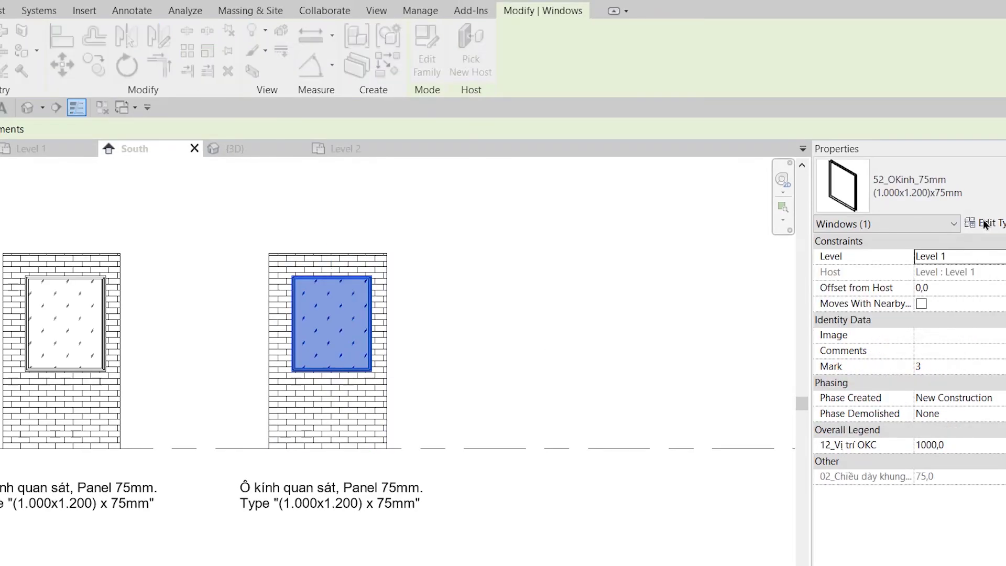
{"action": "left_click", "coordinate": [518, 57]}
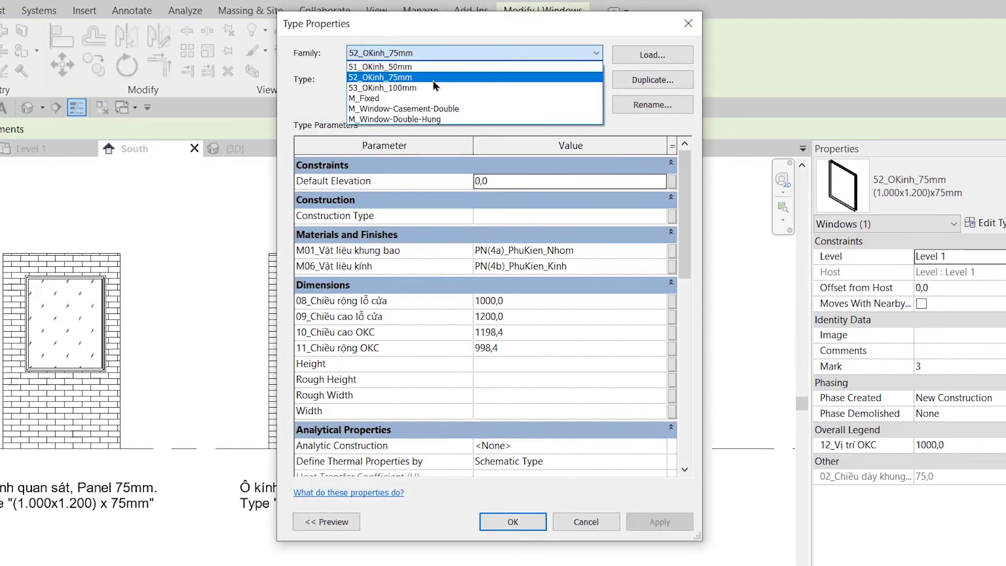
{"action": "left_click", "coordinate": [426, 88]}
{"action": "left_click", "coordinate": [455, 80]}
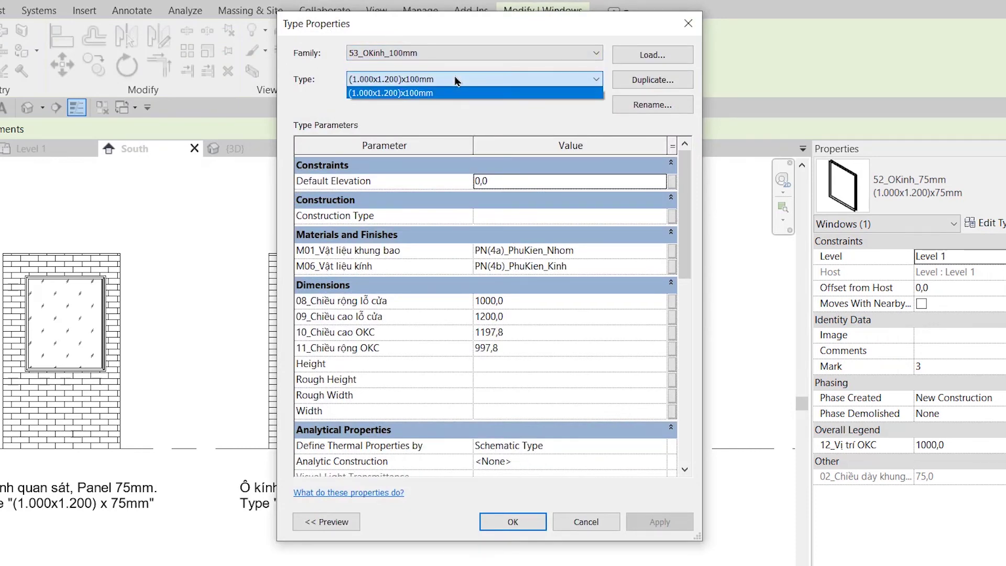
{"action": "left_click", "coordinate": [512, 521]}
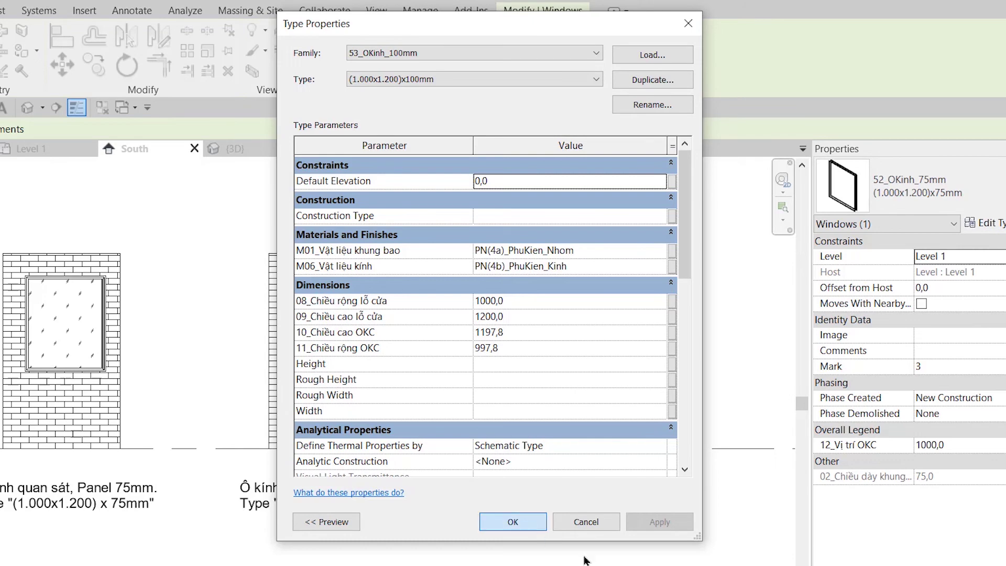
{"action": "left_click", "coordinate": [489, 548]}
{"action": "left_click", "coordinate": [384, 407]}
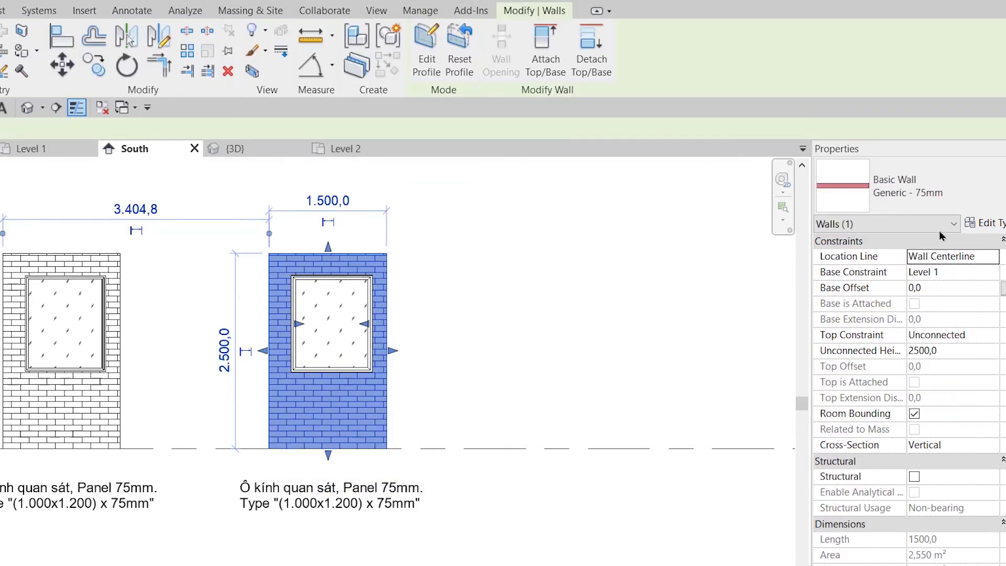
- Duplicate the wall type as Generic - 100mm with a 100 mm brick structure layer
{"action": "left_click", "coordinate": [984, 222]}
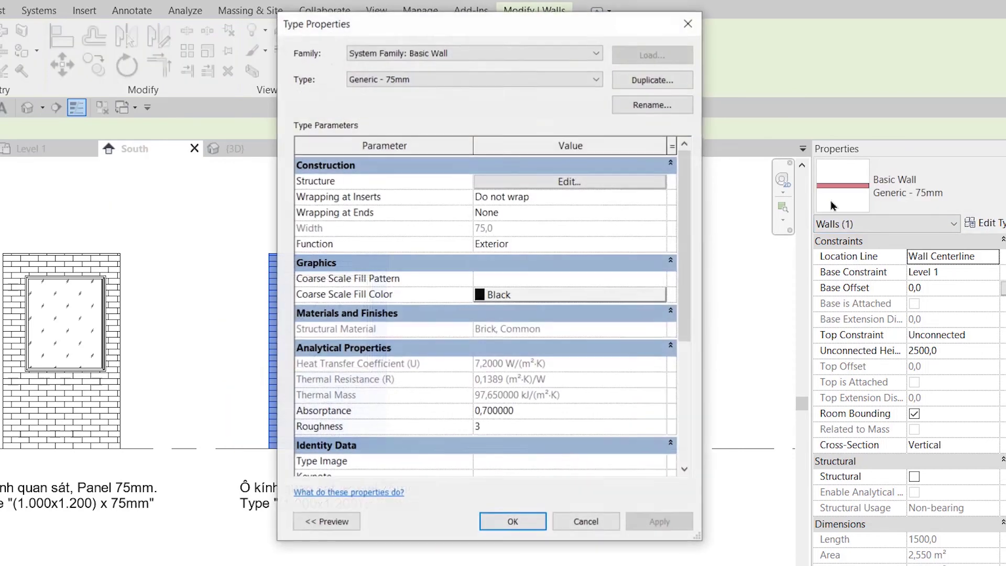
{"action": "left_click", "coordinate": [653, 82]}
{"action": "left_click_drag", "start_coordinate": [479, 148], "coordinate": [486, 147]}
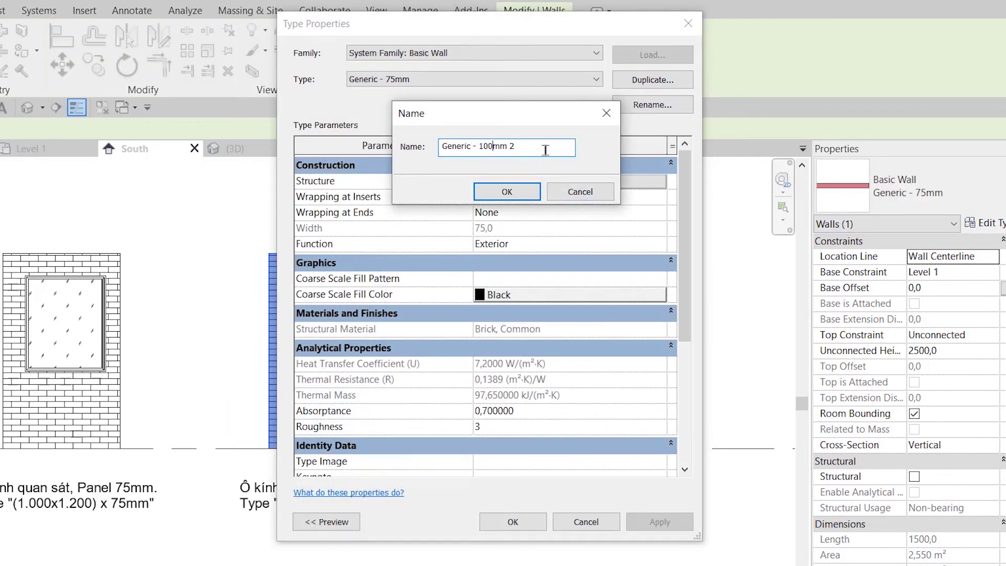
{"action": "key", "text": "BackSpace"}
{"action": "key", "text": "BackSpace"}
{"action": "key", "text": "Return"}
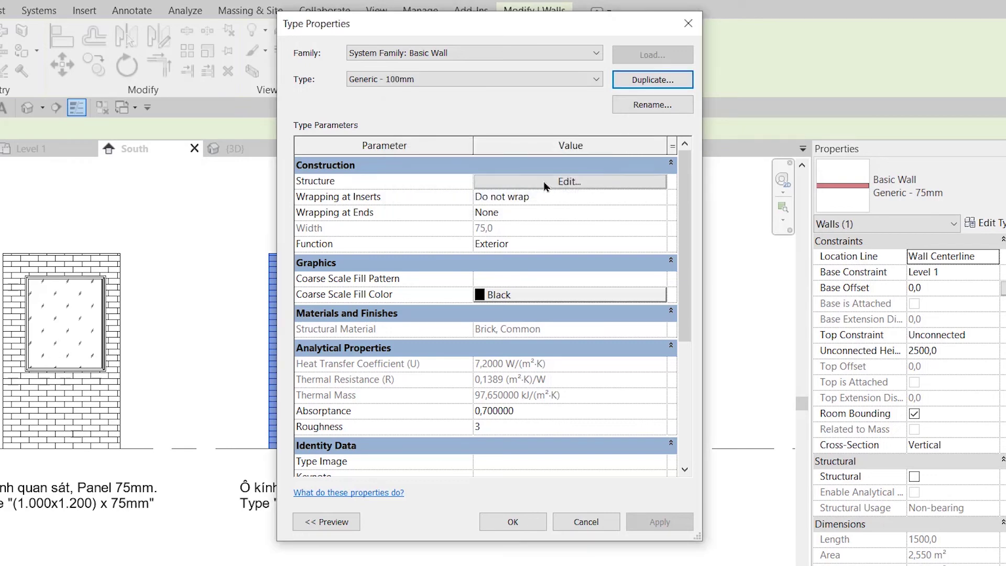
{"action": "left_click", "coordinate": [546, 186]}
{"action": "left_click", "coordinate": [498, 198]}
{"action": "type", "text": "100"}
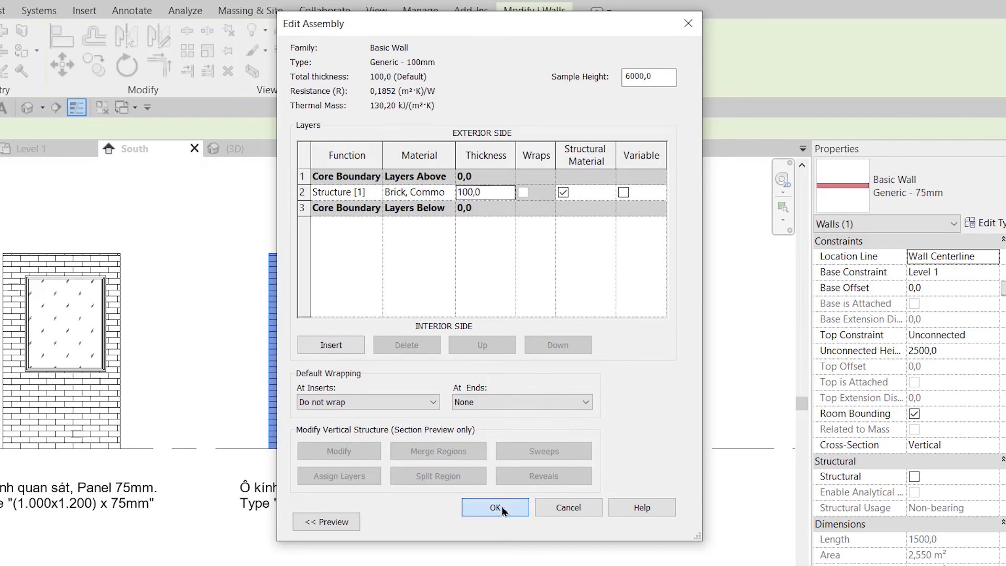
{"action": "left_click", "coordinate": [496, 507]}
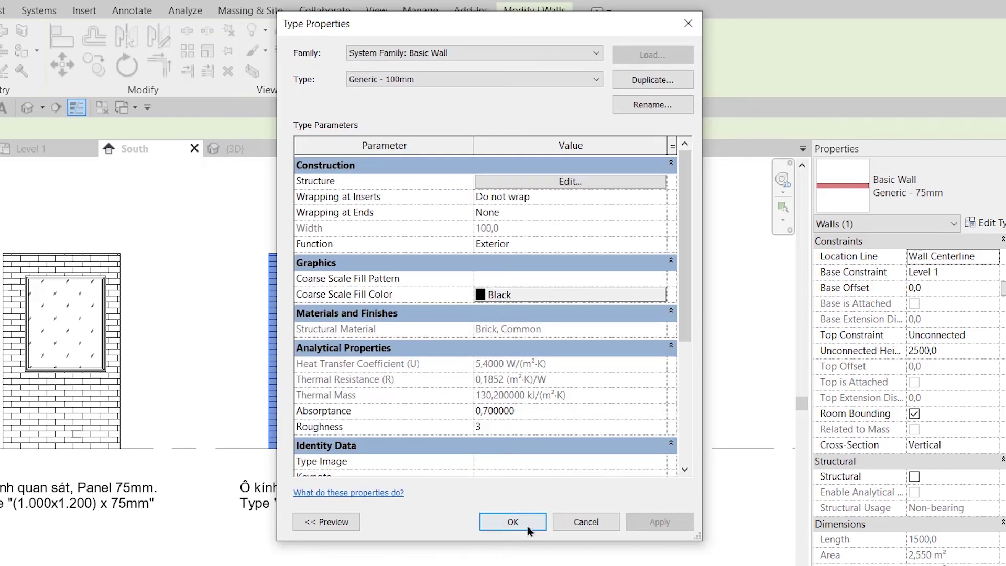
{"action": "left_click", "coordinate": [512, 521]}
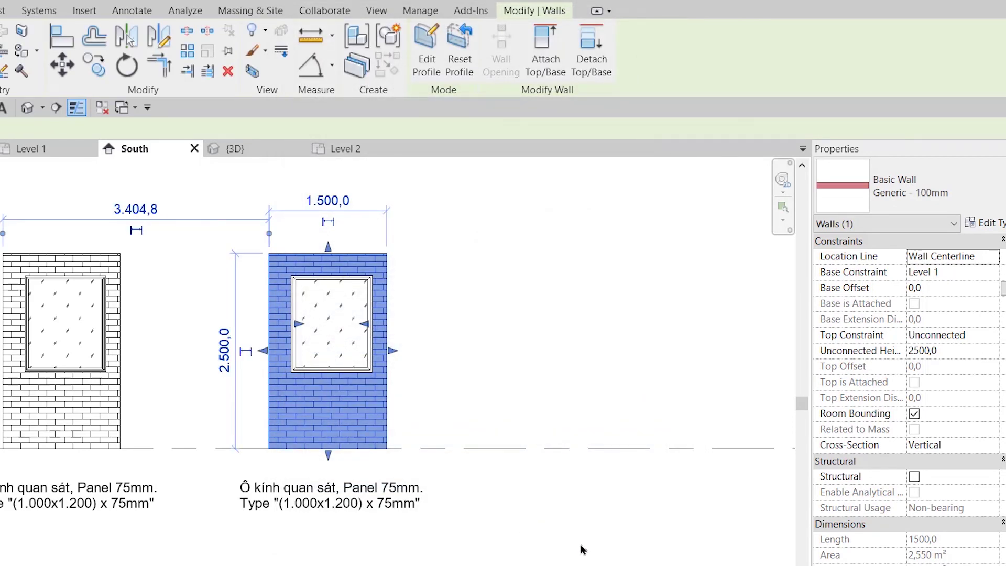
- Change the third wall's label to Panel 100mm and (1.000x1.200) x 100mm
{"action": "left_click", "coordinate": [388, 544]}
{"action": "left_click", "coordinate": [324, 507]}
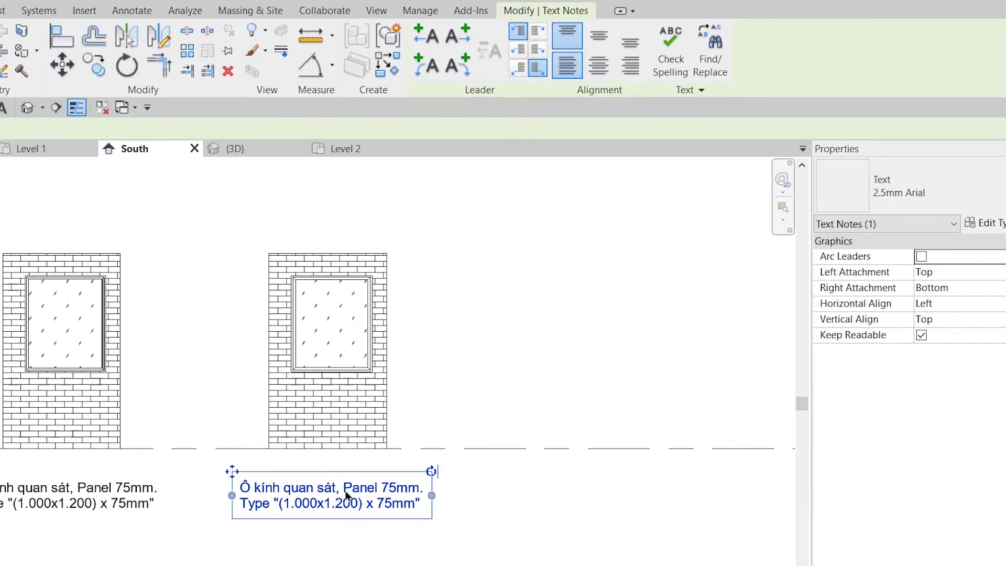
{"action": "left_click", "coordinate": [346, 495]}
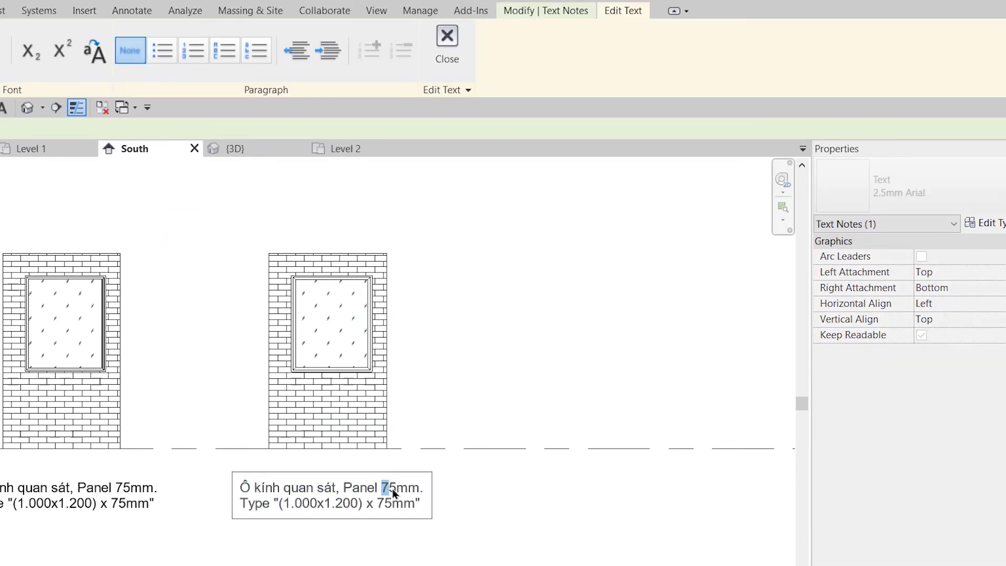
{"action": "type", "text": "100"}
{"action": "left_click_drag", "start_coordinate": [377, 504], "coordinate": [388, 506]}
{"action": "type", "text": "0"}
{"action": "left_click", "coordinate": [535, 545]}
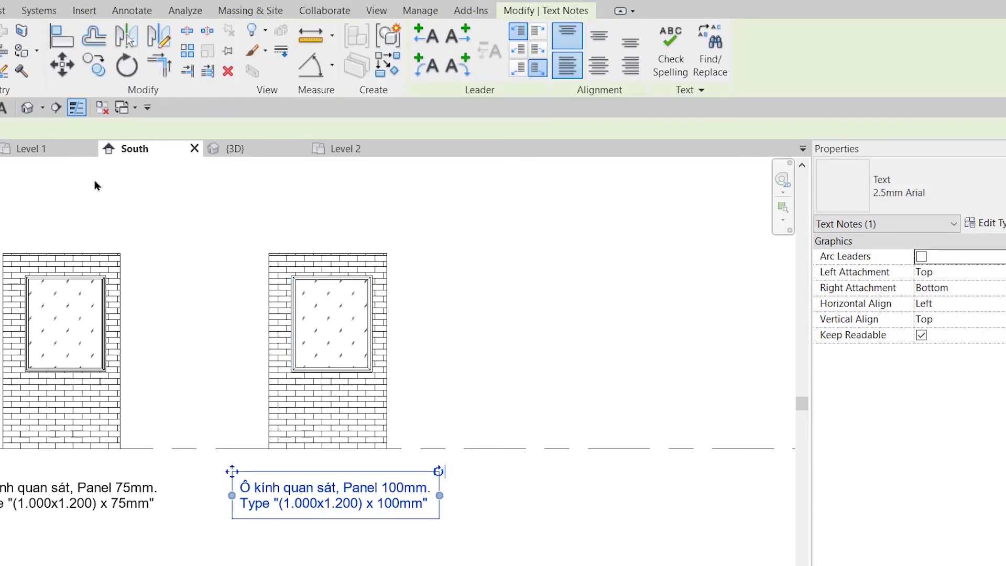
- In the Level 1 plan, window-select all three walls with their windows
{"action": "left_click", "coordinate": [59, 153]}
{"action": "scroll", "coordinate": [366, 320], "scroll_direction": "down", "scroll_amount": 3}
{"action": "scroll", "coordinate": [492, 398], "scroll_direction": "down", "scroll_amount": 3}
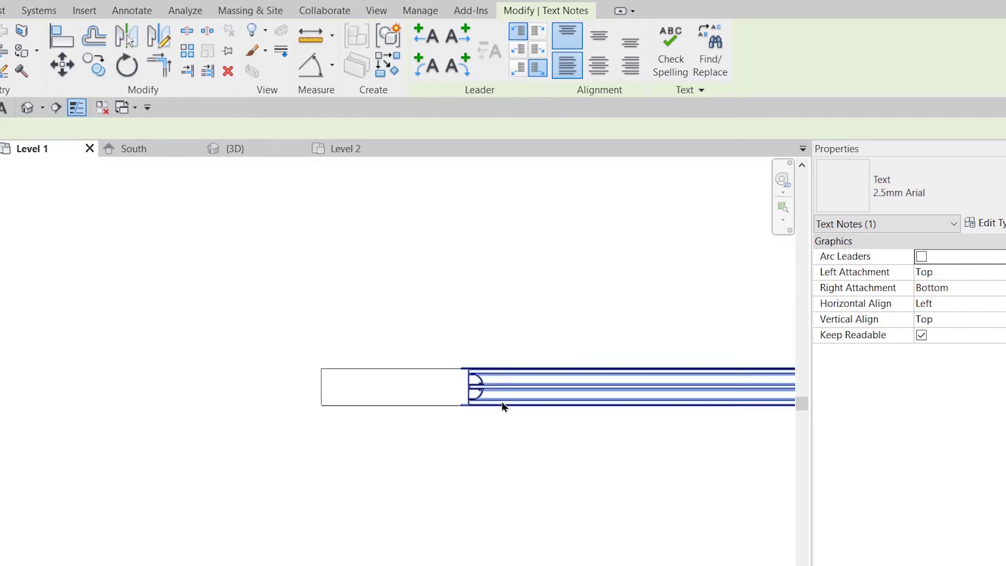
{"action": "scroll", "coordinate": [502, 406], "scroll_direction": "down", "scroll_amount": 3}
{"action": "middle_click_drag", "start_coordinate": [565, 440], "coordinate": [270, 442]}
{"action": "scroll", "coordinate": [262, 383], "scroll_direction": "up", "scroll_amount": 3}
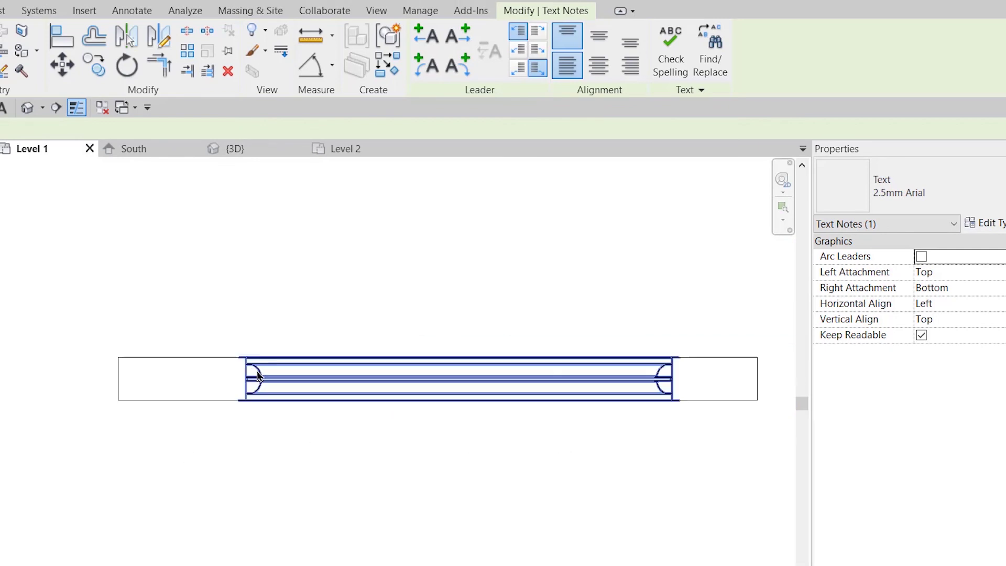
{"action": "scroll", "coordinate": [258, 375], "scroll_direction": "up", "scroll_amount": 3}
{"action": "left_click", "coordinate": [265, 395]}
{"action": "scroll", "coordinate": [157, 314], "scroll_direction": "up", "scroll_amount": 2}
{"action": "scroll", "coordinate": [157, 315], "scroll_direction": "up", "scroll_amount": 2}
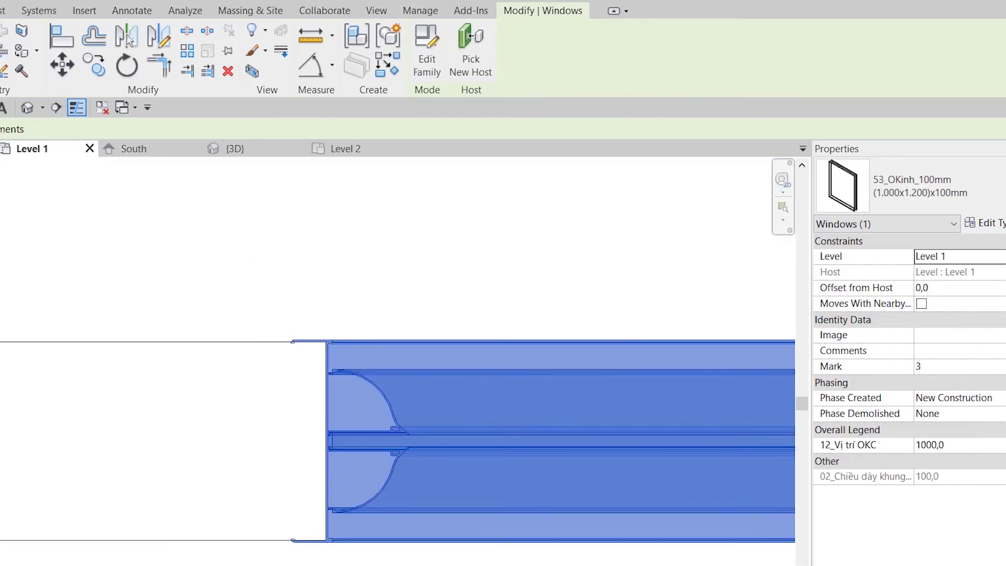
{"action": "scroll", "coordinate": [112, 366], "scroll_direction": "down", "scroll_amount": 3}
{"action": "scroll", "coordinate": [112, 366], "scroll_direction": "down", "scroll_amount": 3}
{"action": "left_click_drag", "start_coordinate": [73, 353], "coordinate": [653, 489]}
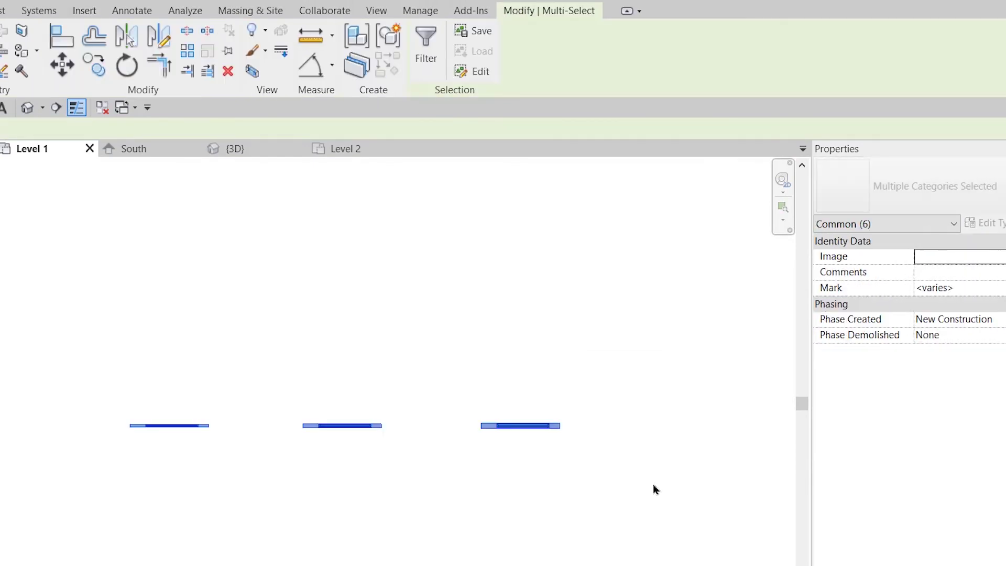
{"action": "left_click", "coordinate": [256, 76]}
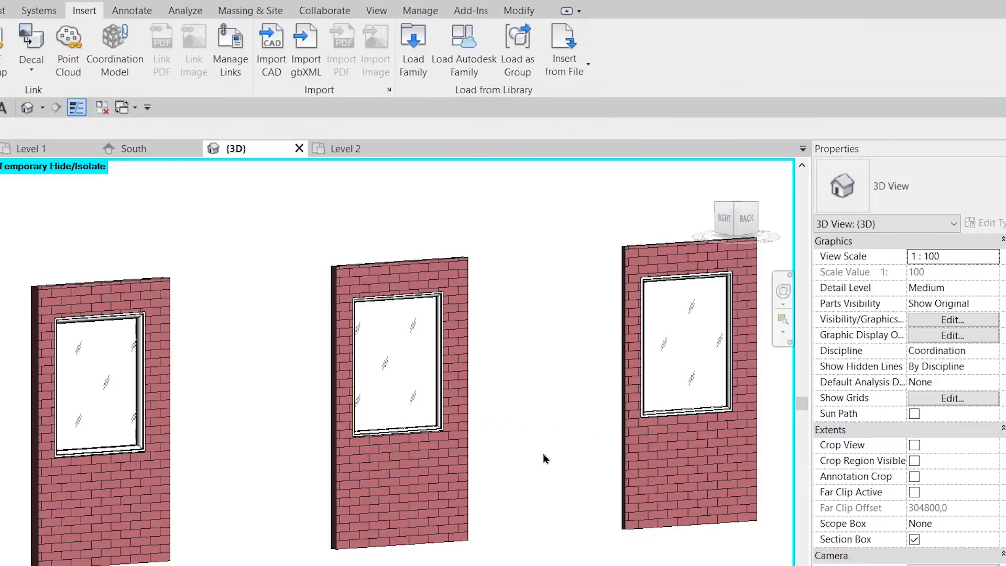
{"action": "scroll", "coordinate": [235, 562], "scroll_direction": "down", "scroll_amount": 2}
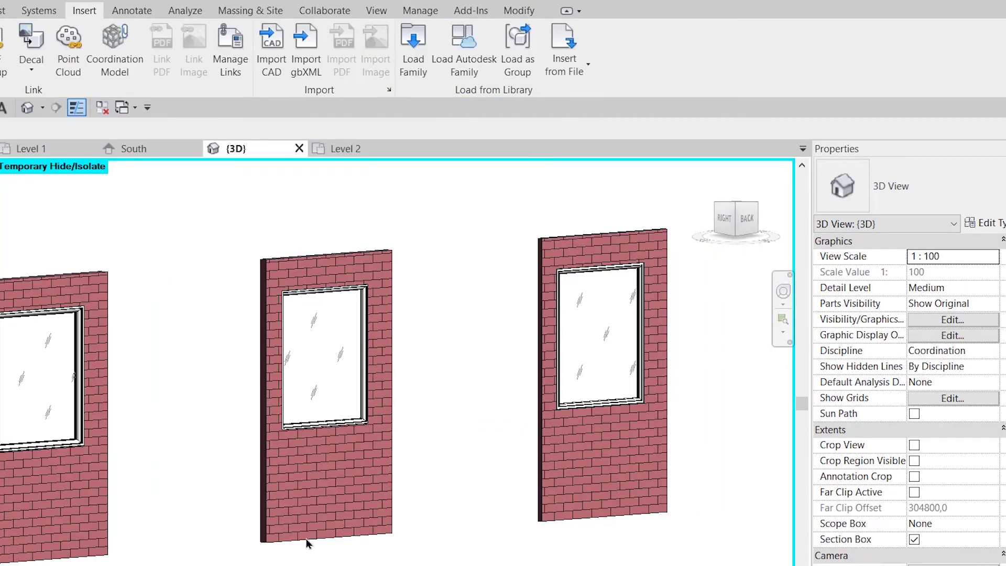
{"action": "left_click", "coordinate": [356, 524]}
{"action": "mouse_move", "coordinate": [356, 523]}
{"action": "middle_mouse_down", "text": "shift"}
{"action": "mouse_move", "coordinate": [281, 532]}
{"action": "mouse_move", "coordinate": [643, 539]}
{"action": "mouse_move", "coordinate": [504, 555]}
{"action": "middle_mouse_up", "text": "shift"}
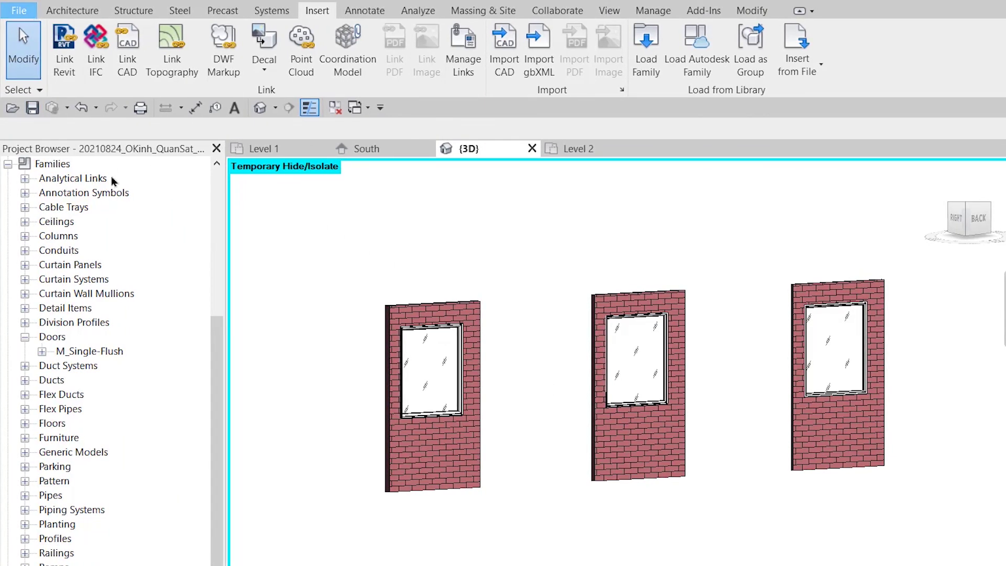
- Leave the 3D view for the Recent Files home screen using Ctrl+D
{"action": "left_click", "coordinate": [18, 10]}
{"action": "left_click", "coordinate": [480, 388]}
{"action": "key", "text": "ctrl+d"}
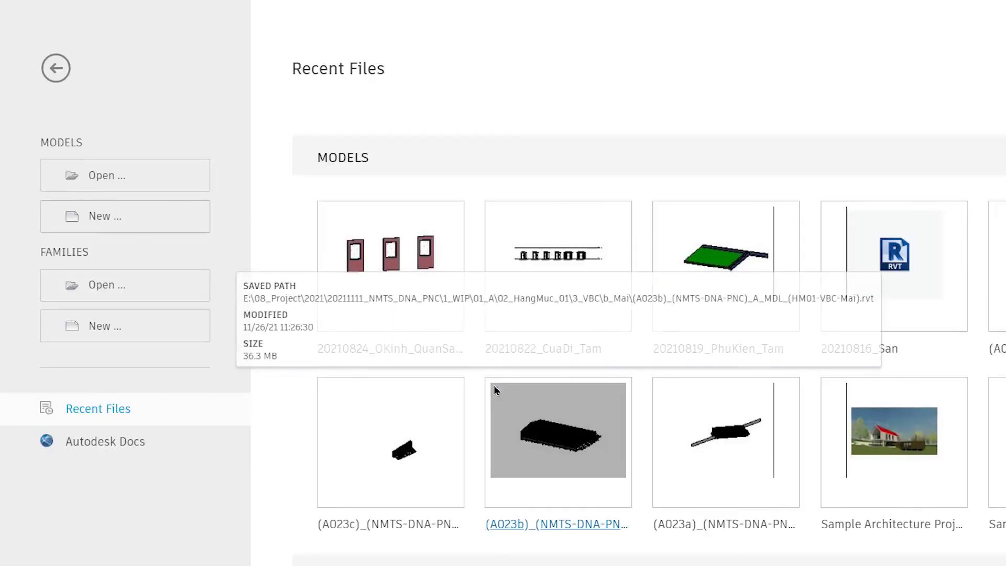